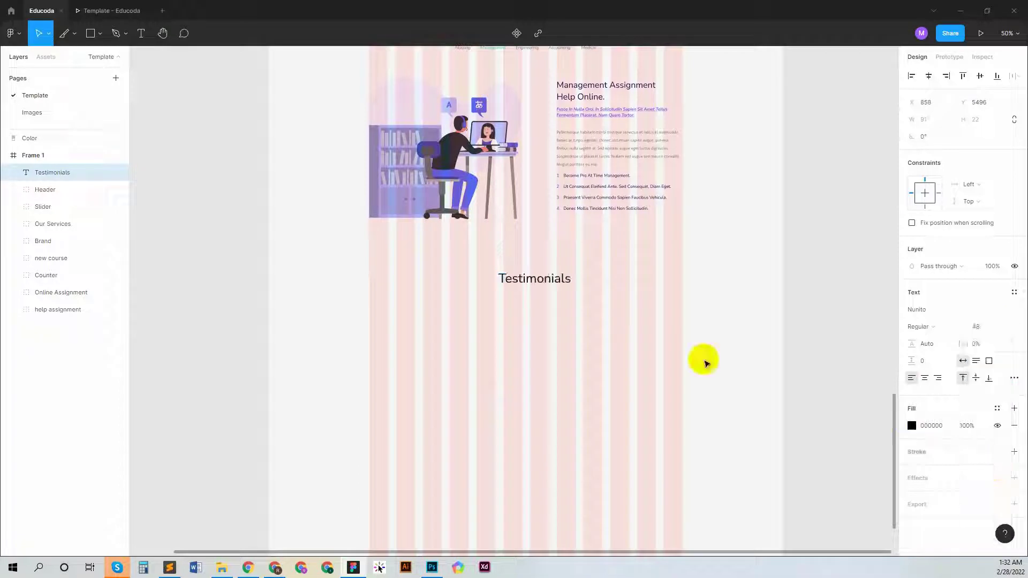
Centre-align the Testimonials heading text and set it to Black Italic at size 144.
double_click(530, 279)
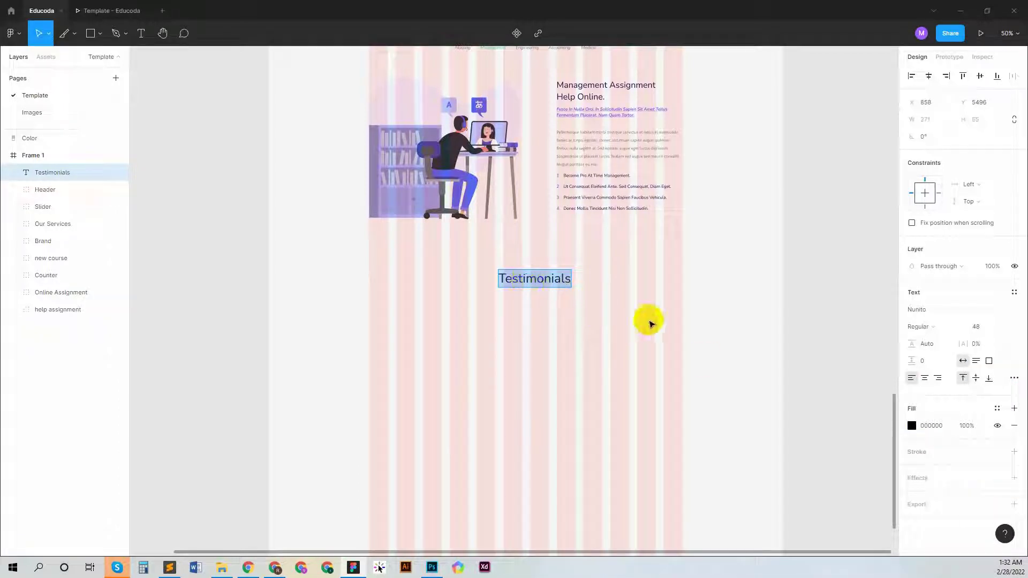
left_click(929, 381)
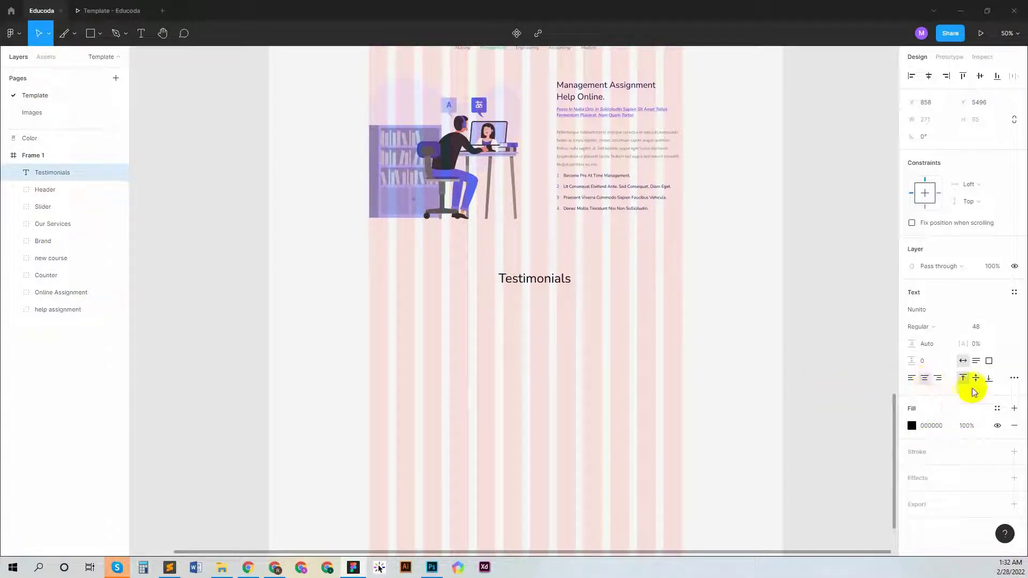
left_click(991, 328)
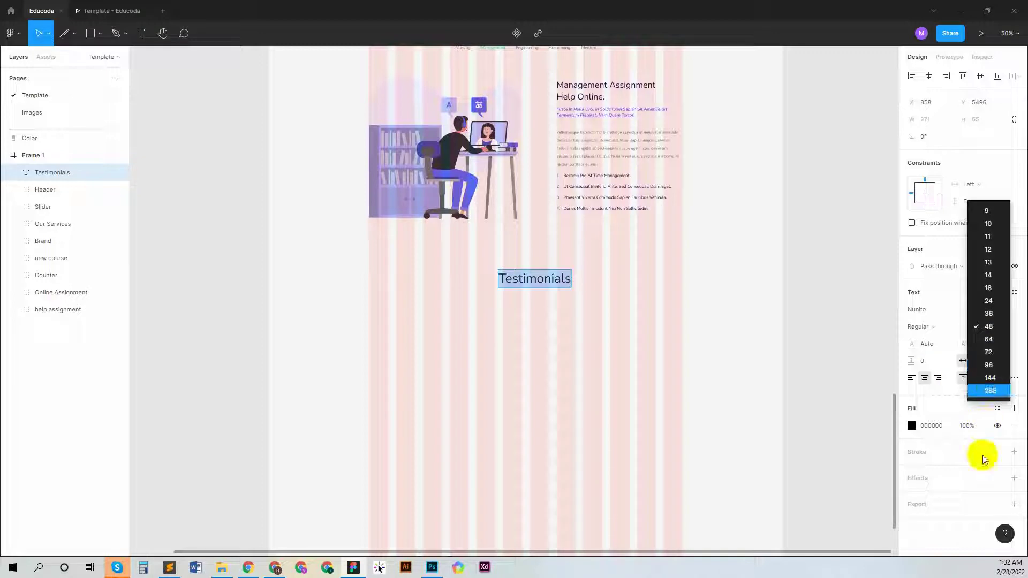
left_click(992, 379)
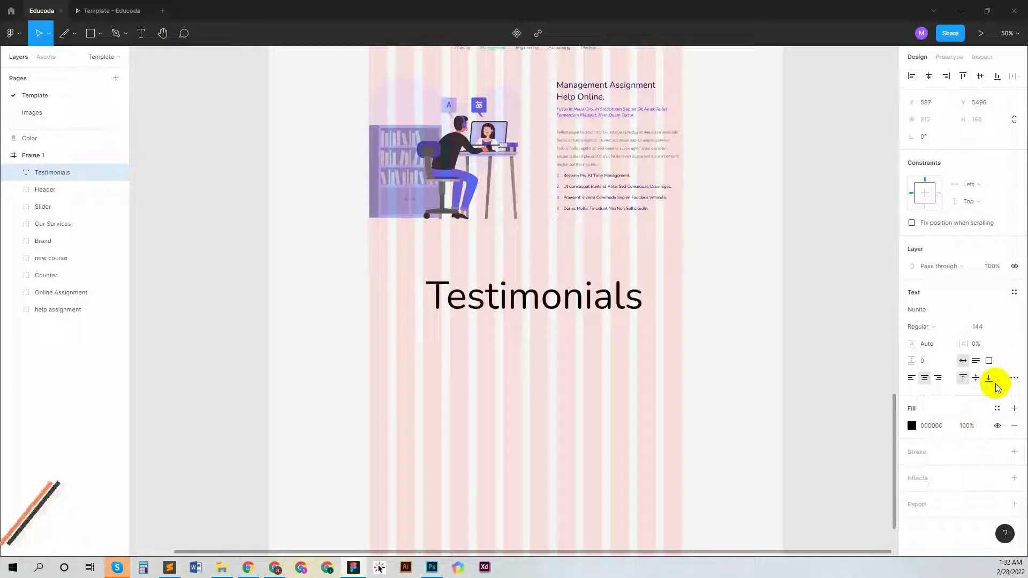
left_click(951, 328)
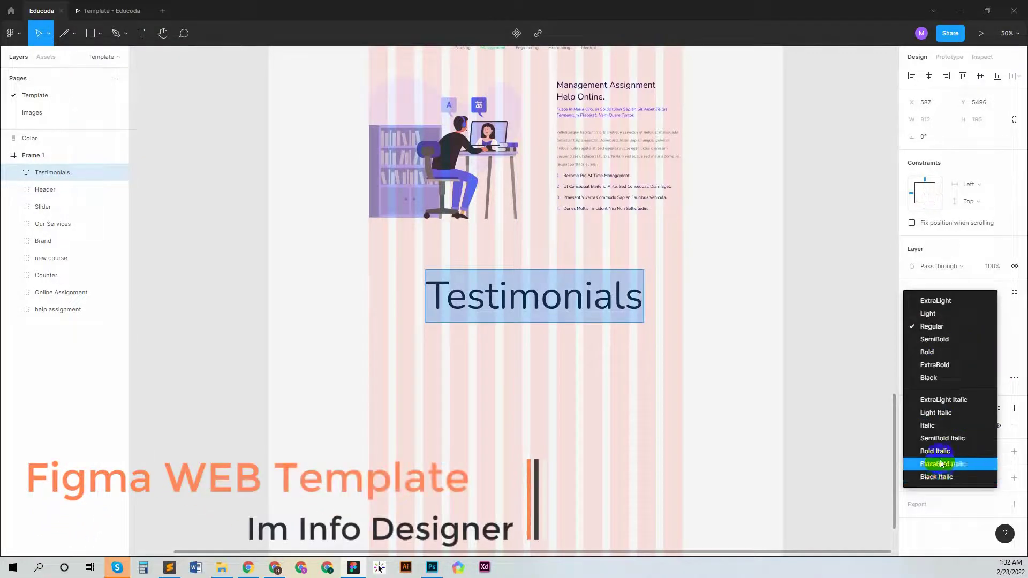
left_click(938, 477)
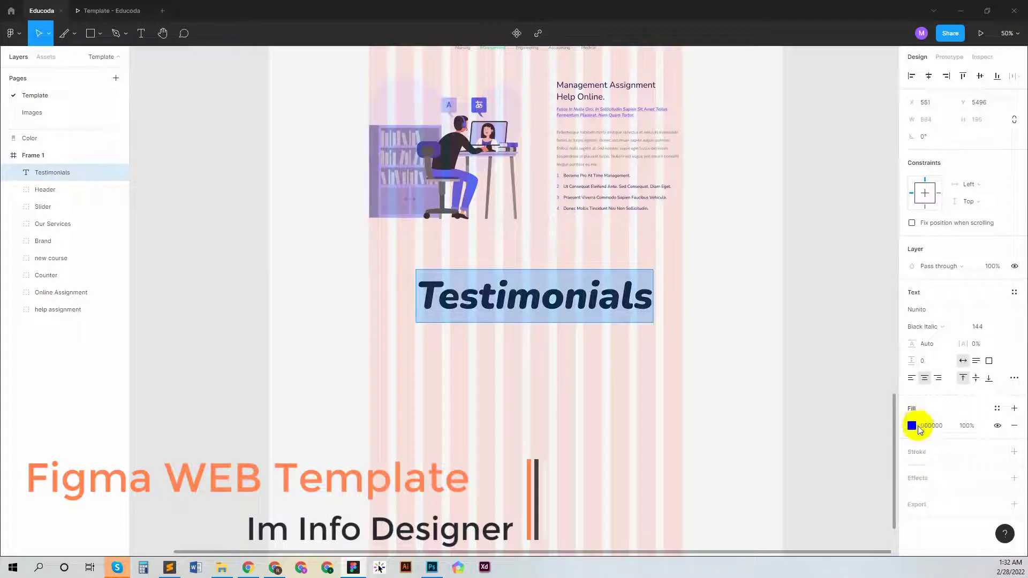
Set the Testimonials heading's fill colour to white (FFFFFF).
left_click(917, 427)
left_click(796, 504)
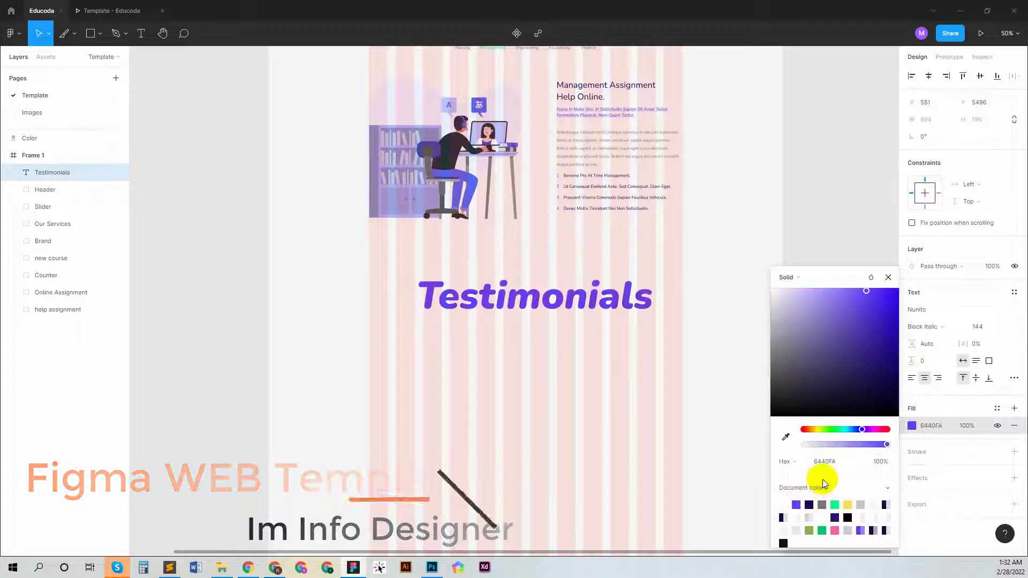
left_click(889, 277)
Set the heading's font size to 184 and centre the text horizontally in the frame.
left_click(986, 327)
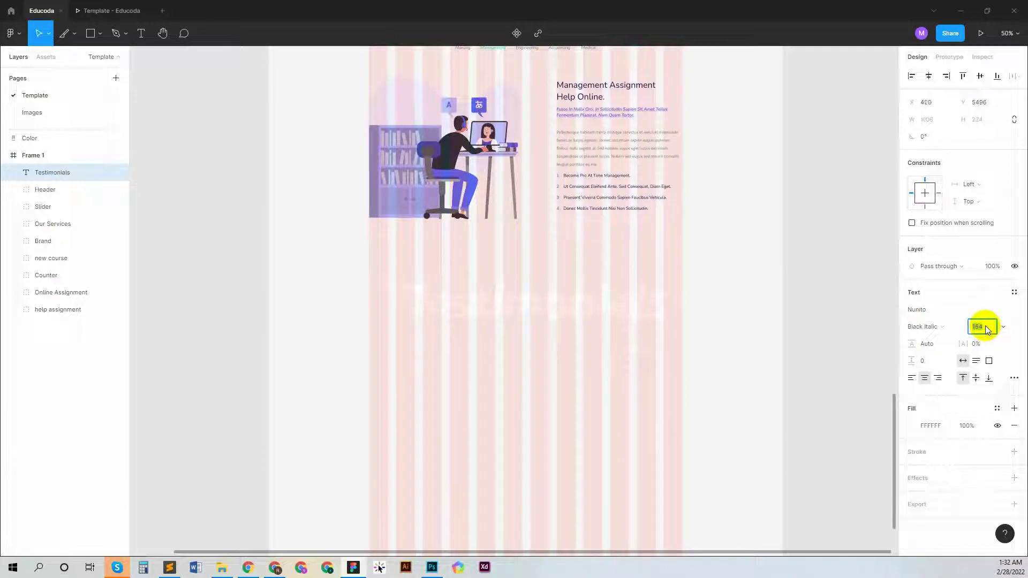
type("184")
double_click(589, 311)
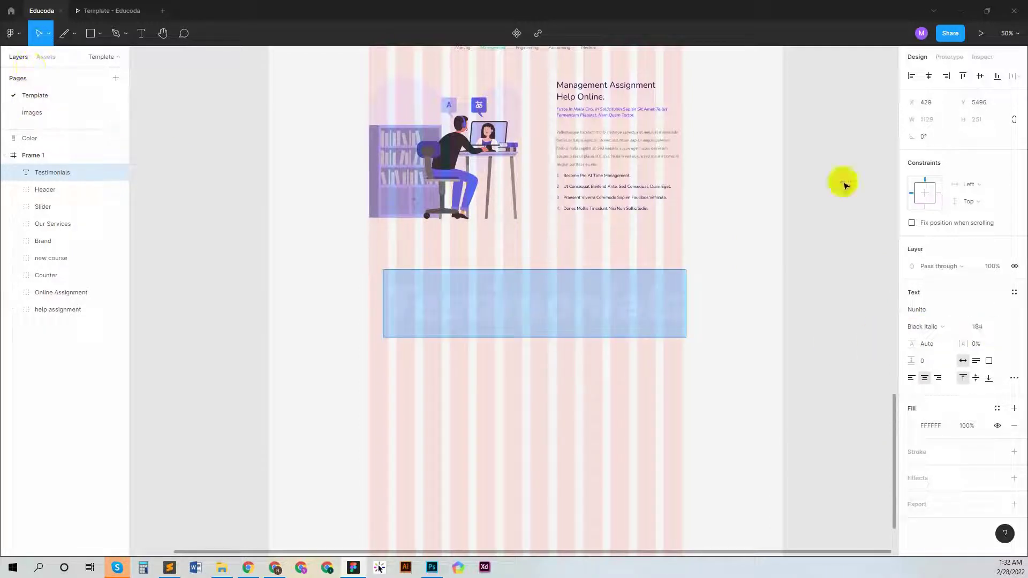
key("Escape")
left_click(929, 77)
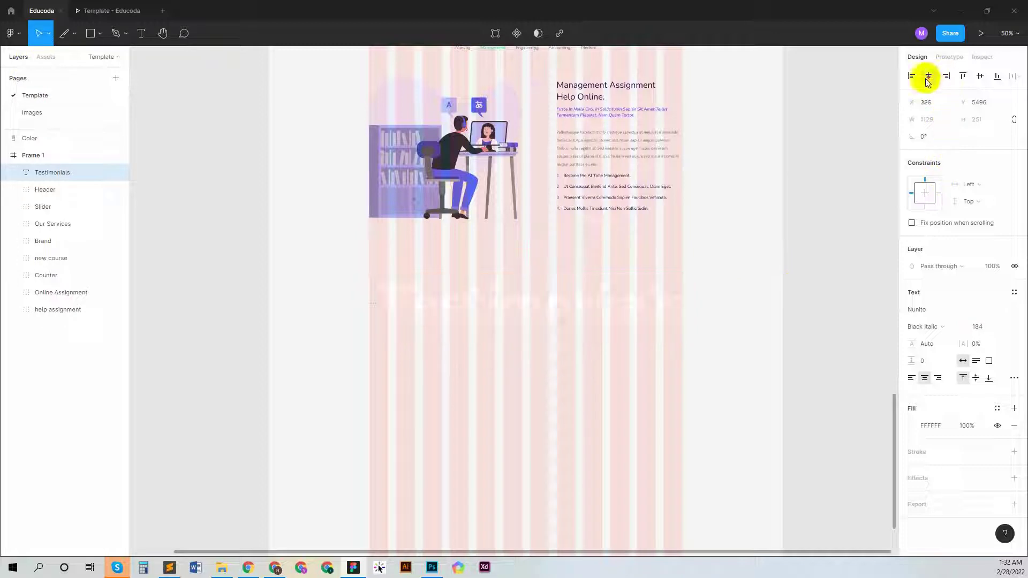
Increase the Testimonials heading's font size to 194.
left_click(989, 328)
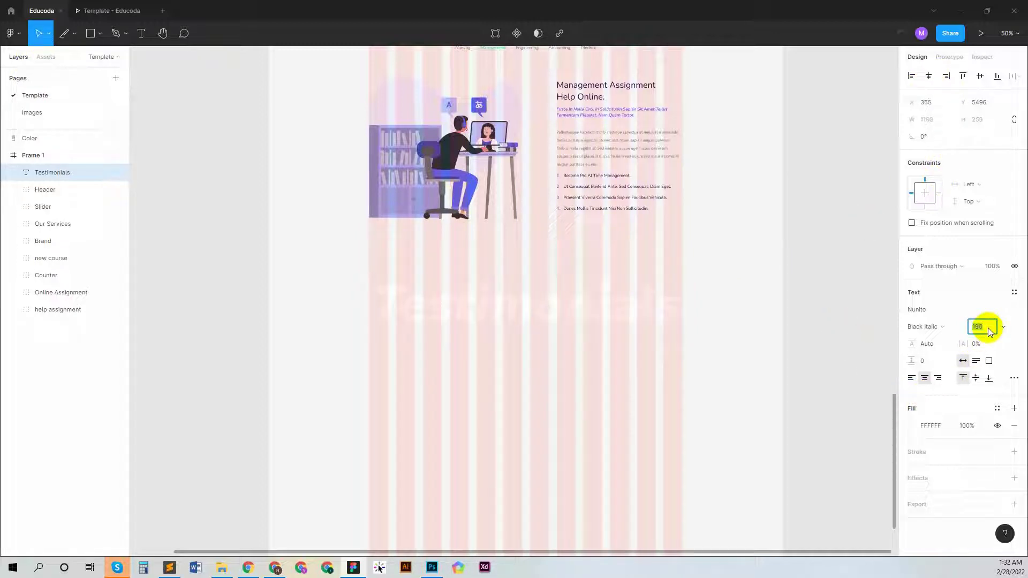
key("Up")
key("Up")
key("Up")
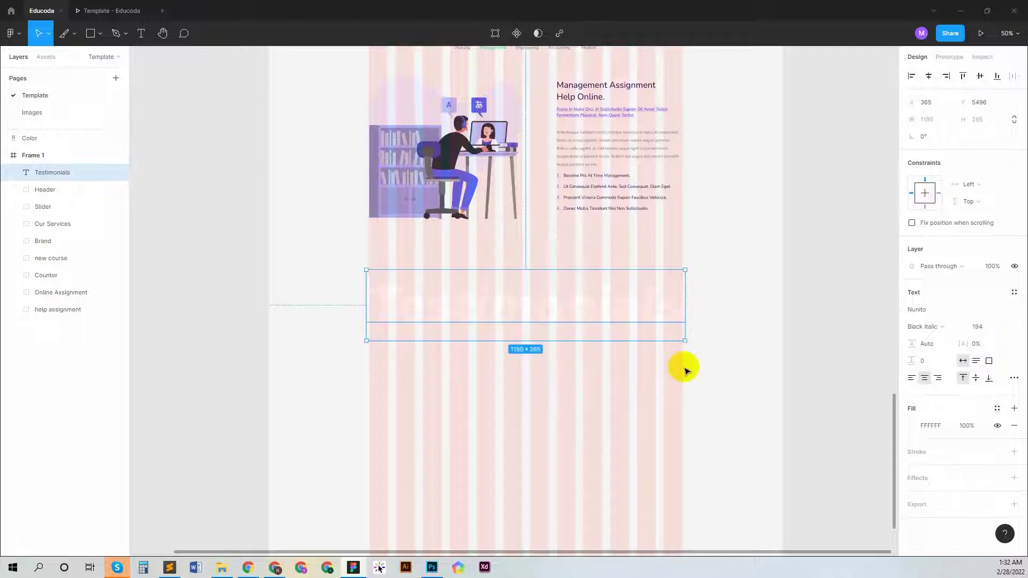
Move the Testimonials text below the help assignment layer in Frame 1 and wrap it in a group named Testimonials.
scroll(682, 349, "down", 1)
left_click(237, 208)
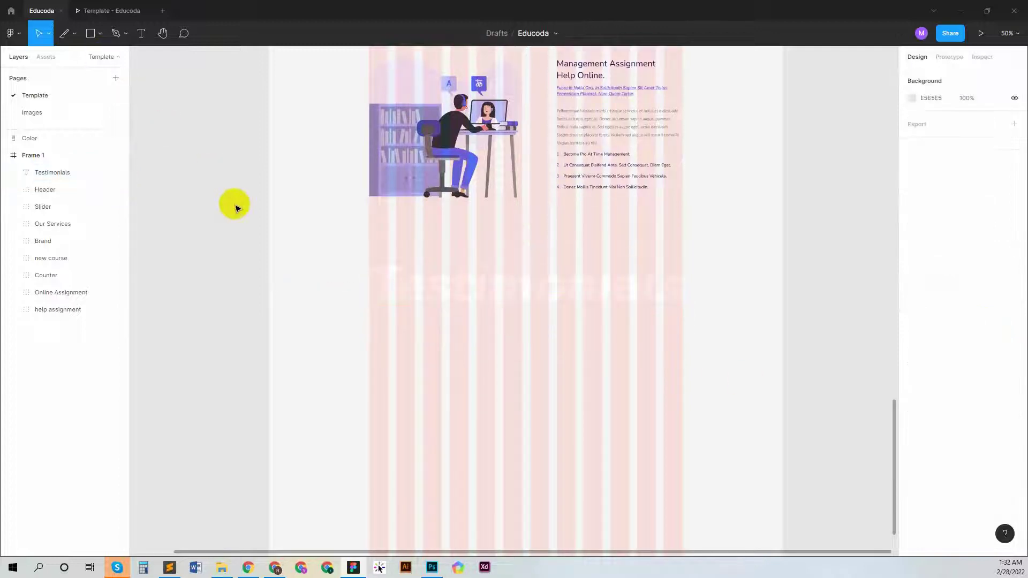
left_click(66, 155)
left_click_drag(54, 172, 65, 365)
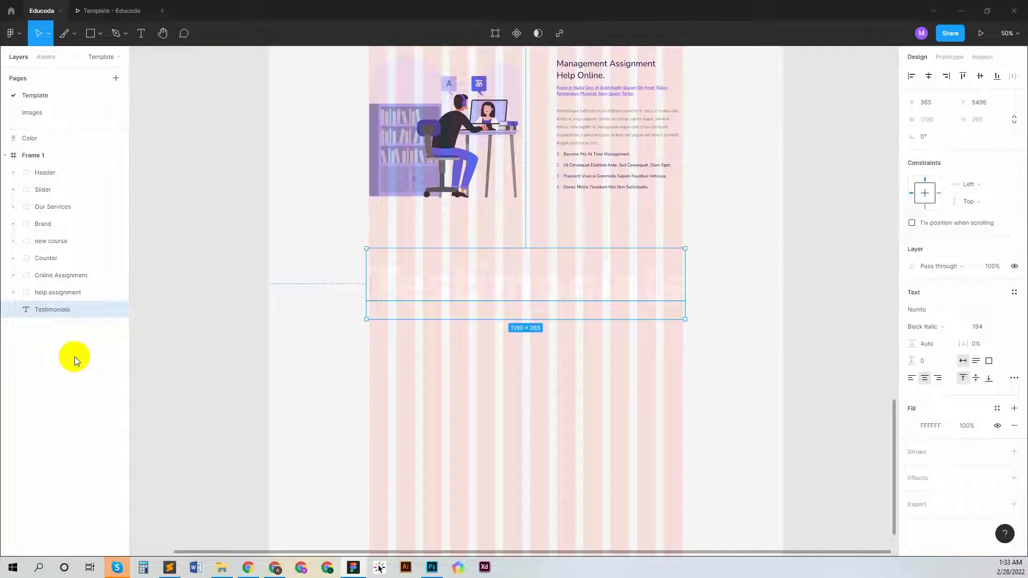
key("ctrl+g")
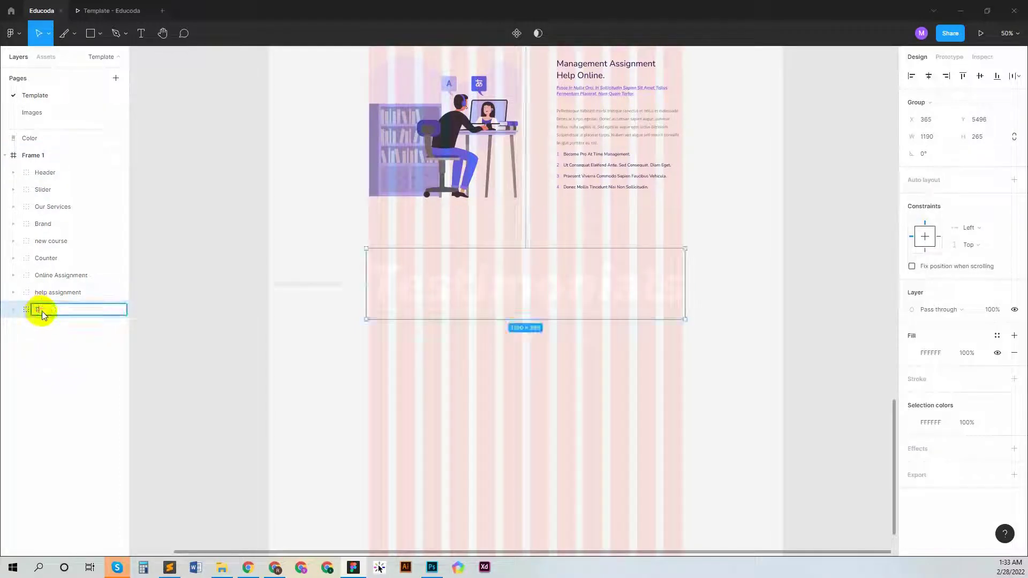
type("Testimonials")
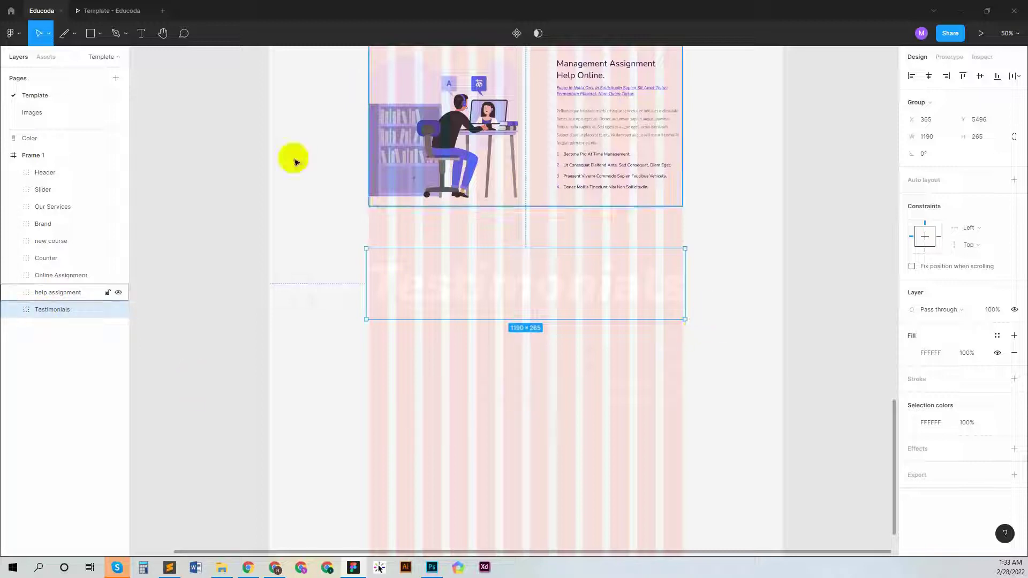
Hide the 12-column layout grid of Frame 1.
left_click(39, 157)
left_click(997, 240)
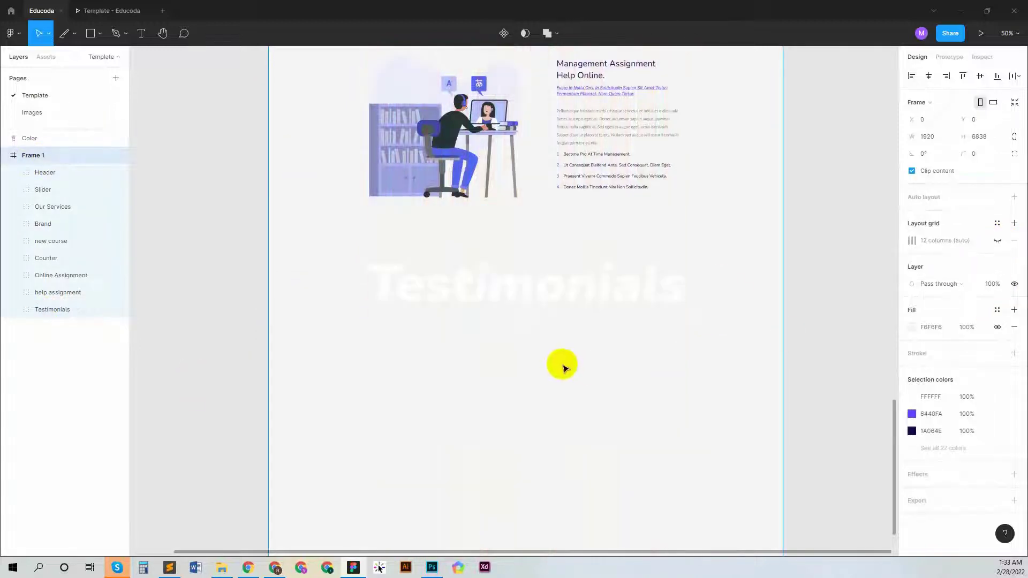
scroll(560, 364, "up", 2)
scroll(559, 364, "down", 4)
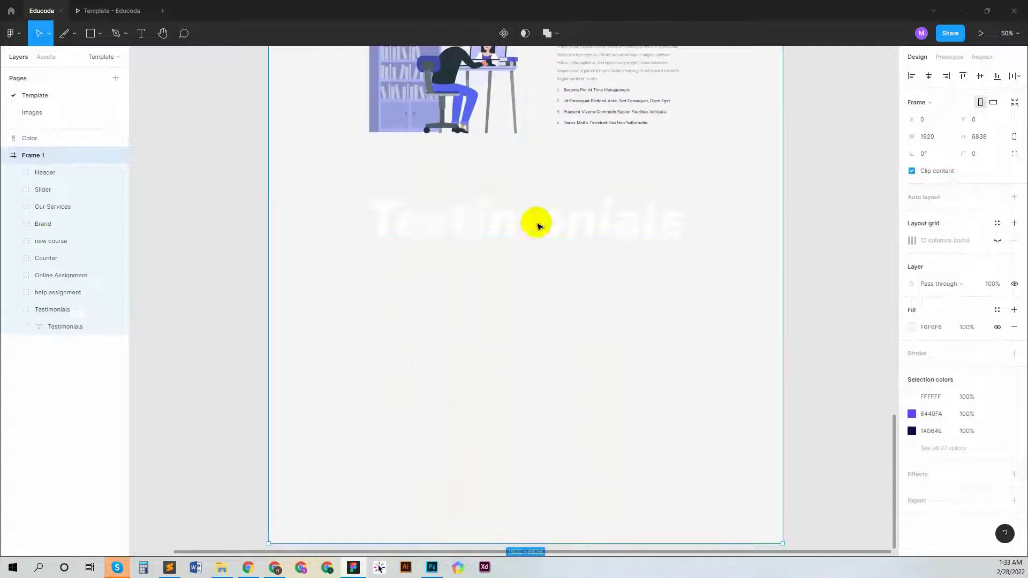
Change the Testimonials heading's fill to a linear gradient with the end stop set to 6440FA at 100% opacity.
double_click(535, 220)
left_click(909, 410)
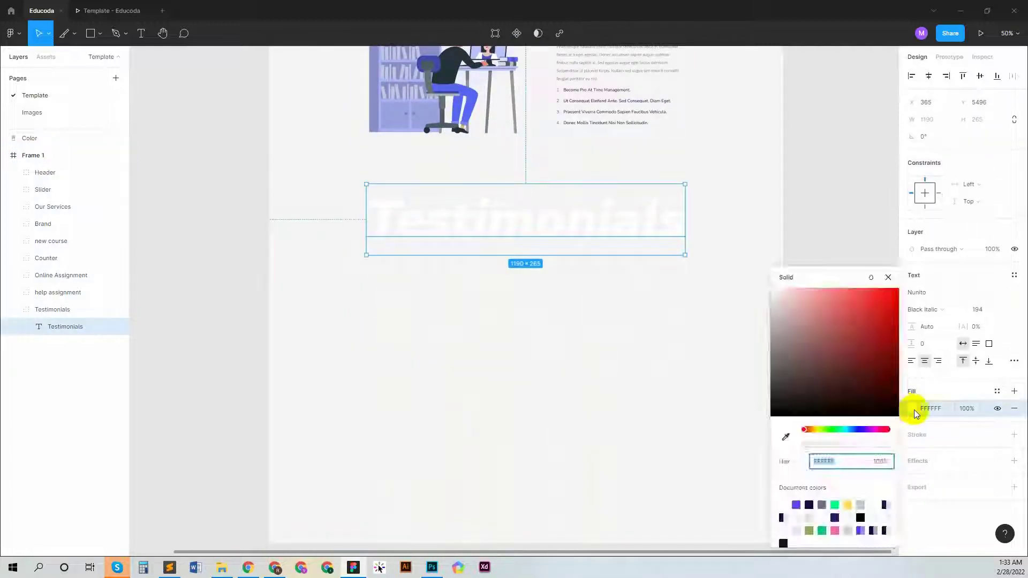
left_click(813, 275)
left_click(808, 294)
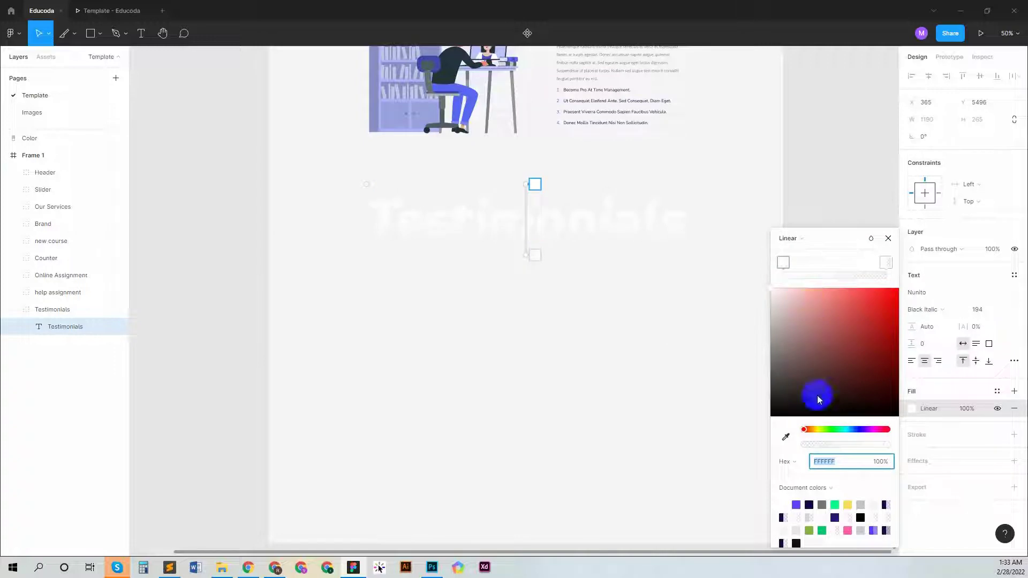
left_click(886, 262)
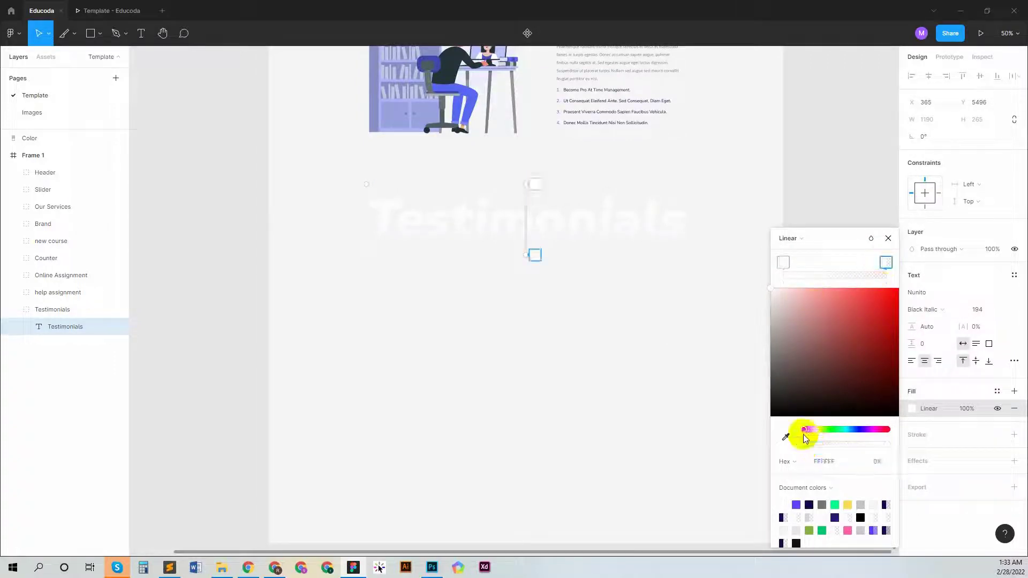
left_click(796, 505)
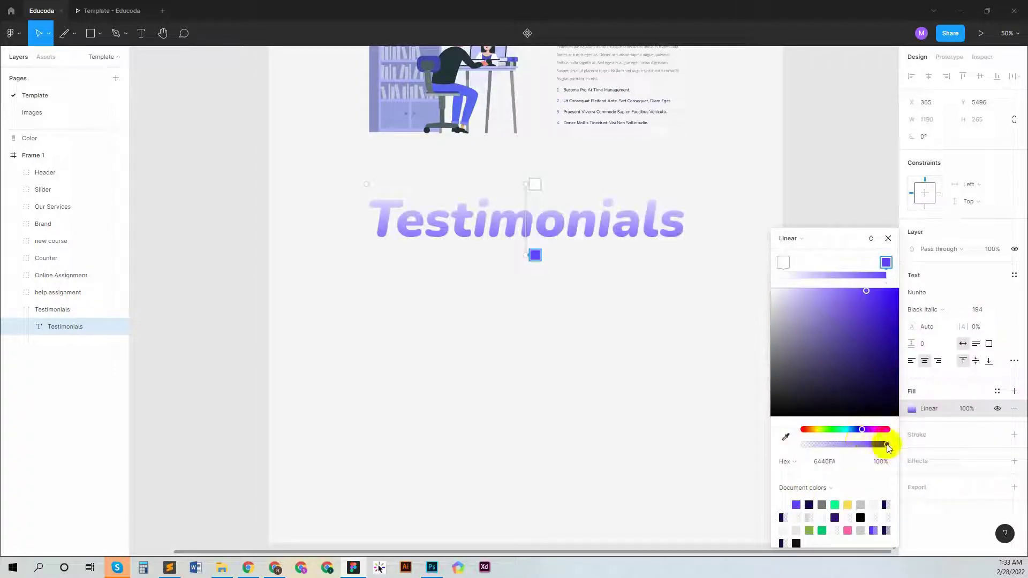
left_click_drag(887, 445, 814, 453)
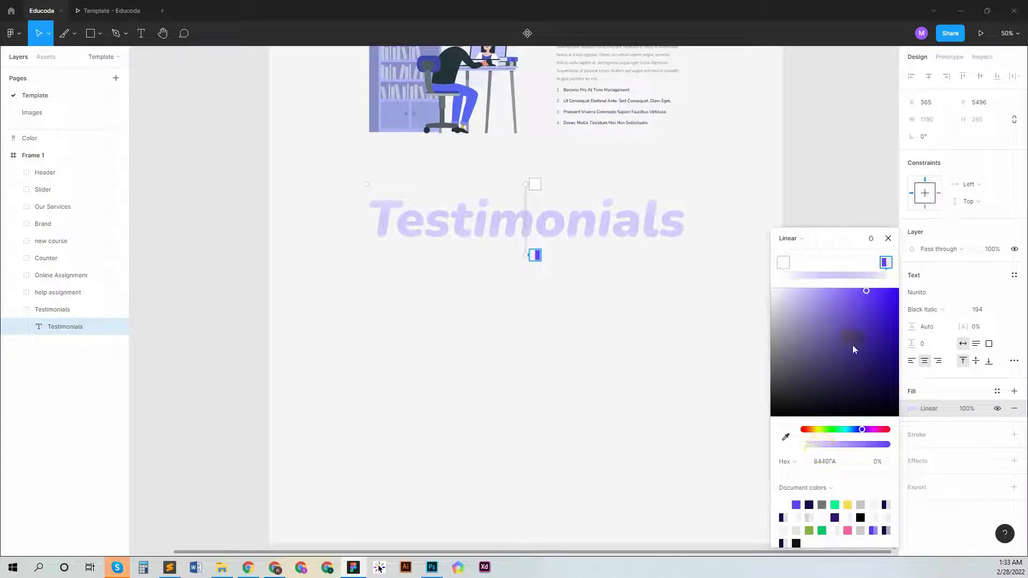
left_click_drag(809, 449, 934, 457)
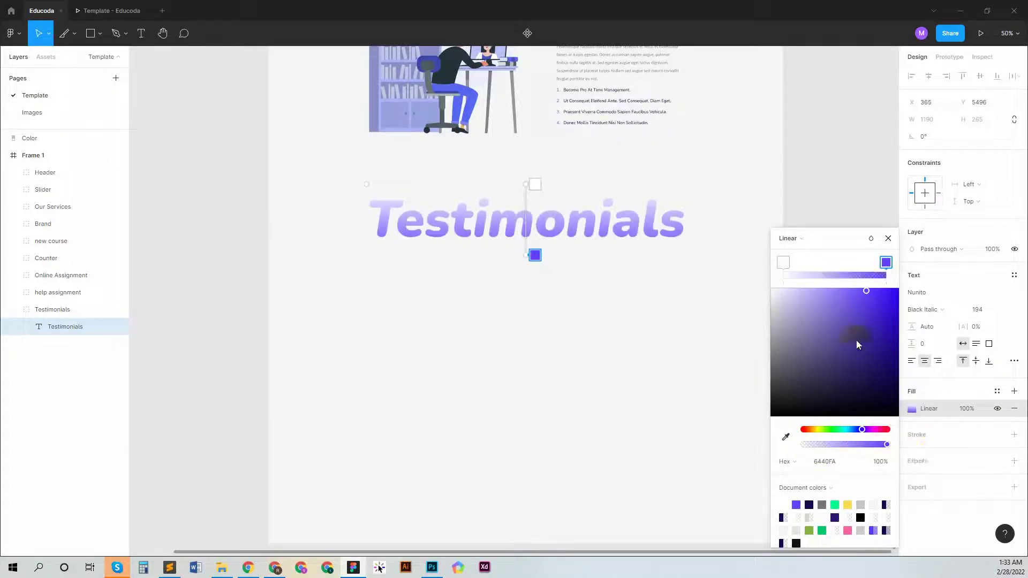
Shift the gradient's white start stop inward and lighten the end stop to a pale purple.
left_click_drag(783, 263, 823, 265)
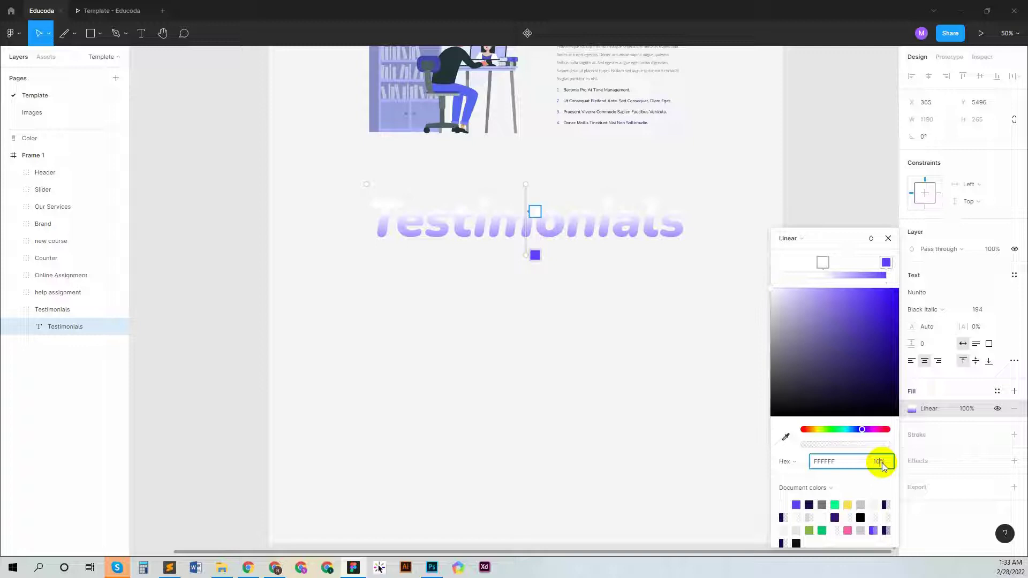
left_click(886, 263)
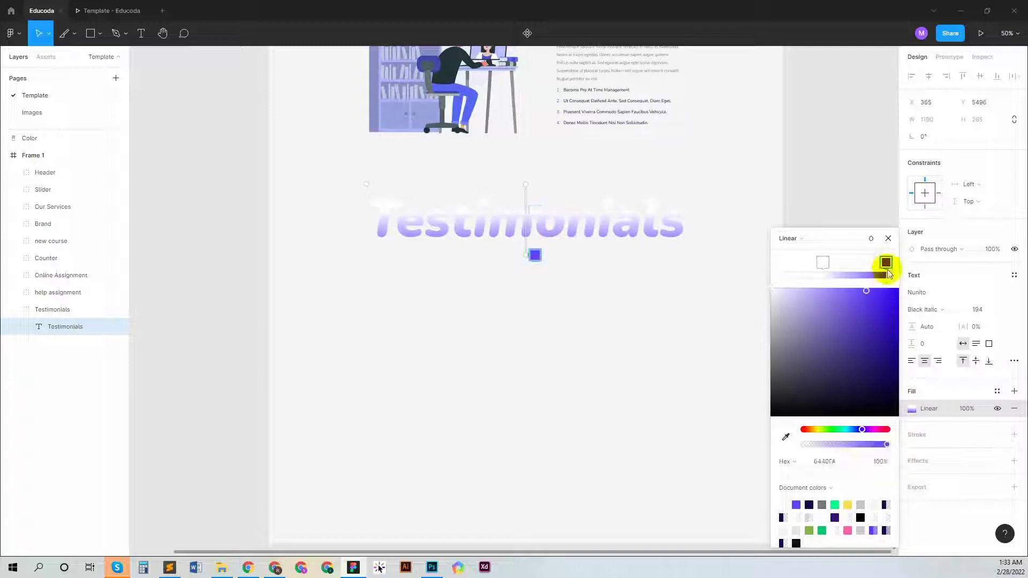
left_click_drag(831, 454, 909, 429)
left_click_drag(783, 285, 802, 288)
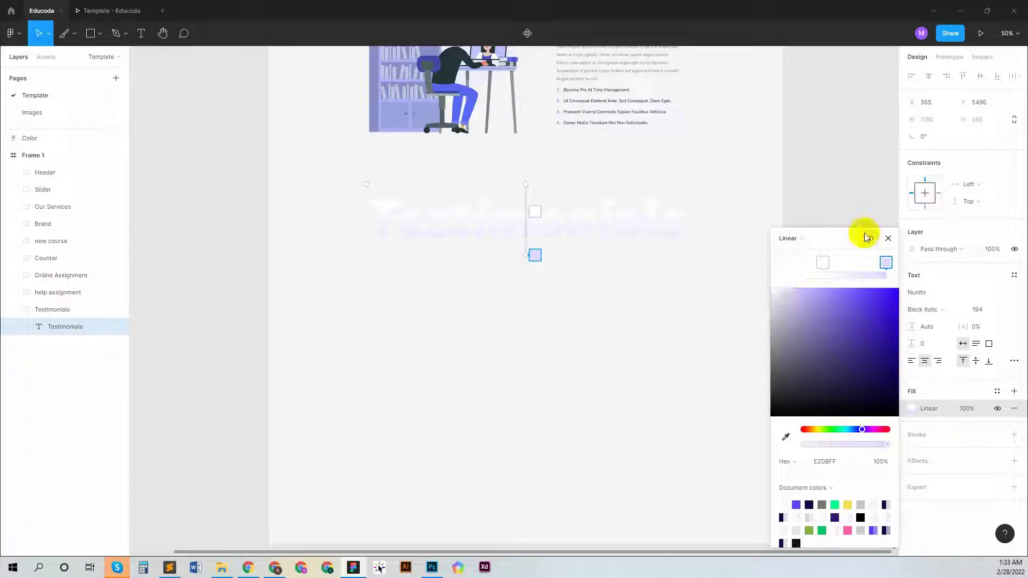
left_click(888, 238)
Add a drop shadow to the Testimonials heading and lower the shadow colour's opacity to 13%.
left_click(915, 463)
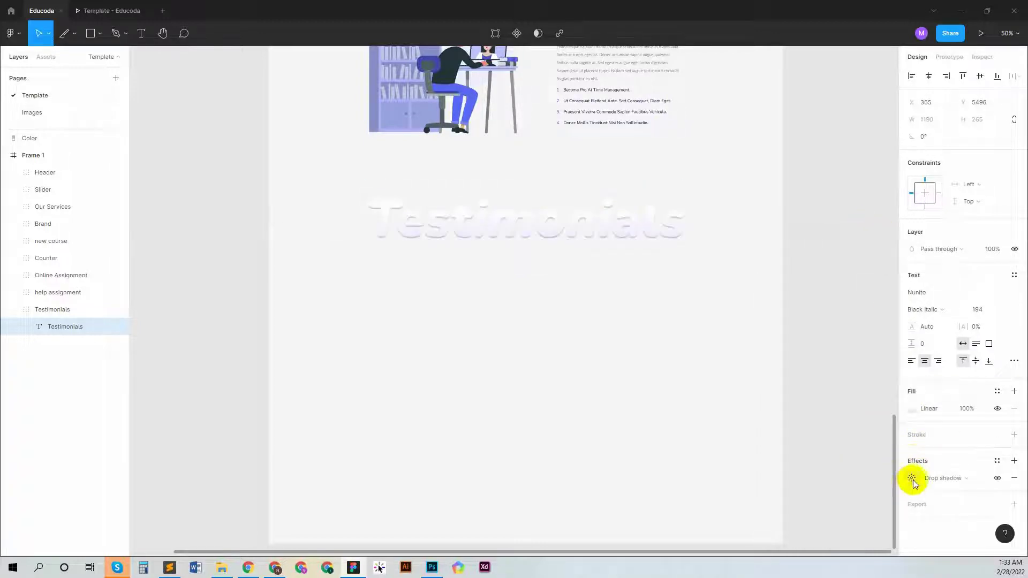
left_click(911, 479)
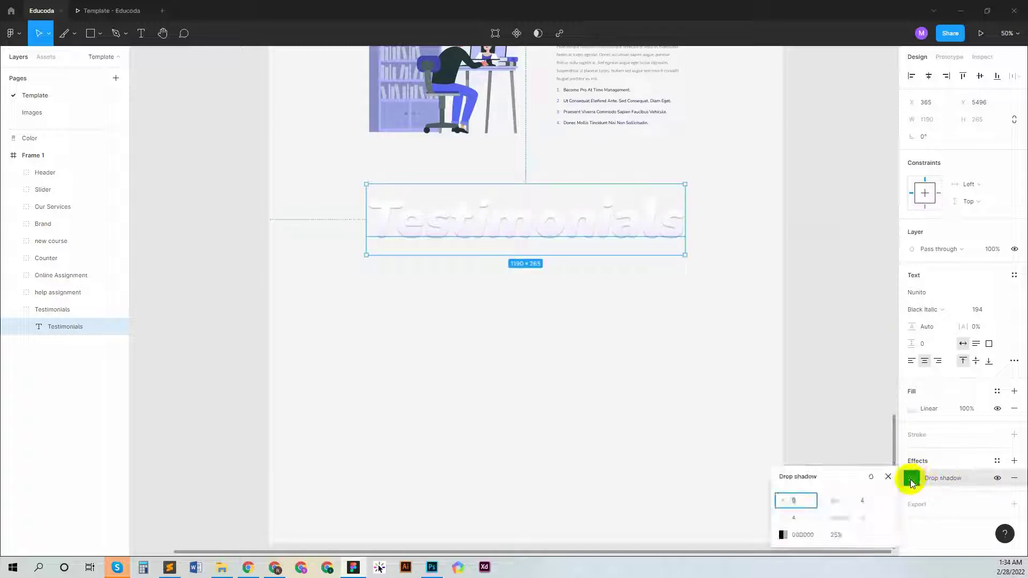
left_click(783, 535)
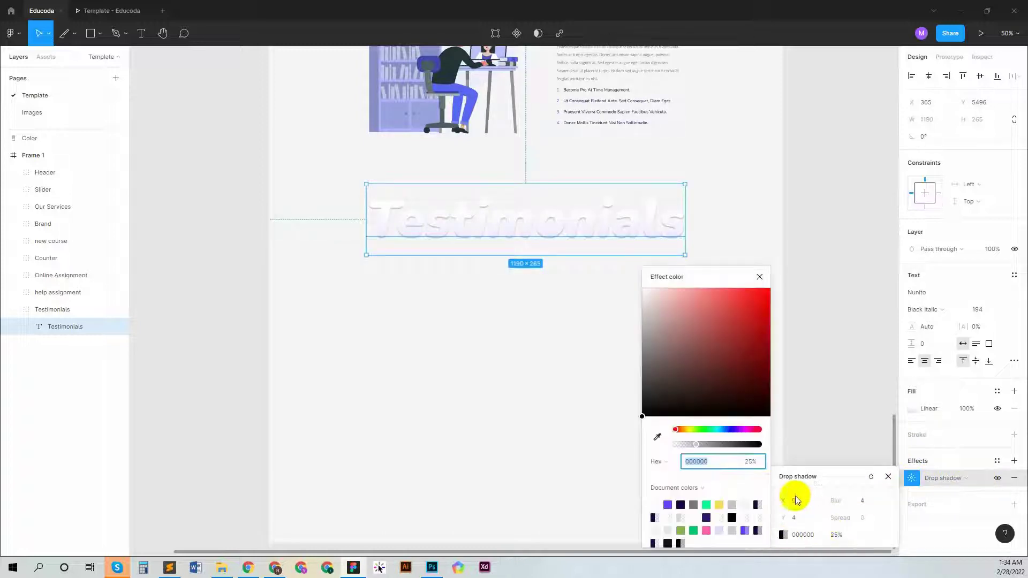
left_click_drag(696, 445, 692, 445)
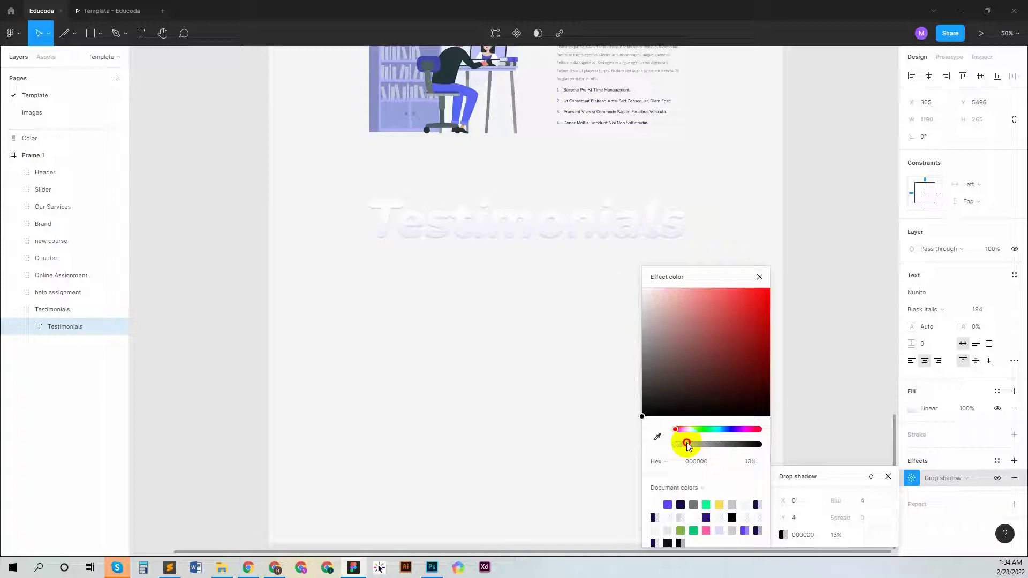
left_click(759, 277)
Check the Testimonials heading in the prototype preview and return to the Educoda design file.
left_click(115, 10)
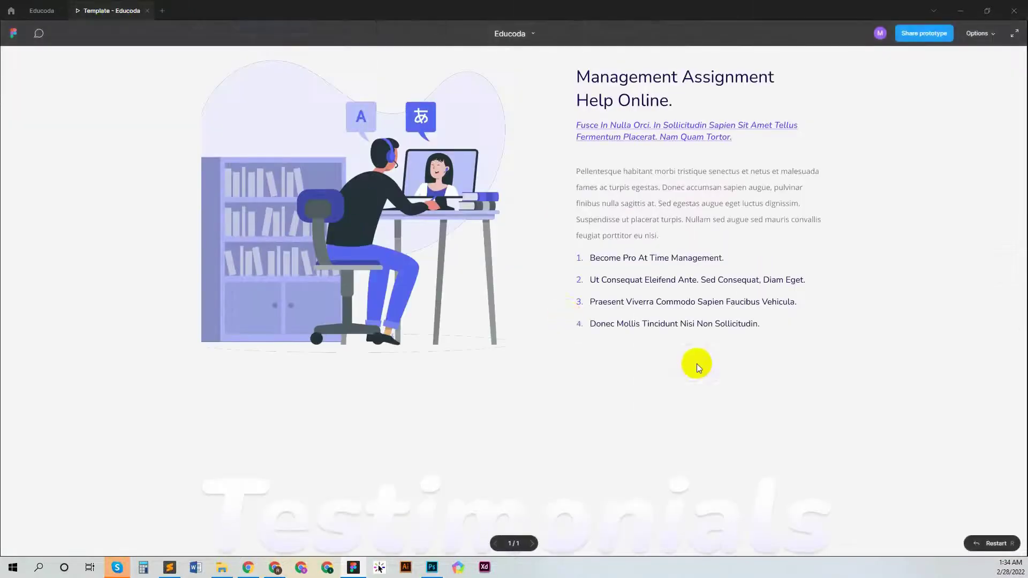
scroll(707, 321, "down", 5)
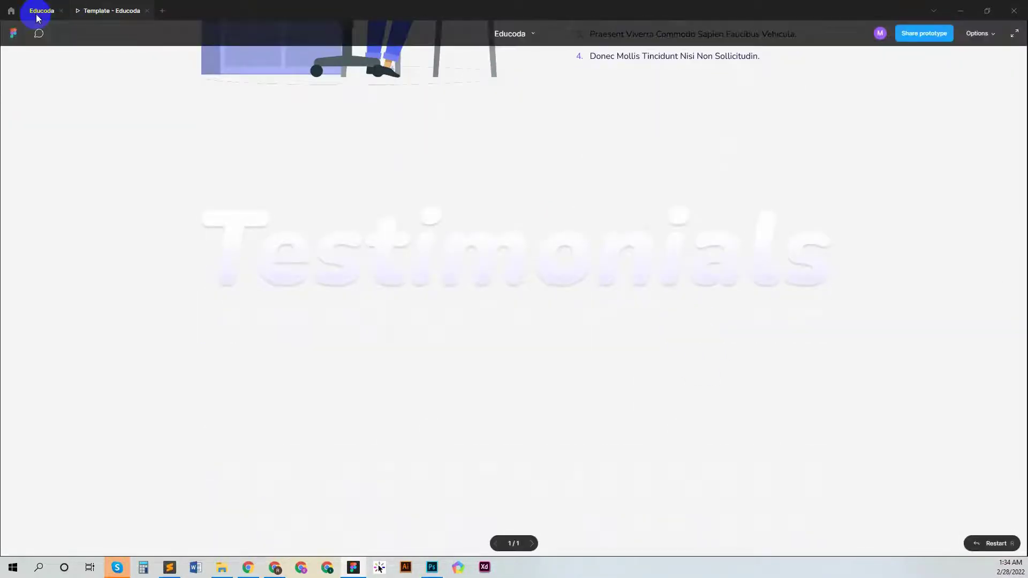
left_click(36, 12)
Reduce the opacity of the heading's drop shadow colour to 3%.
left_click(783, 534)
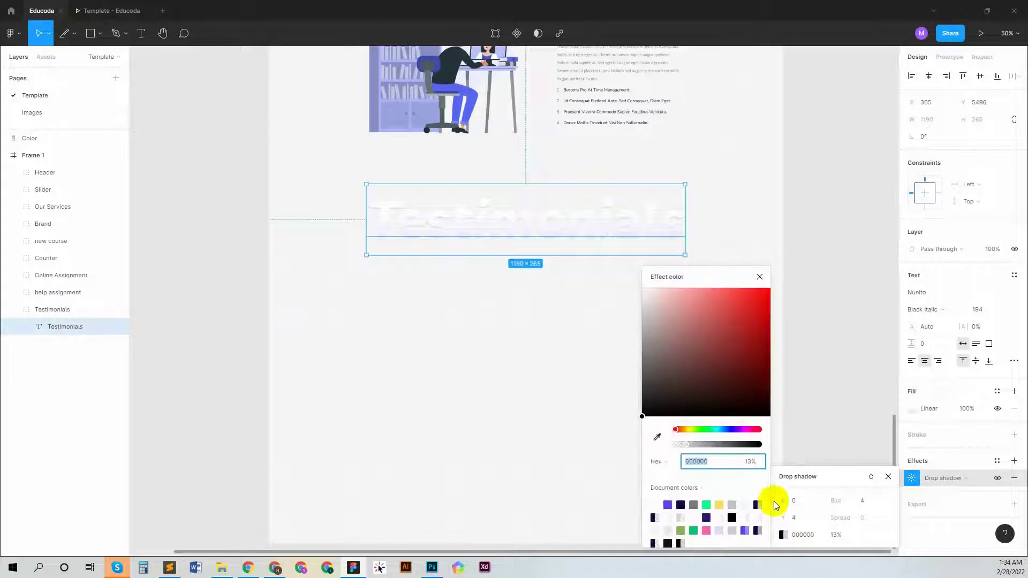
left_click_drag(679, 444, 682, 449)
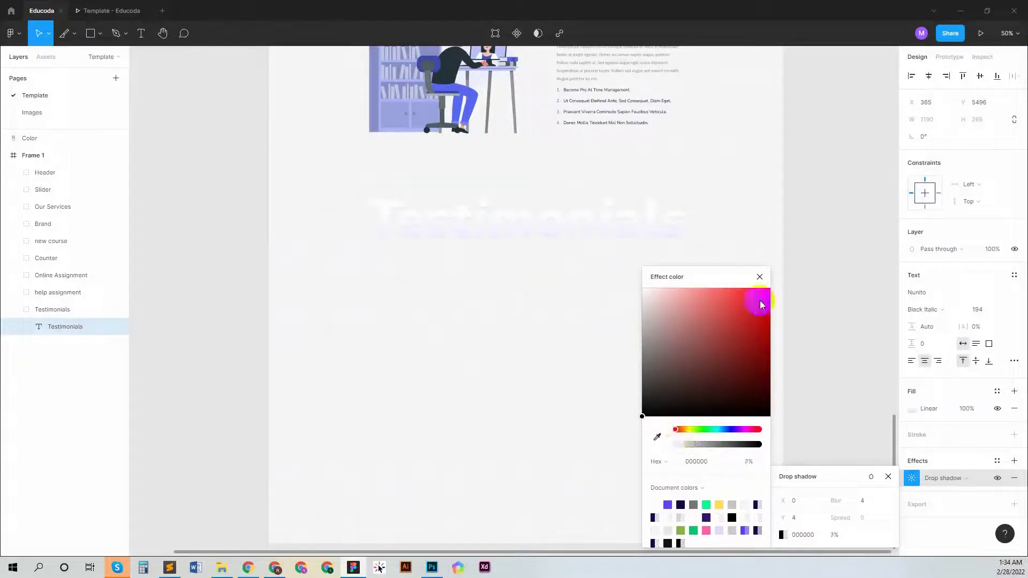
Check the lighter drop shadow of the Testimonials heading in the prototype preview and return to the Educoda design file.
left_click(760, 276)
left_click(112, 10)
scroll(498, 377, "down", 2)
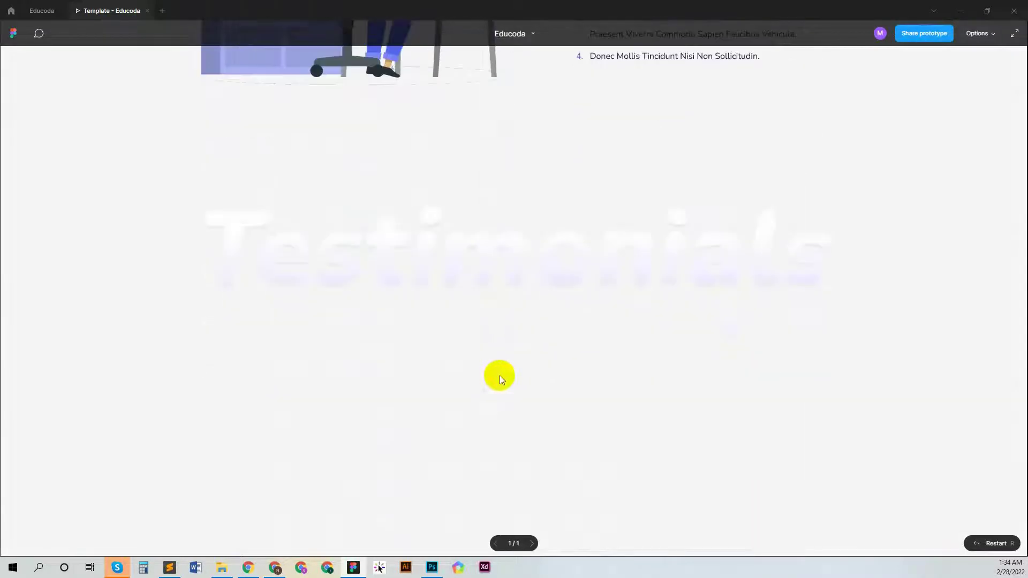
left_click(41, 10)
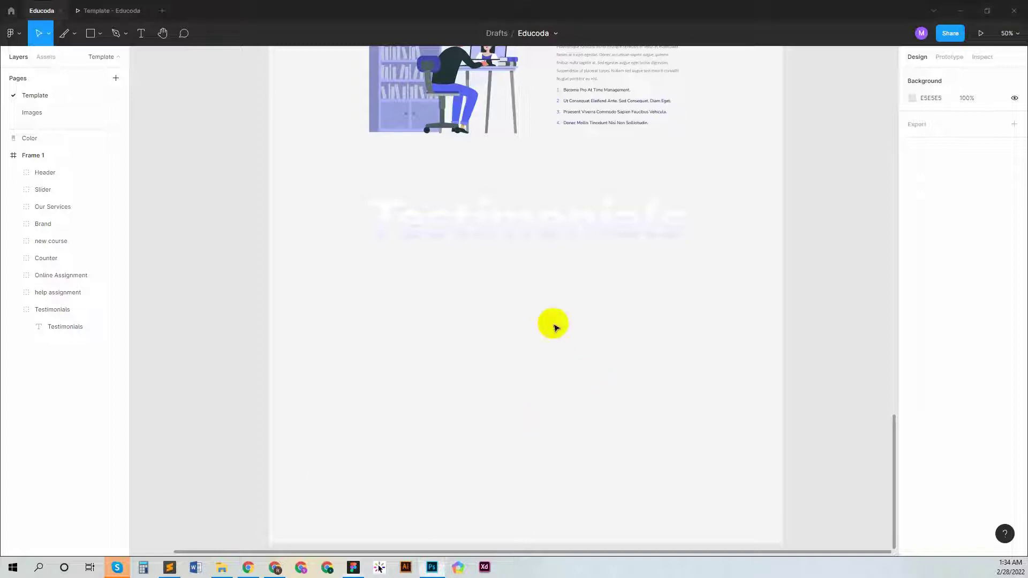
Add a text box about 1206 × 206 below the Testimonials heading and paste the quote beginning "Maecenas Egestas Efficitur" into it.
key("t")
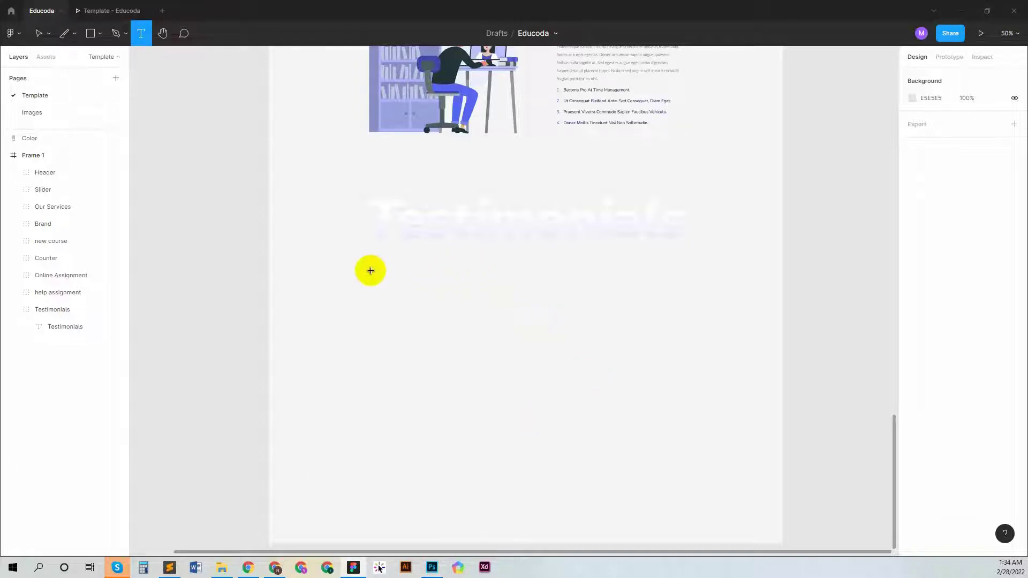
left_click_drag(370, 270, 693, 325)
key("ctrl+v")
key("ctrl+a")
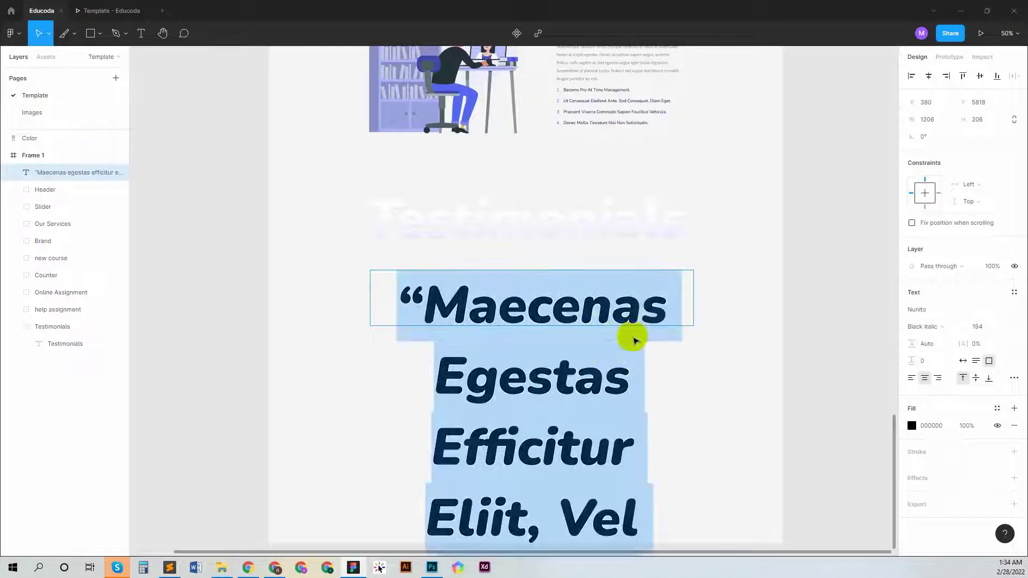
Set the pasted quote's font size to 48 and its fill to the purple document colour 6440FA.
left_click(1005, 332)
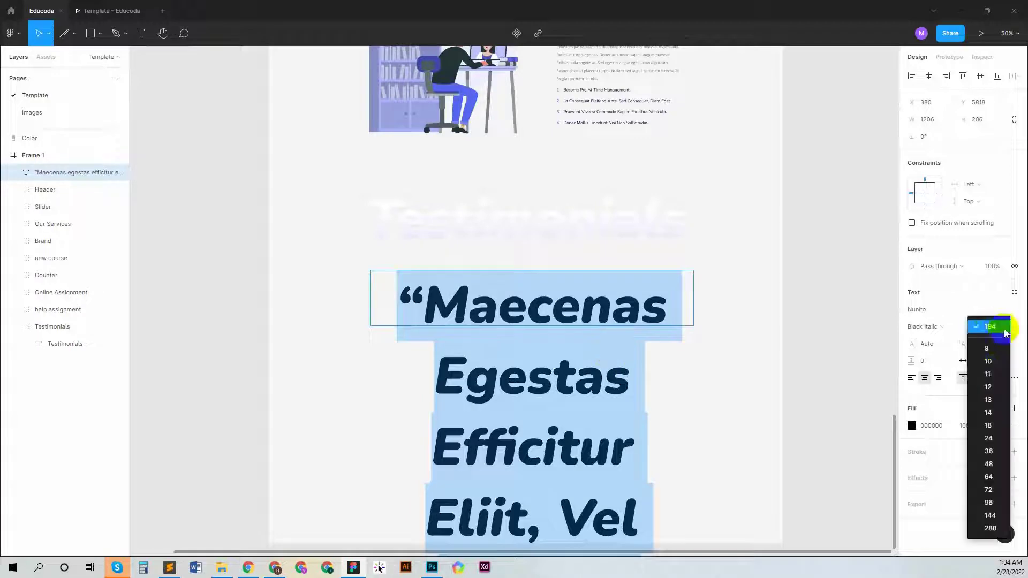
left_click(990, 464)
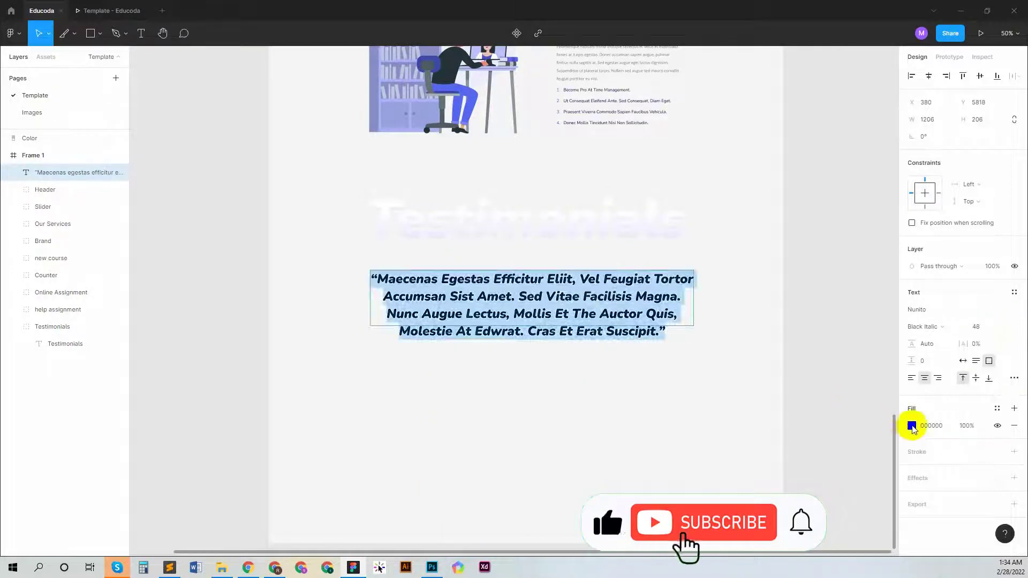
left_click(913, 426)
left_click(810, 503)
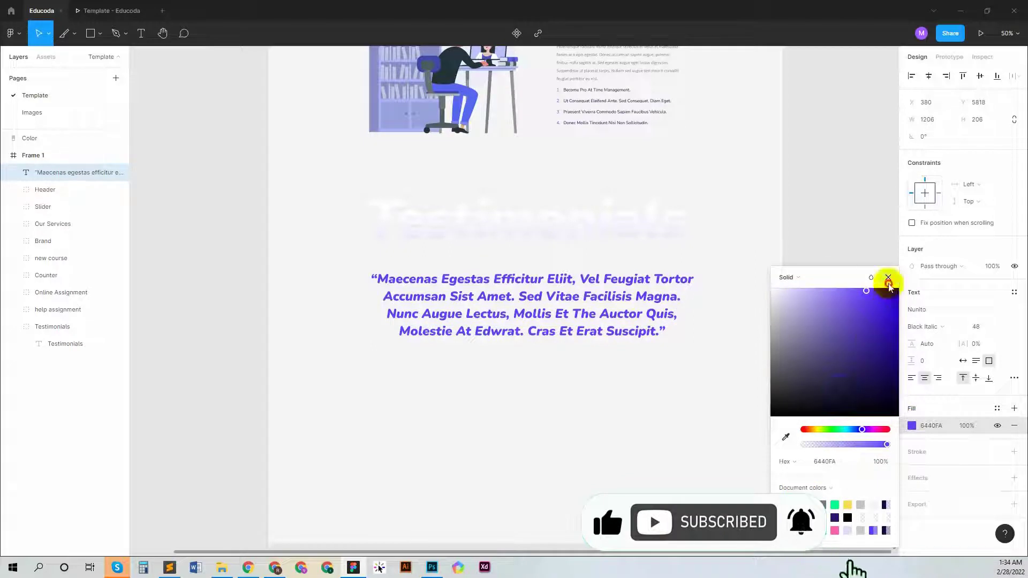
left_click(888, 277)
Show the column layout grid of Frame 1 and enlarge the Testimonials heading to font size 288.
left_click(59, 156)
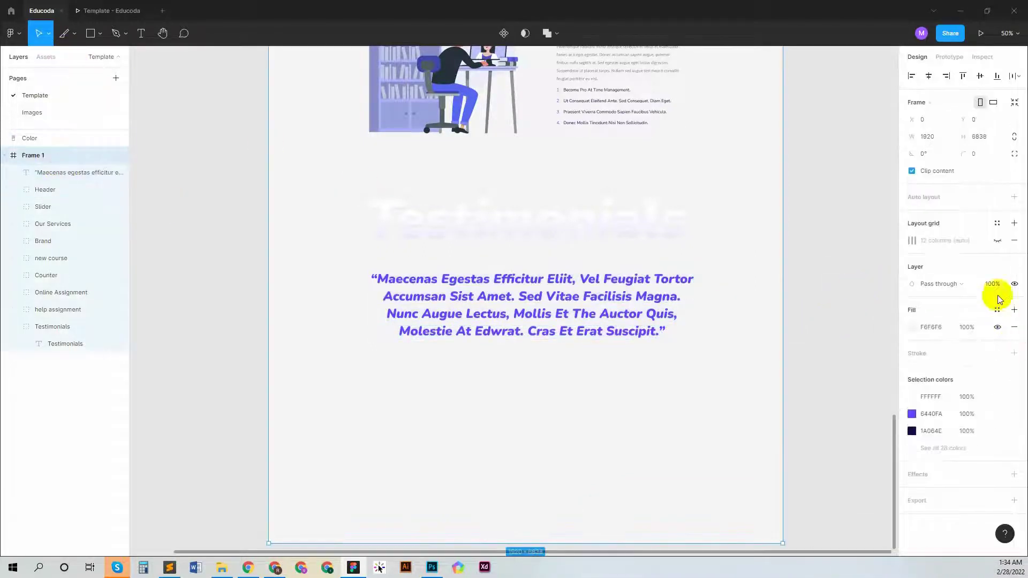
left_click(997, 241)
left_click(595, 226)
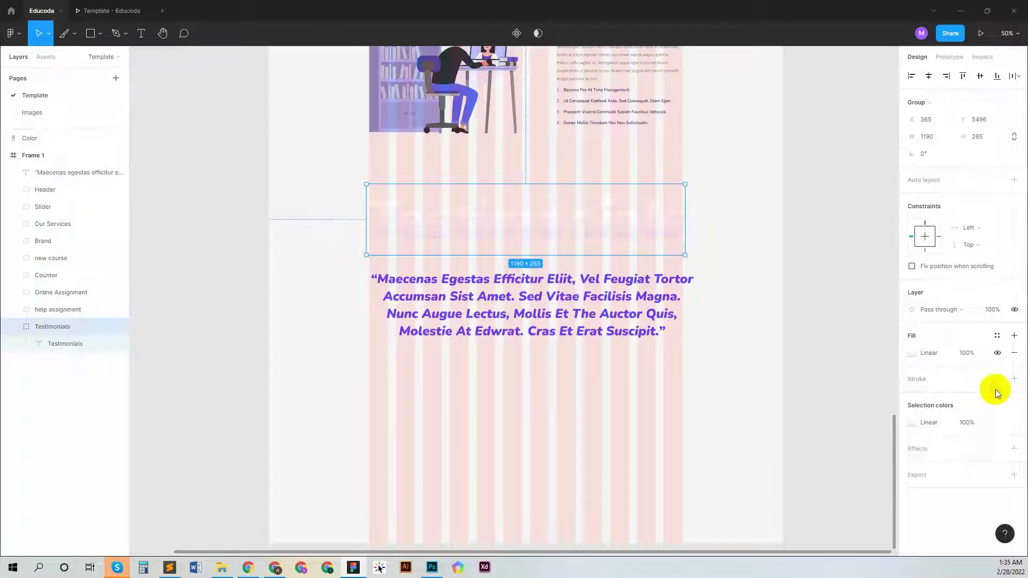
double_click(577, 231)
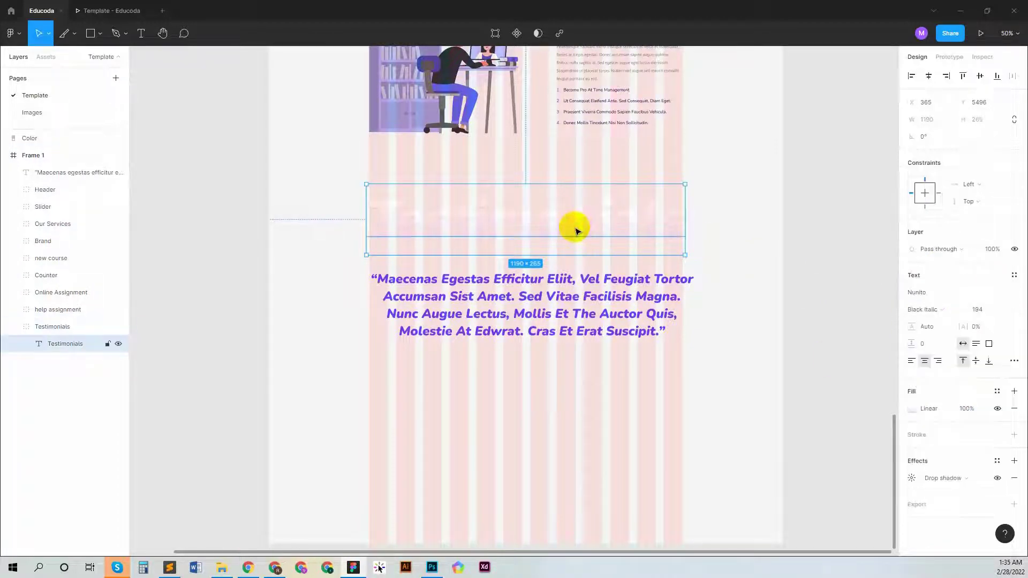
left_click(1003, 310)
left_click(996, 511)
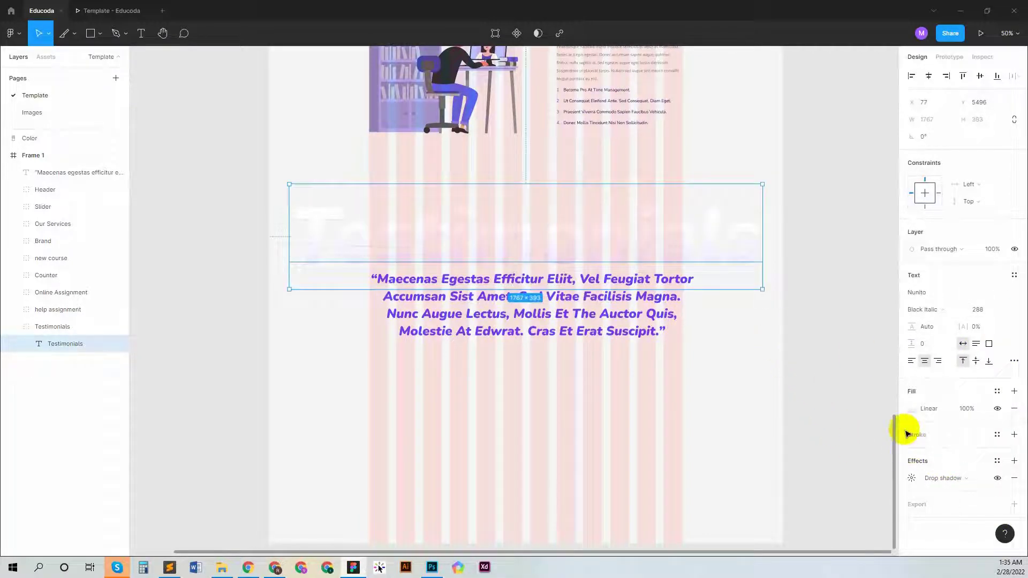
Change the Testimonials heading's fill from a linear gradient to solid white FFFFFF and check it in the prototype preview.
left_click(913, 411)
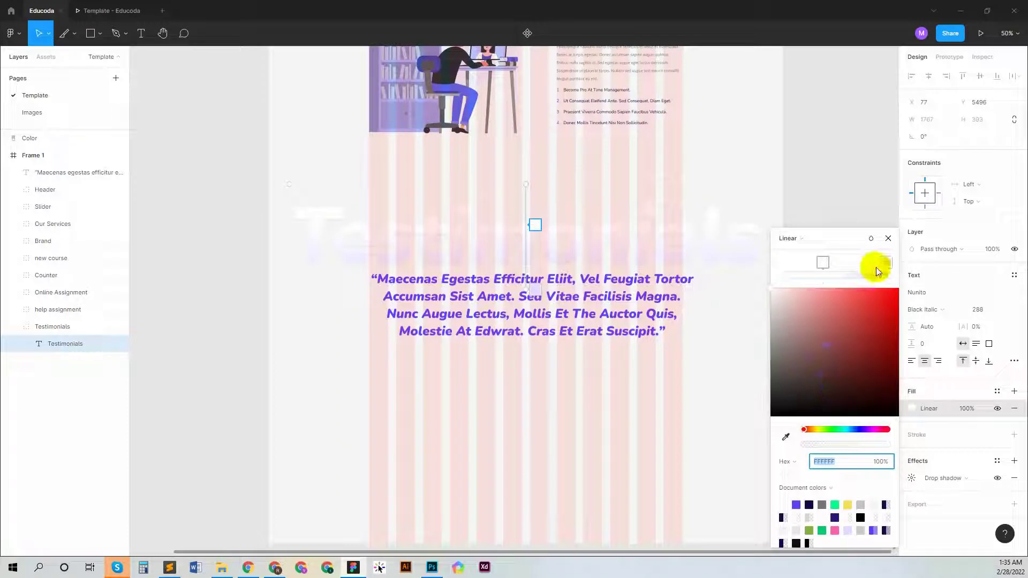
left_click(797, 239)
left_click(801, 225)
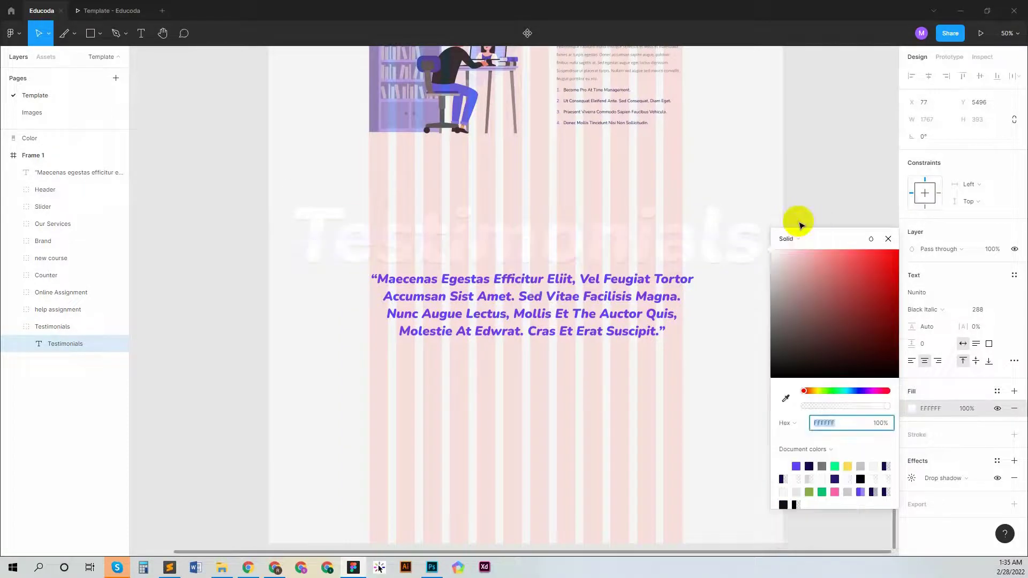
left_click(889, 239)
left_click(115, 12)
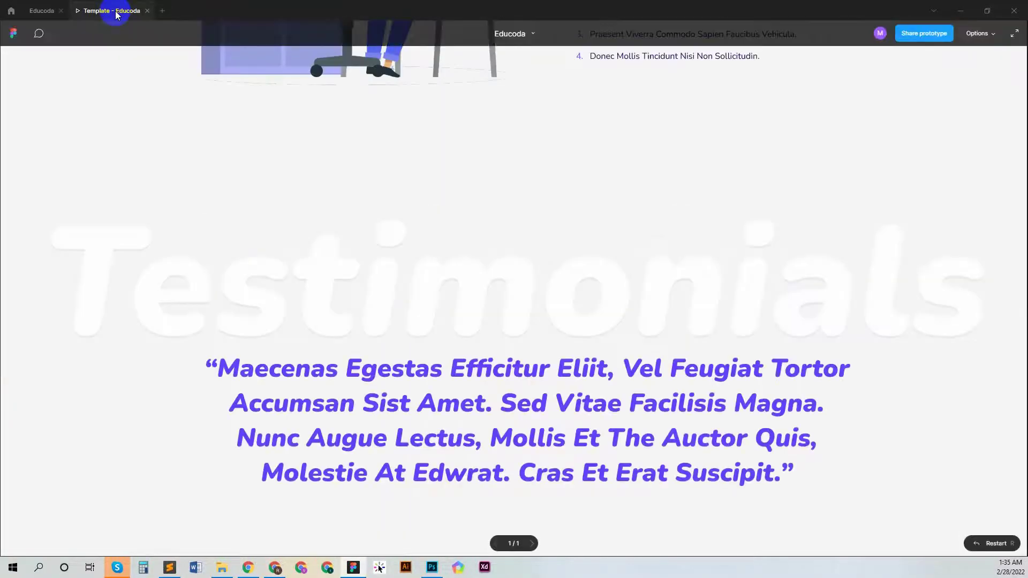
left_click(47, 12)
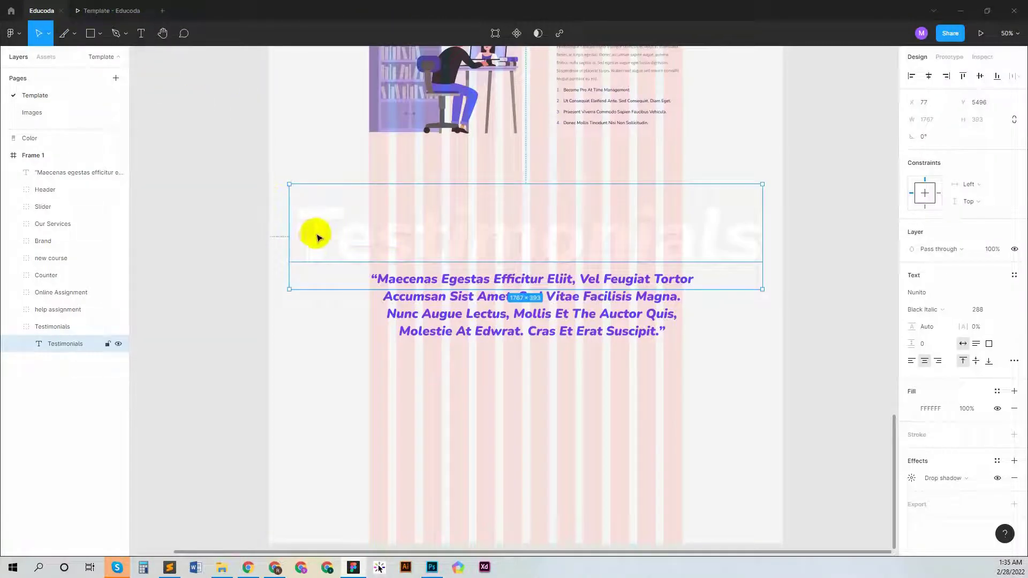
Sample the frame's background colour F6F6F6 as the Testimonials heading's fill and check it in the prototype preview.
left_click(911, 410)
left_click(786, 437)
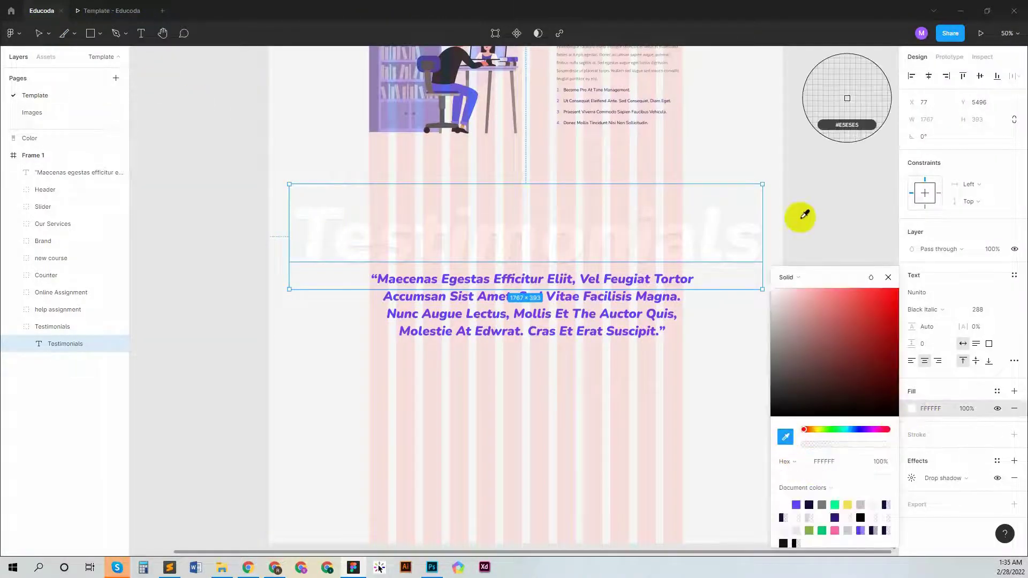
left_click(742, 156)
left_click(888, 277)
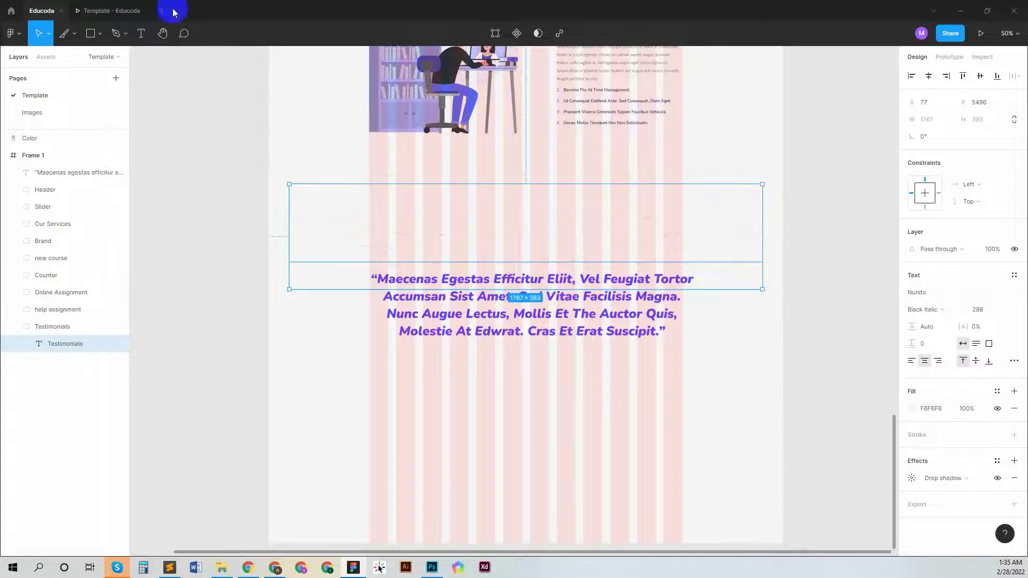
left_click(122, 12)
left_click(42, 10)
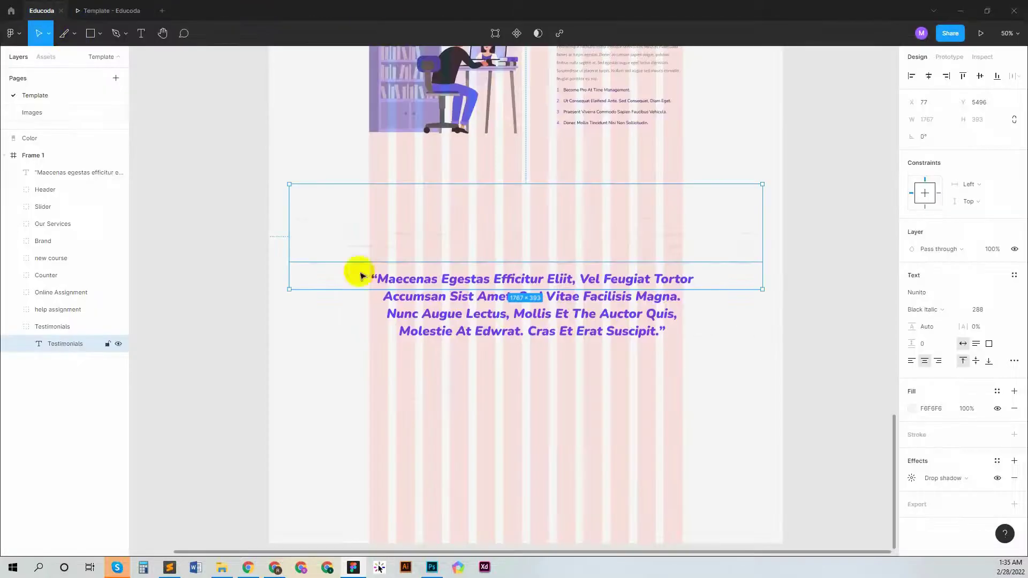
Align the quote text box to the column grid by setting its X position to 375 and width to 1170.
left_click(474, 313)
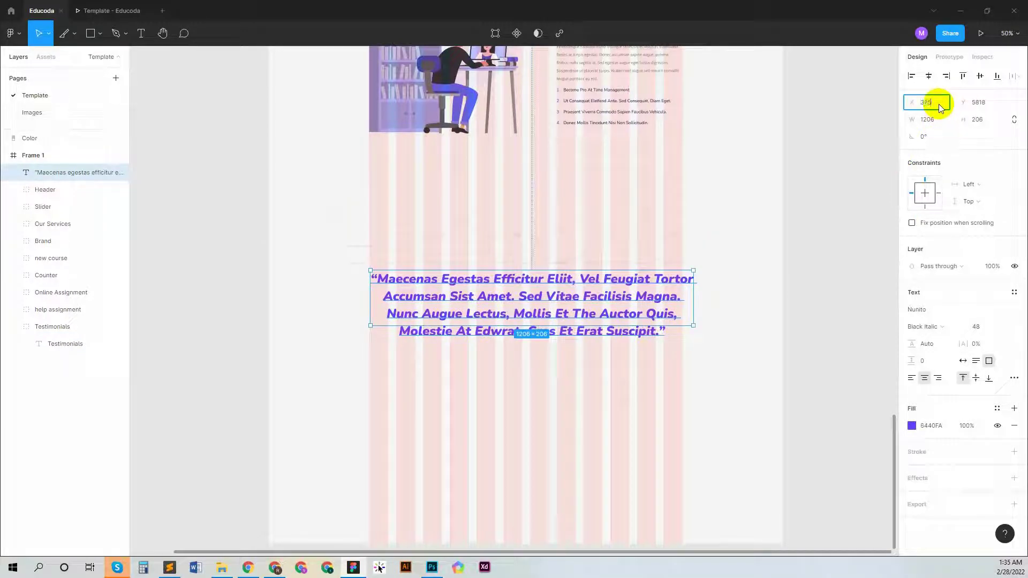
type("375")
key("Return")
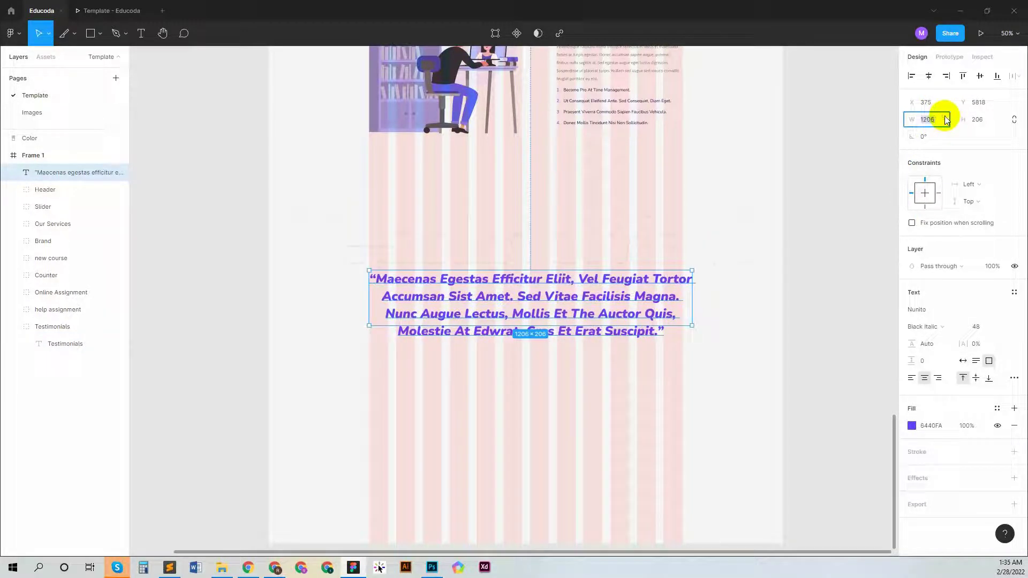
left_click(945, 120)
type("1170")
key("Return")
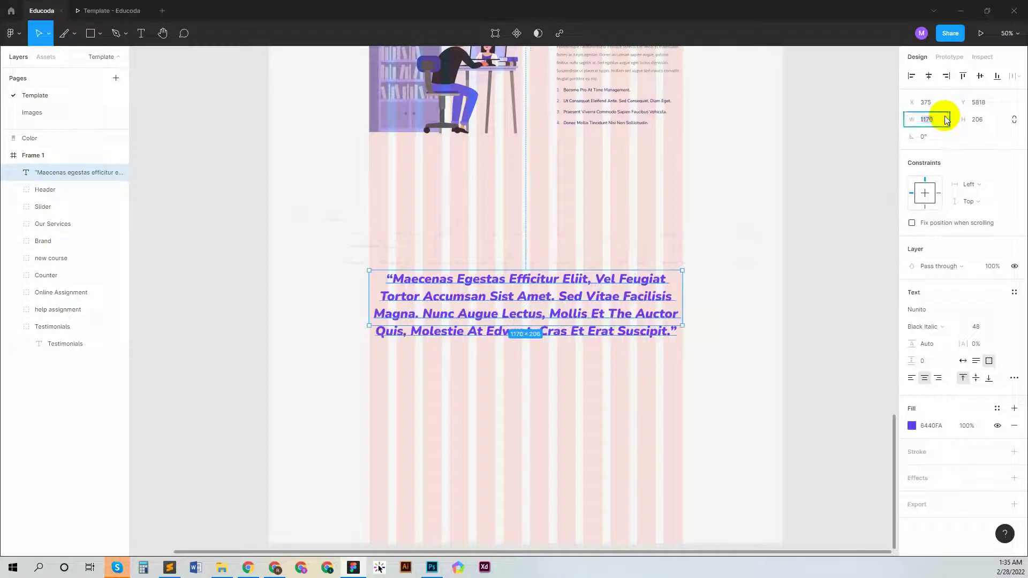
Narrow the quote text box to a width of 970 in steps of 10.
key("shift+Down")
key("shift+Down")
key("shift+Down")
key("shift+Down")
key("shift+Down")
key("shift+Down")
key("shift+Down")
key("shift+Down")
key("shift+Down")
key("shift+Down")
key("shift+Down")
key("shift+Down")
key("shift+Down")
key("shift+Down")
key("shift+Down")
key("shift+Down")
key("shift+Down")
key("shift+Down")
key("shift+Down")
key("shift+Down")
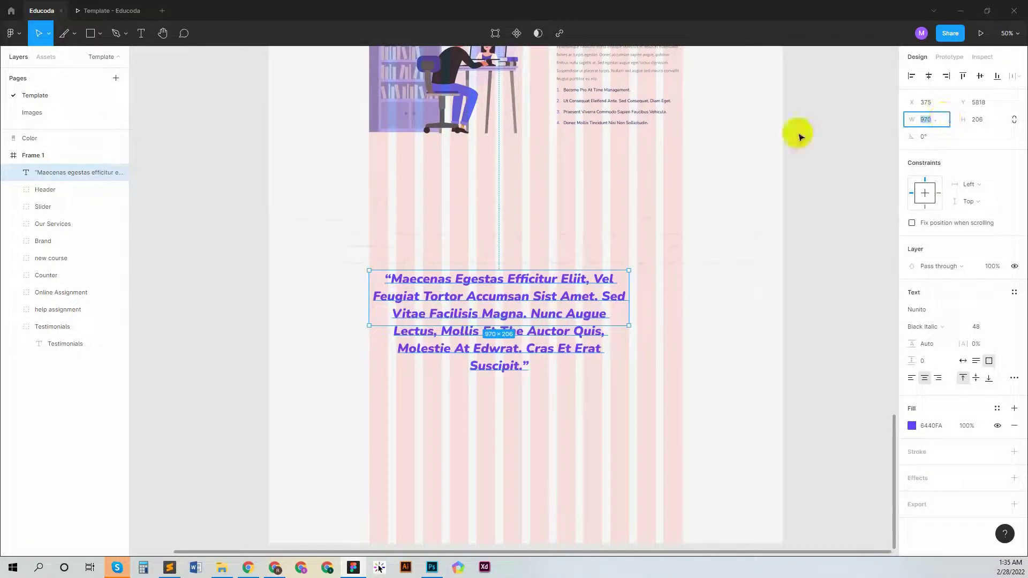
Nudge the quote text box rightwards to X 475 so it is centred on the column grid.
left_click(381, 355)
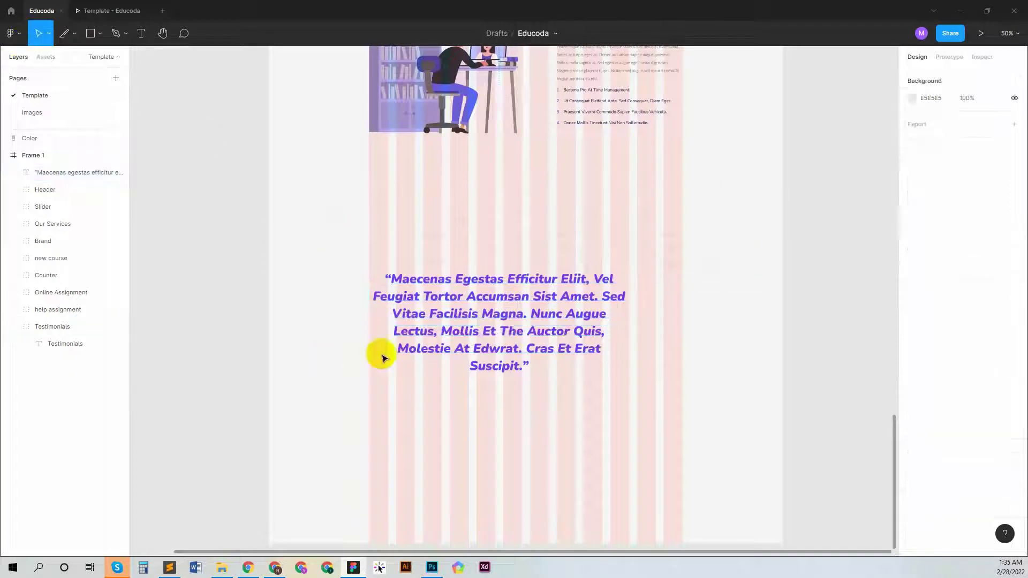
left_click(528, 345)
key("shift+Right")
key("shift+Right")
key("shift+Right")
key("shift+Right")
key("shift+Right")
key("shift+Right")
key("shift+Right")
key("shift+Right")
key("shift+Right")
key("shift+Right")
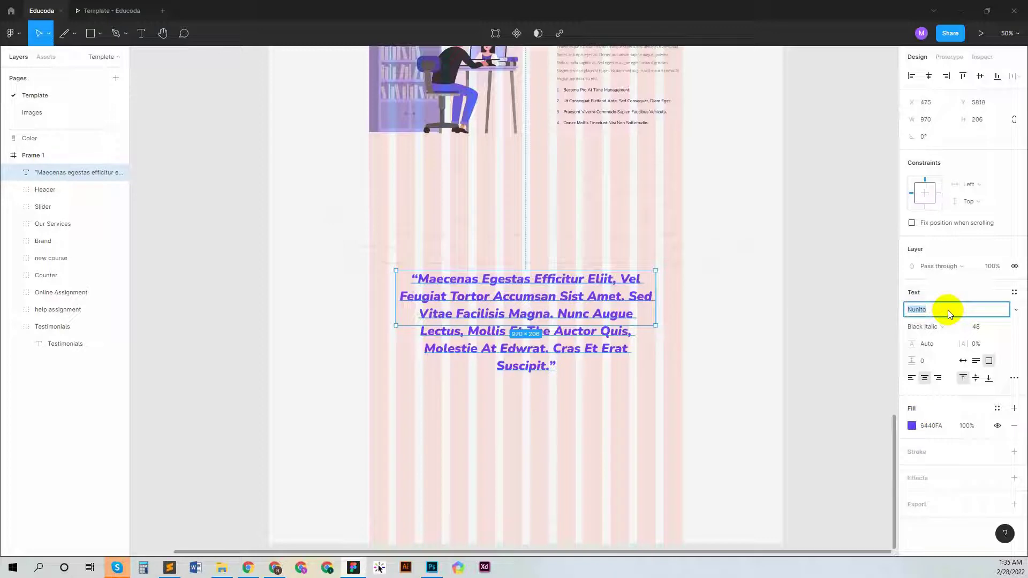
Set the quote's font to Open Sans Regular and its fill to the dark navy document colour 1A064E.
type("Open Sans")
key("Return")
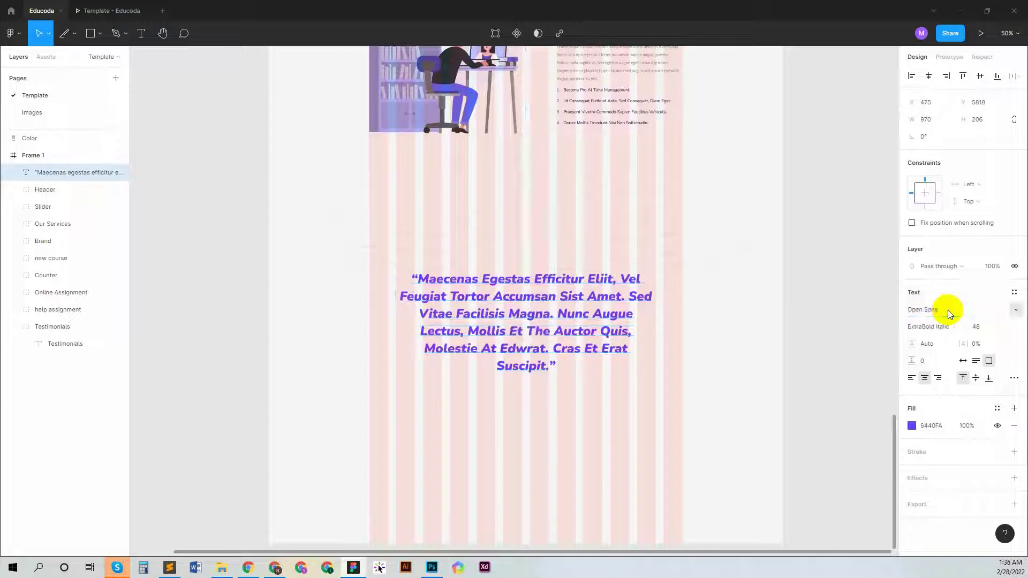
left_click(958, 327)
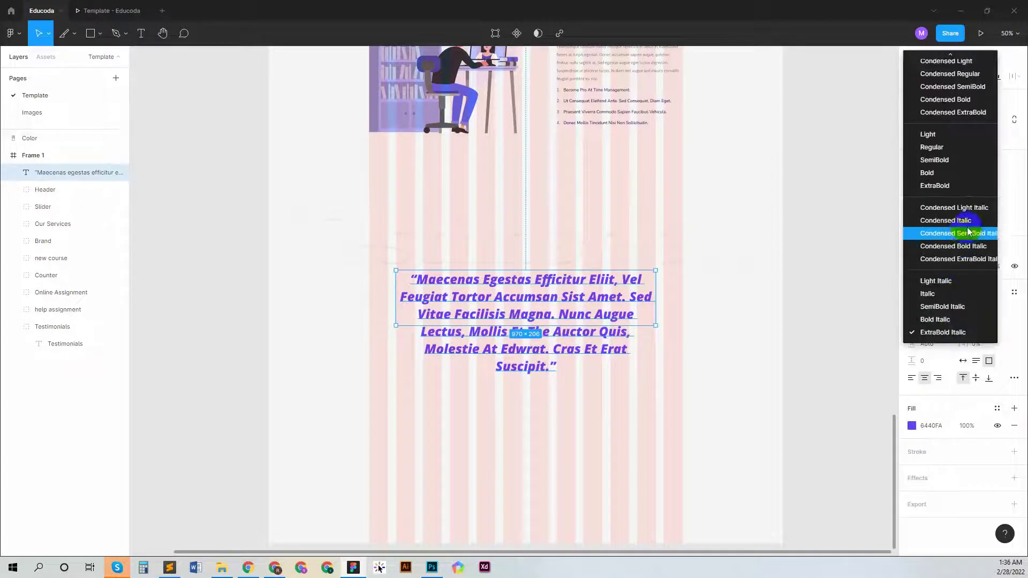
left_click(940, 147)
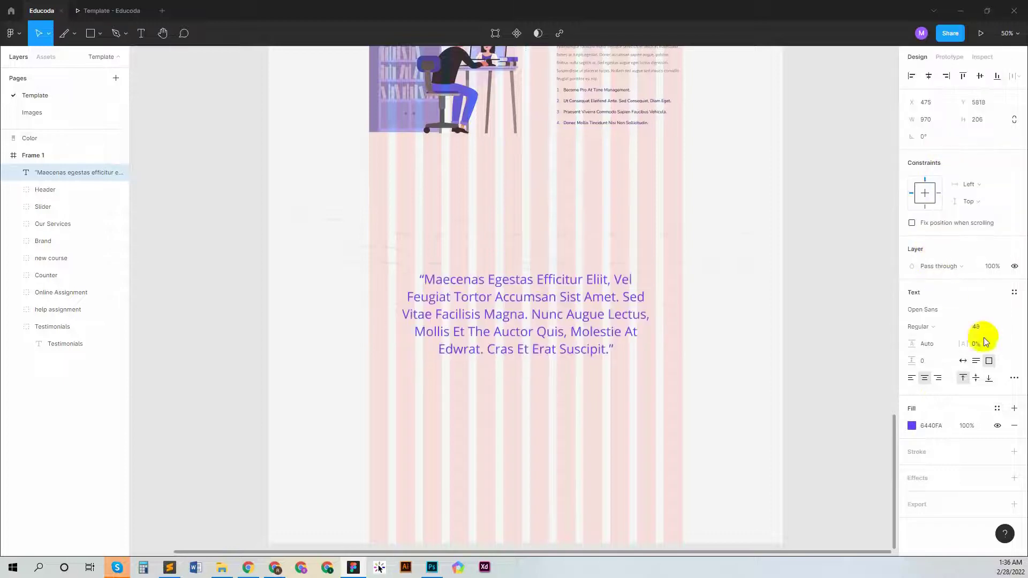
left_click(912, 426)
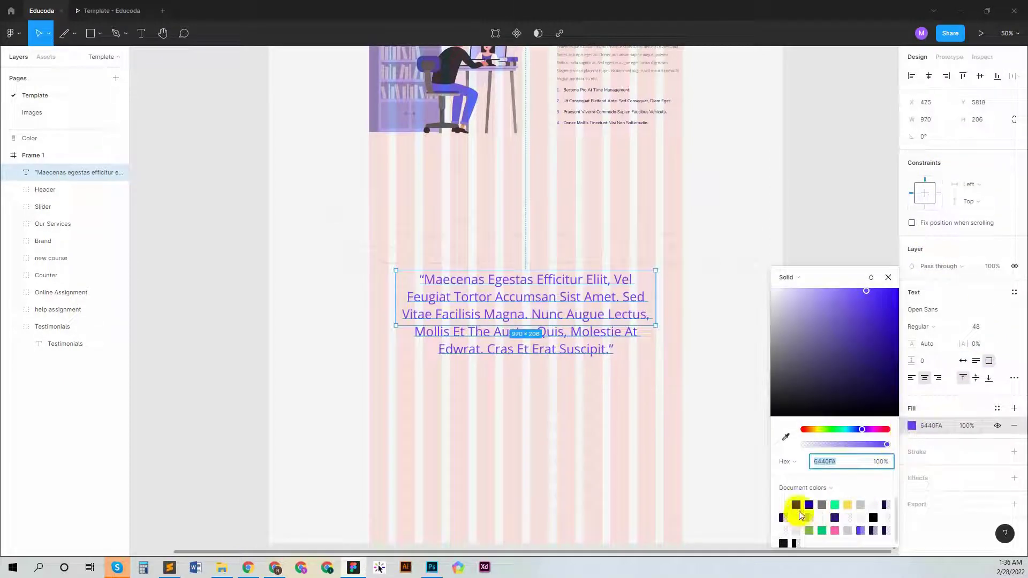
left_click(798, 505)
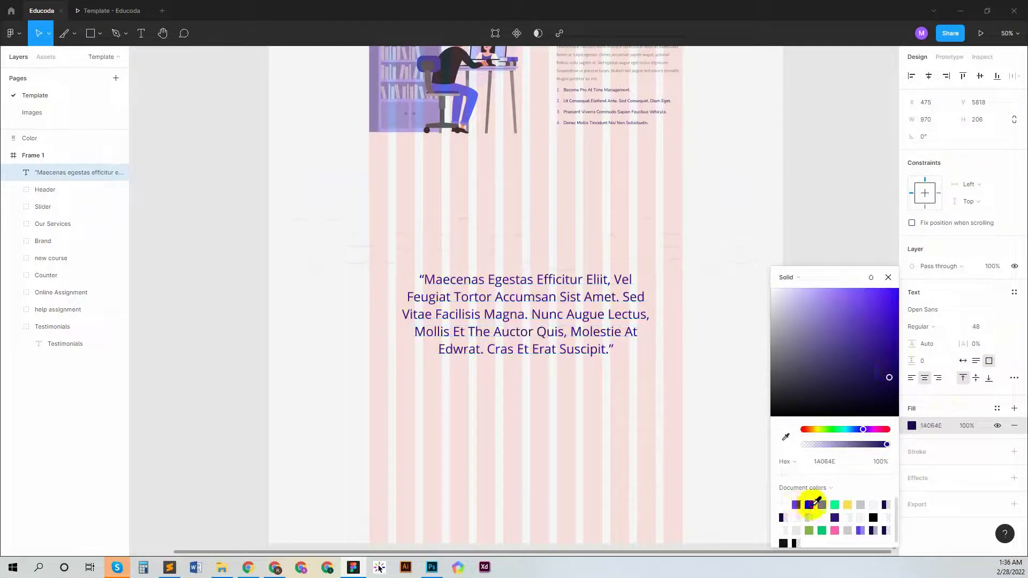
left_click(888, 278)
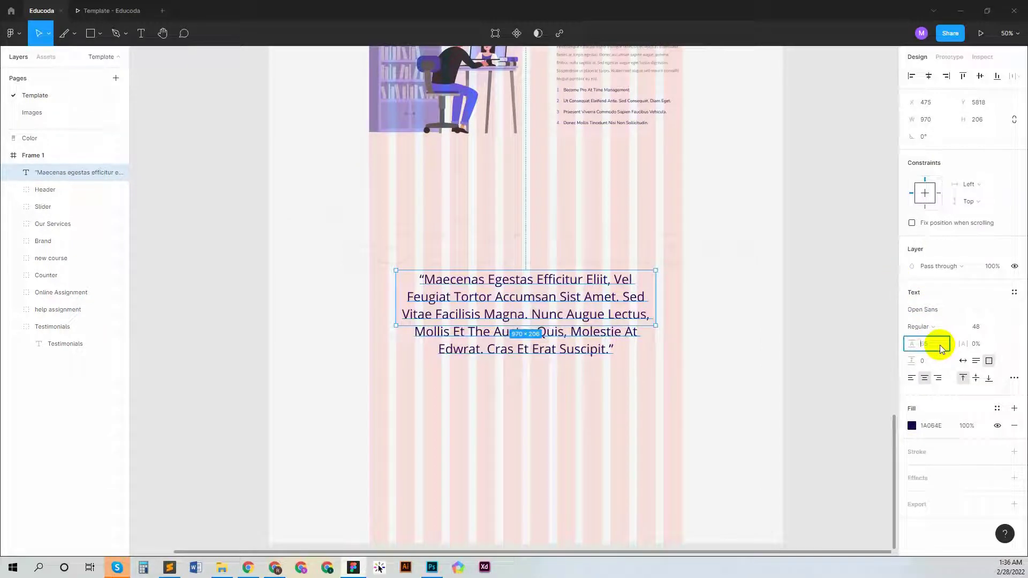
Reduce the quote's font size to 36 and further down to 32.
left_click(1003, 328)
left_click(1003, 315)
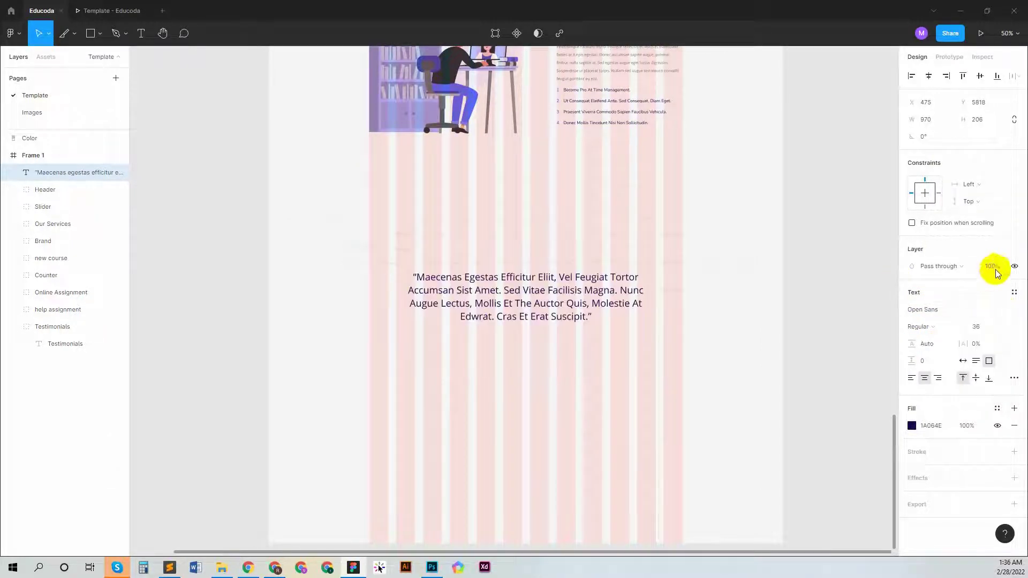
left_click(978, 328)
key("Down")
key("Down")
key("Down")
key("Down")
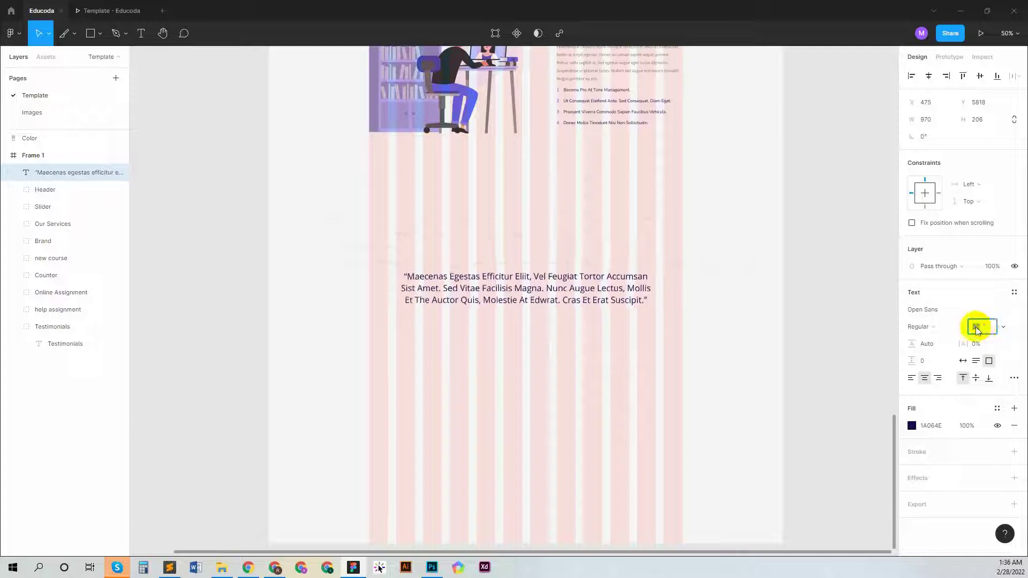
Set the line height of the quote text to 52.
type("5")
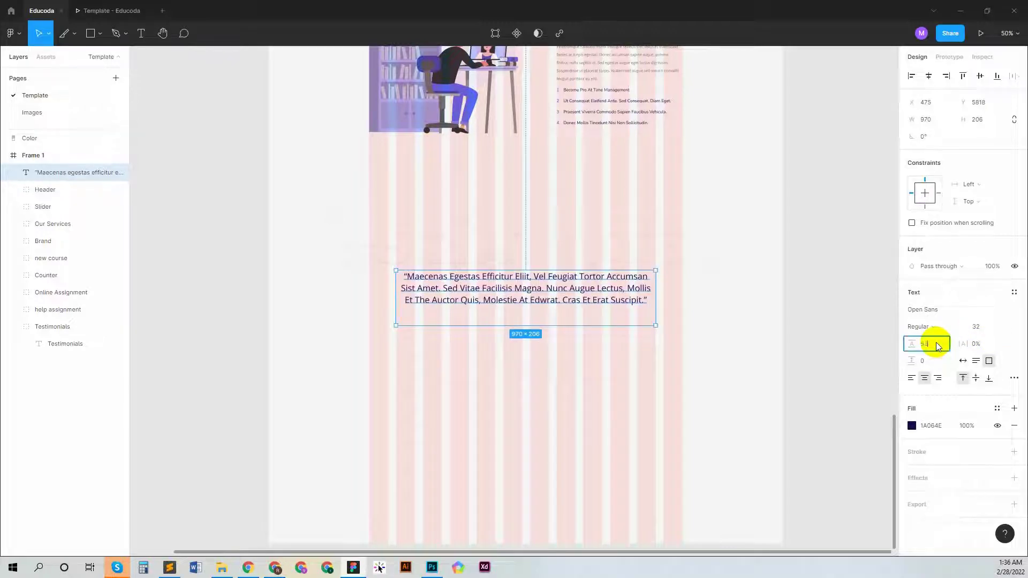
type("2")
key("Return")
Increase the testimonial quote's font size to 48.
key("shift+0")
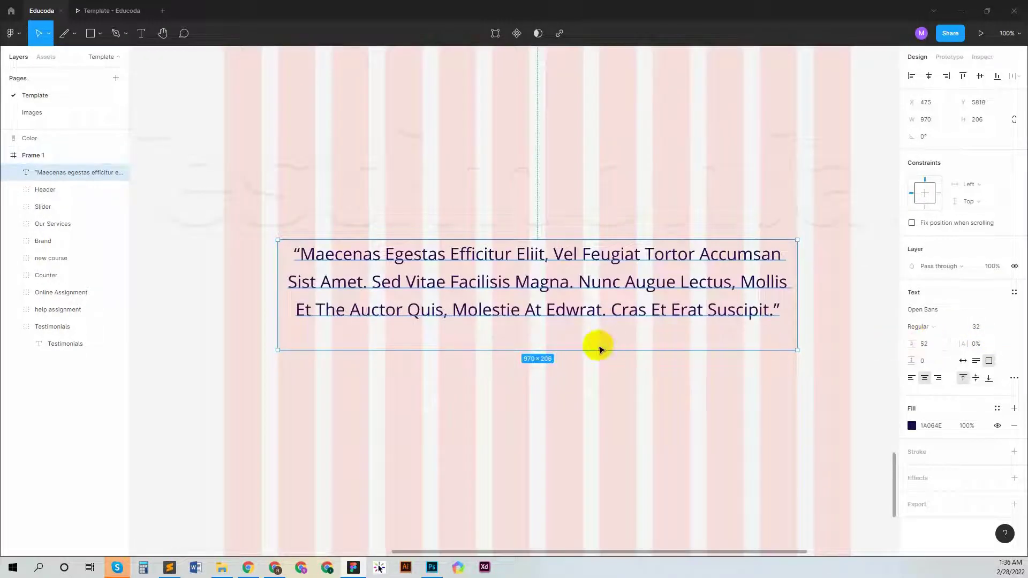
key("Up")
key("Up")
key("Up")
key("Up")
key("Up")
key("Up")
key("Up")
key("Up")
key("Up")
key("Up")
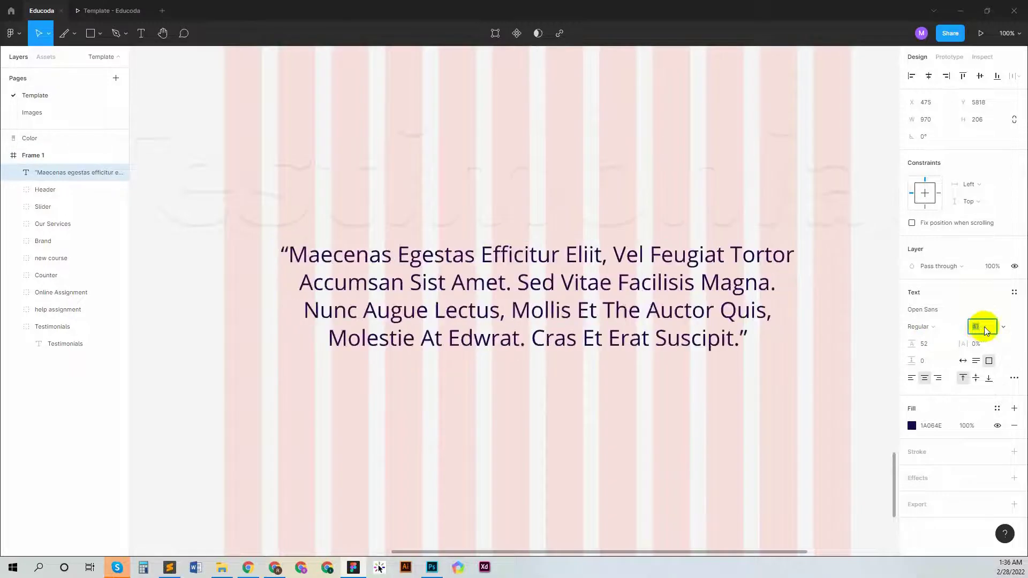
key("Up")
key("Up")
key("Up")
key("Up")
key("Up")
key("Up")
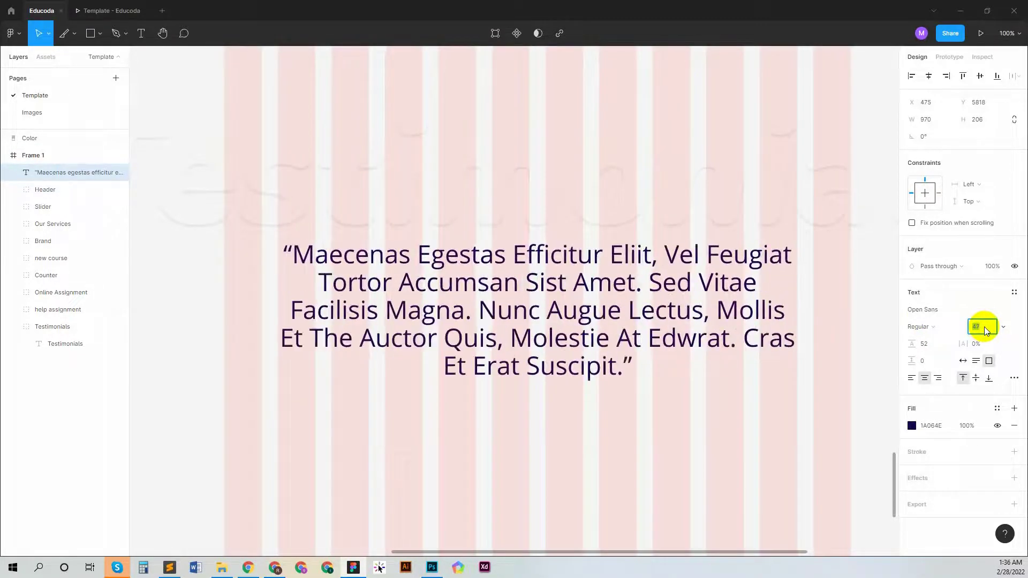
Increase the quote's line height to 82.
left_click(932, 344)
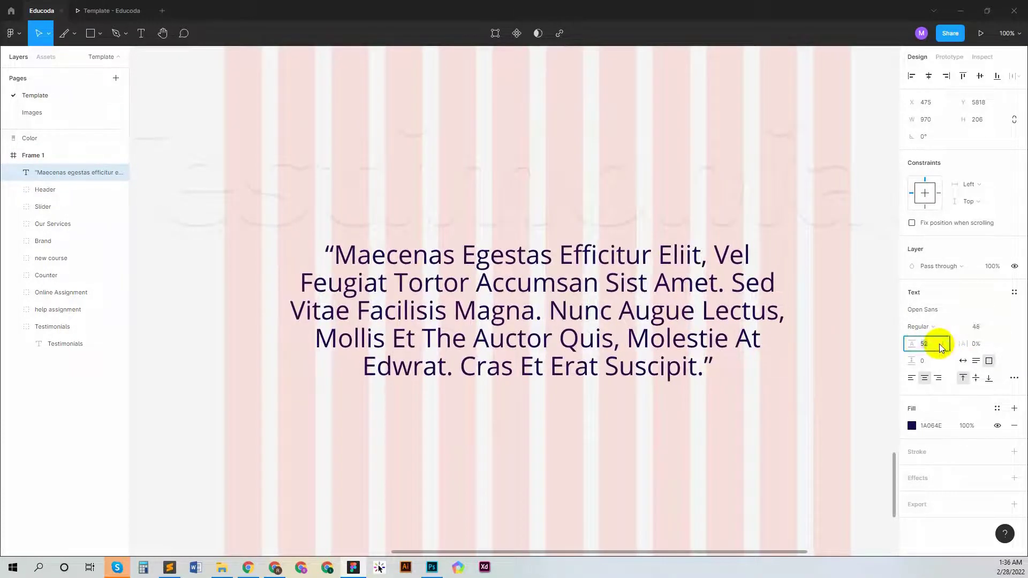
key("shift+Up")
key("shift+Up")
key("shift+Up")
key("shift+Up")
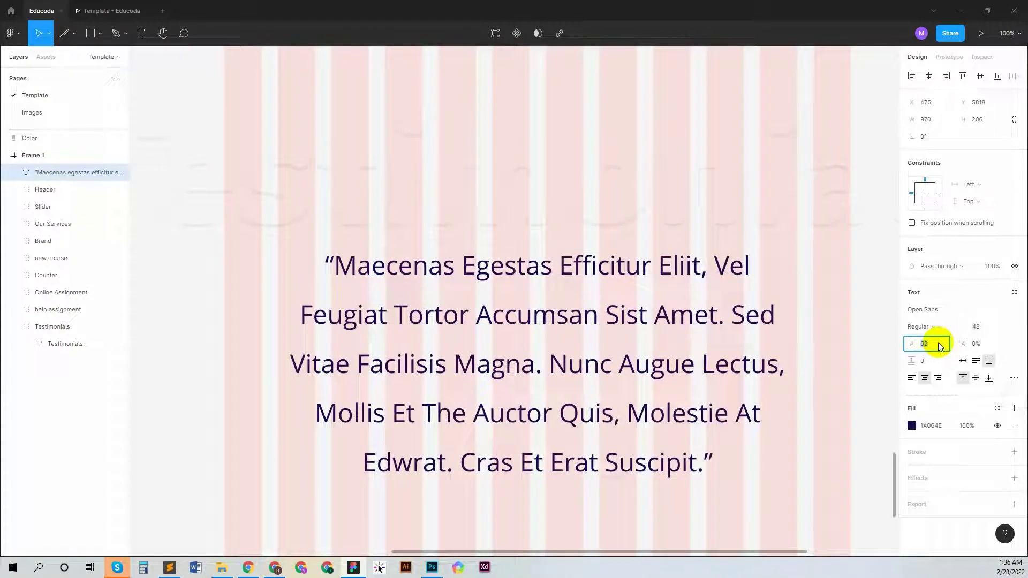
key("shift+Down")
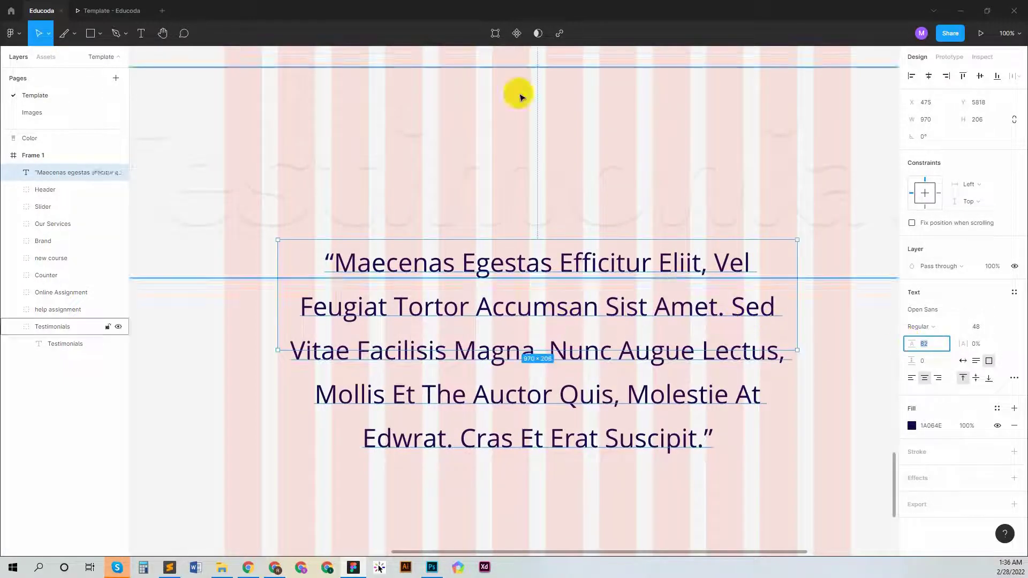
Set the Testimonials heading's font size to 72 and place it above the quote, flush with the column grid's right edge at X 1103.
left_click(185, 177)
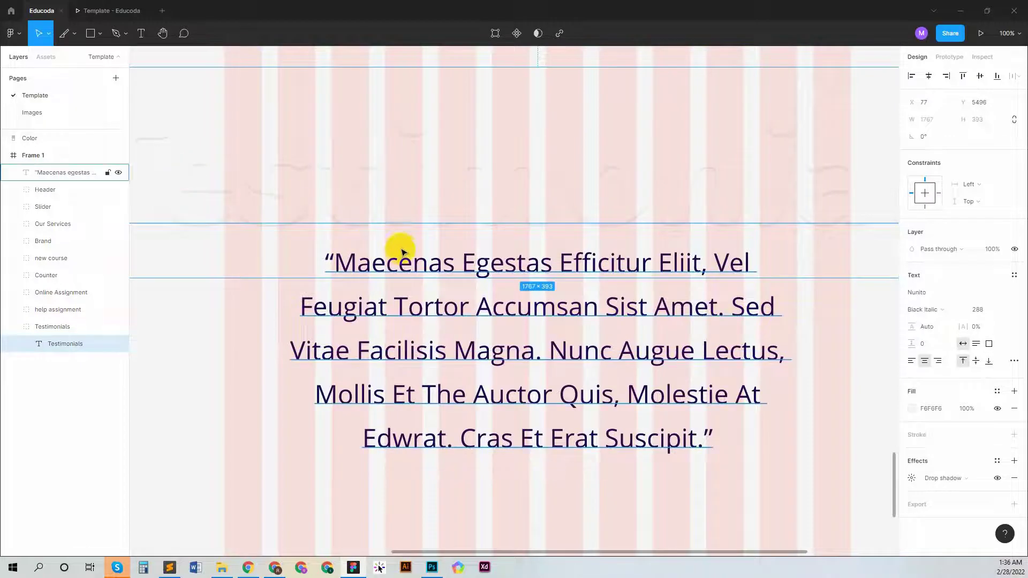
key("minus")
left_click(1002, 309)
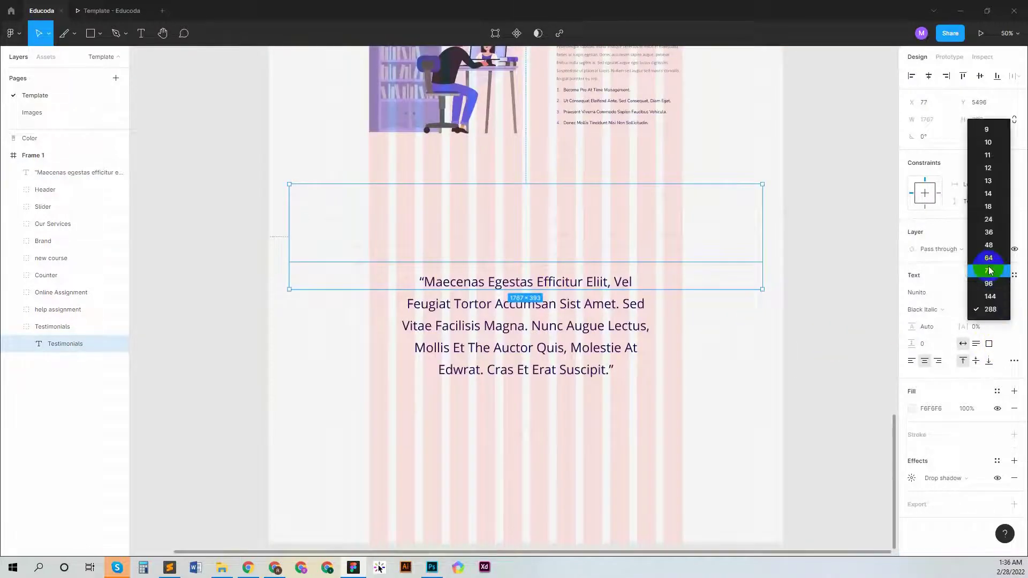
left_click(989, 271)
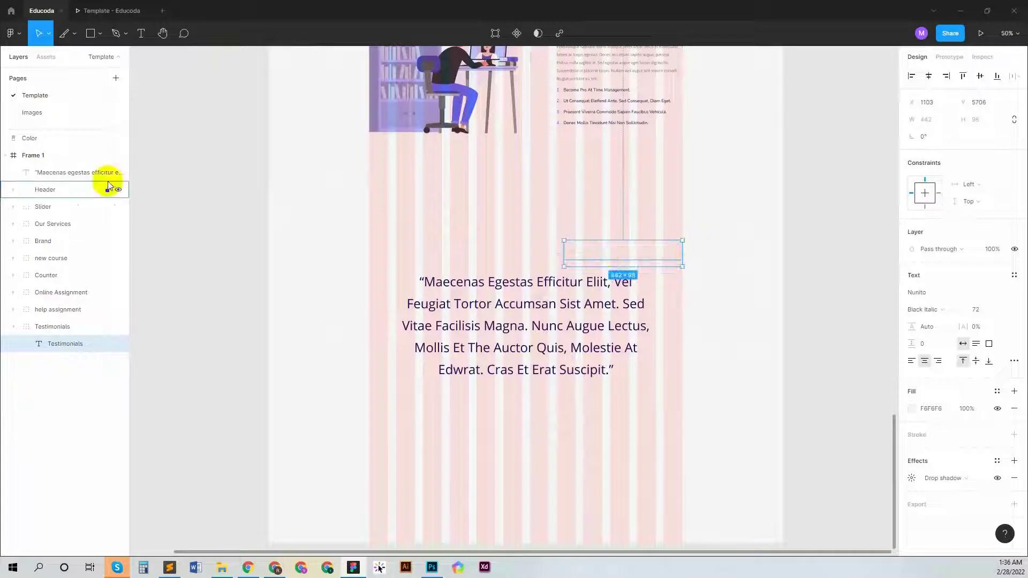
Hide Frame 1's column layout grid and check the Testimonials section in the prototype preview.
left_click(102, 156)
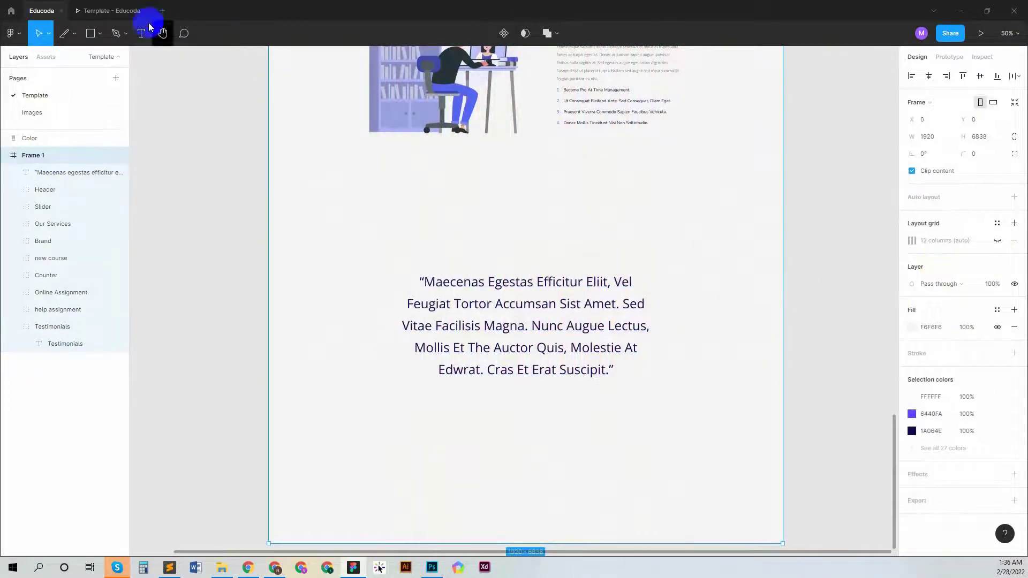
left_click(128, 11)
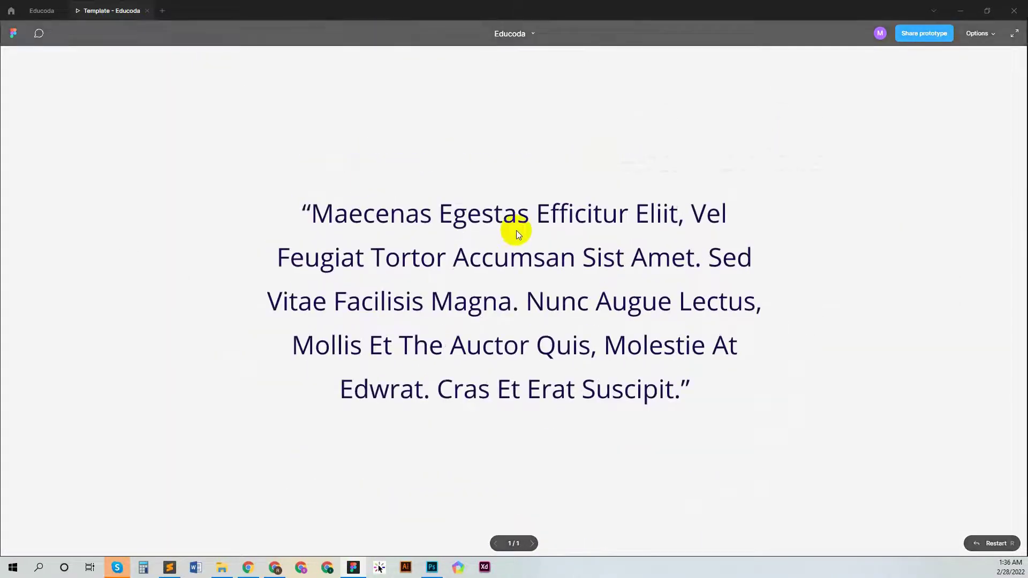
left_click(43, 13)
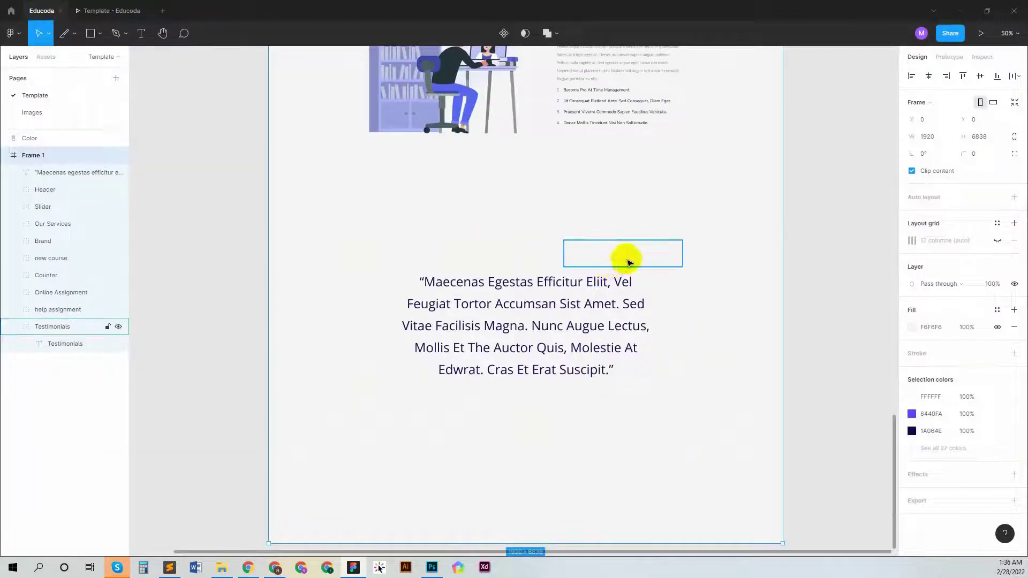
Recolour the Testimonials heading with the purple document colour 6440FA.
left_click(625, 259)
left_click(912, 423)
left_click(808, 505)
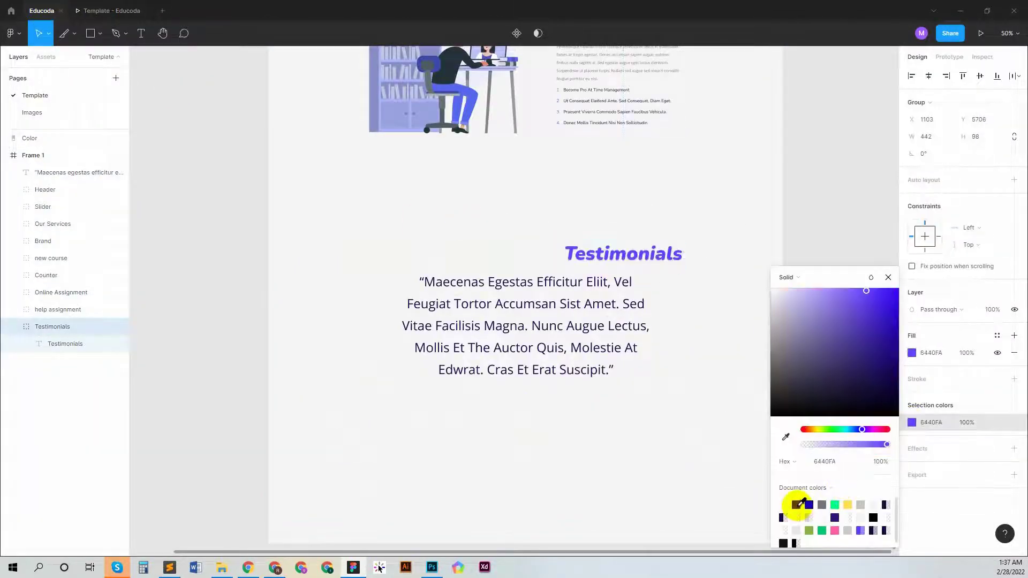
left_click(889, 278)
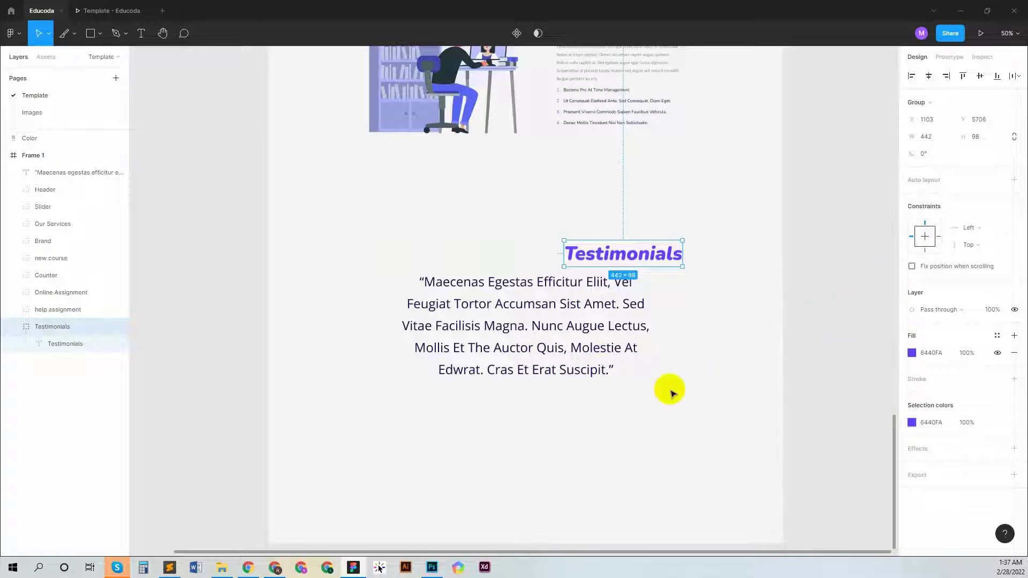
left_click(660, 389)
Increase the quote text box's height to 396 and check the section in the prototype preview.
scroll(655, 384, "down", 3)
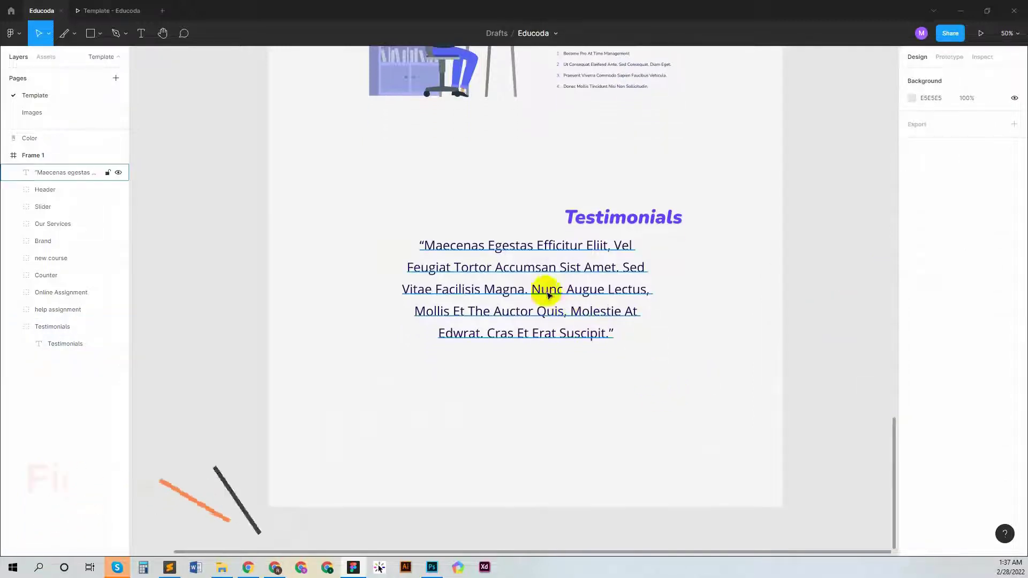
left_click(541, 289)
left_click(978, 119)
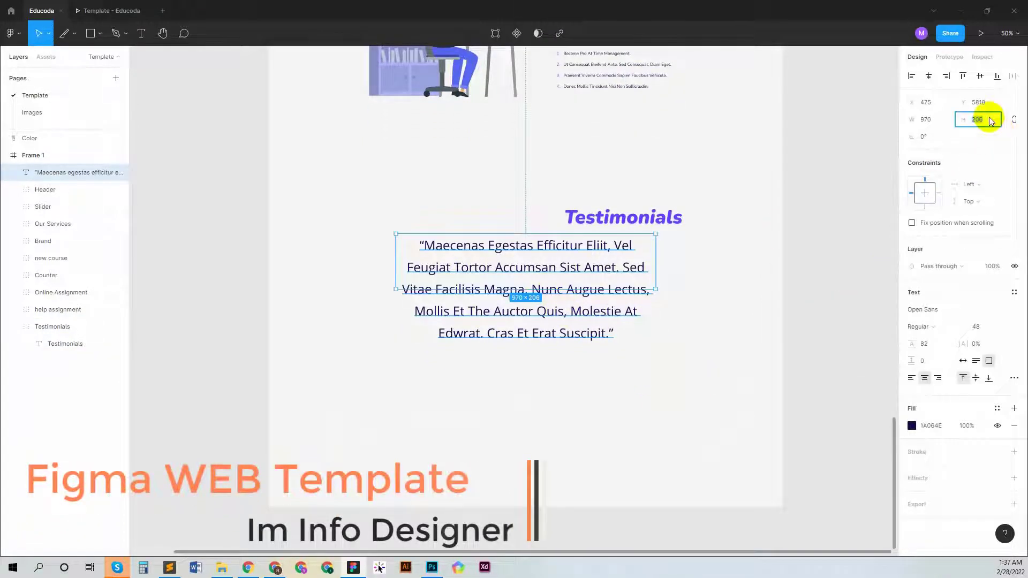
type("226")
key("Return")
key("shift+Up")
key("shift+Up")
key("shift+Up")
key("shift+Up")
key("shift+Up")
key("shift+Up")
key("shift+Up")
key("shift+Up")
key("shift+Up")
key("shift+Up")
key("shift+Up")
key("shift+Up")
key("shift+Up")
key("shift+Up")
key("shift+Up")
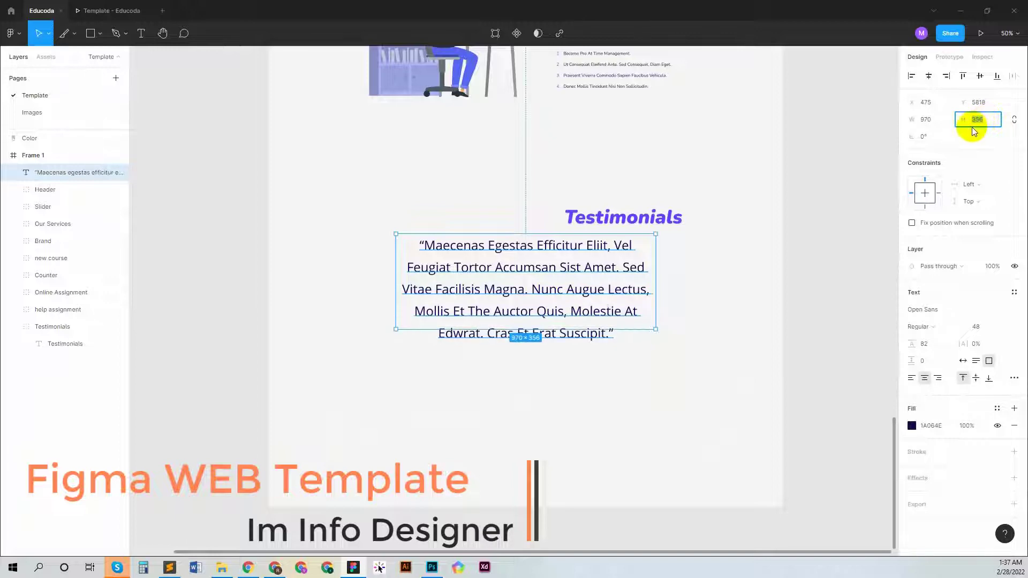
left_click(439, 201)
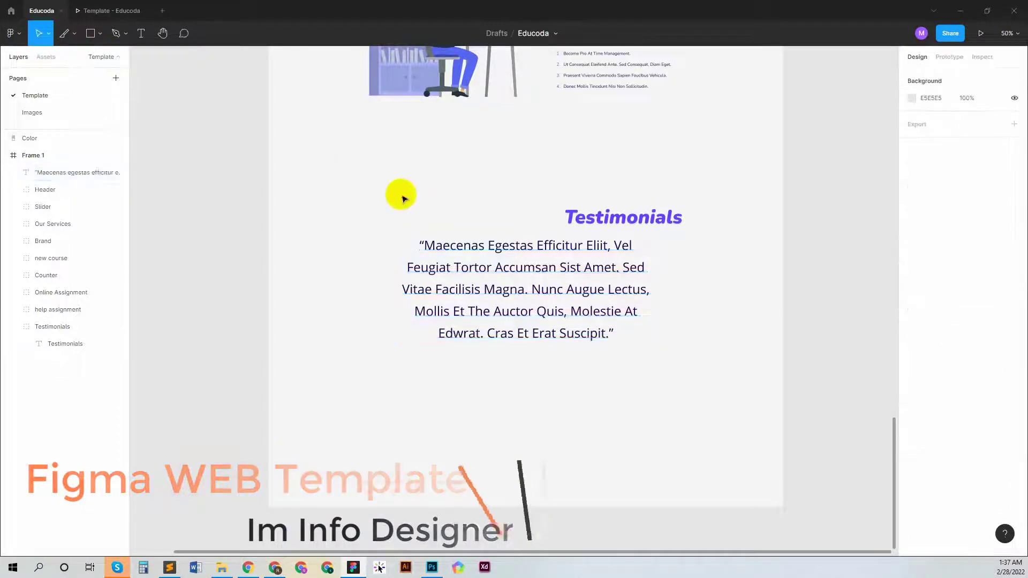
left_click(111, 9)
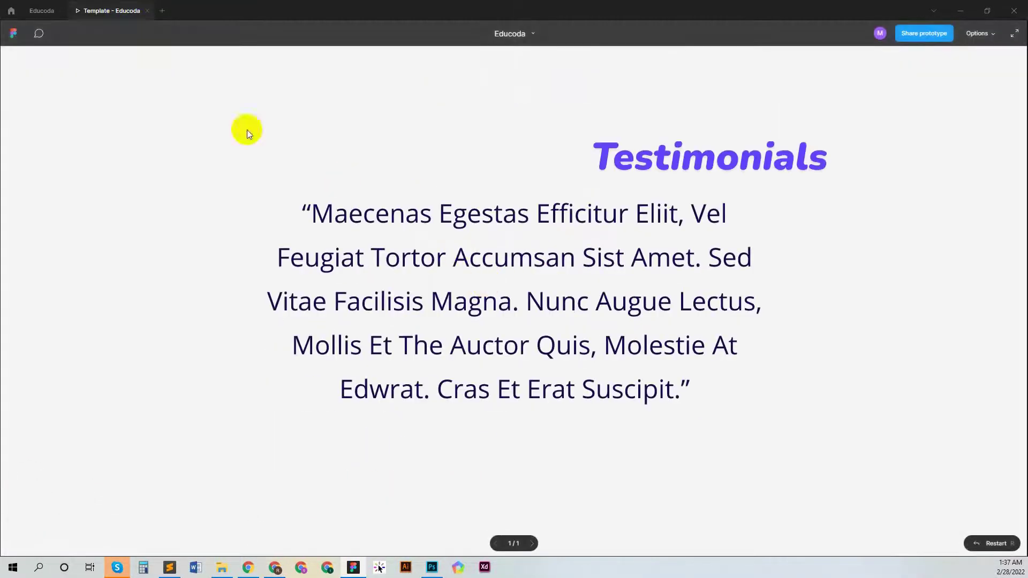
left_click(42, 8)
Set the quote's font size to 42 and its line height to 72.
left_click(544, 289)
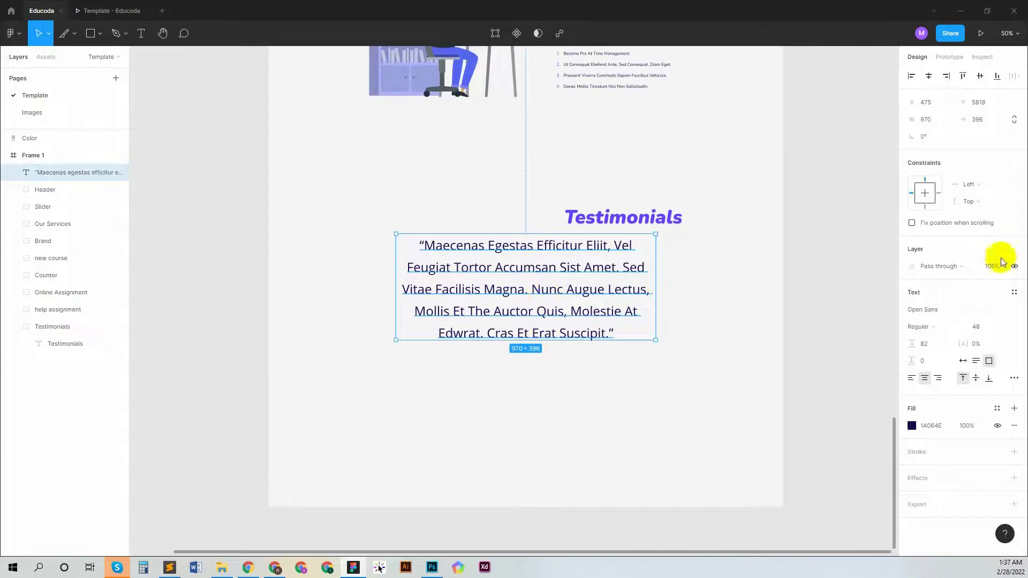
left_click(986, 328)
key("shift+Down")
key("shift+Down")
key("Up")
key("Up")
key("Up")
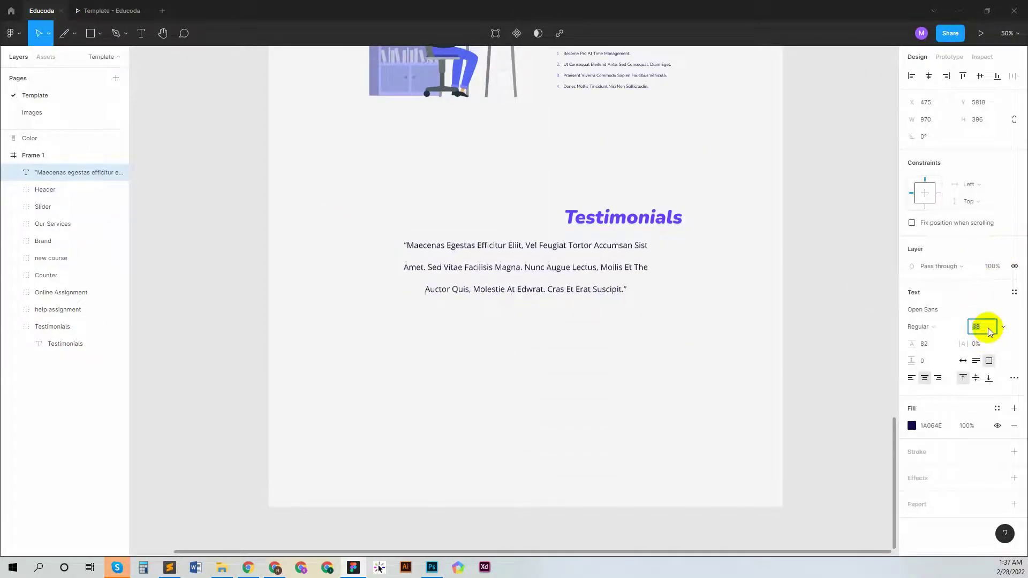
key("Up")
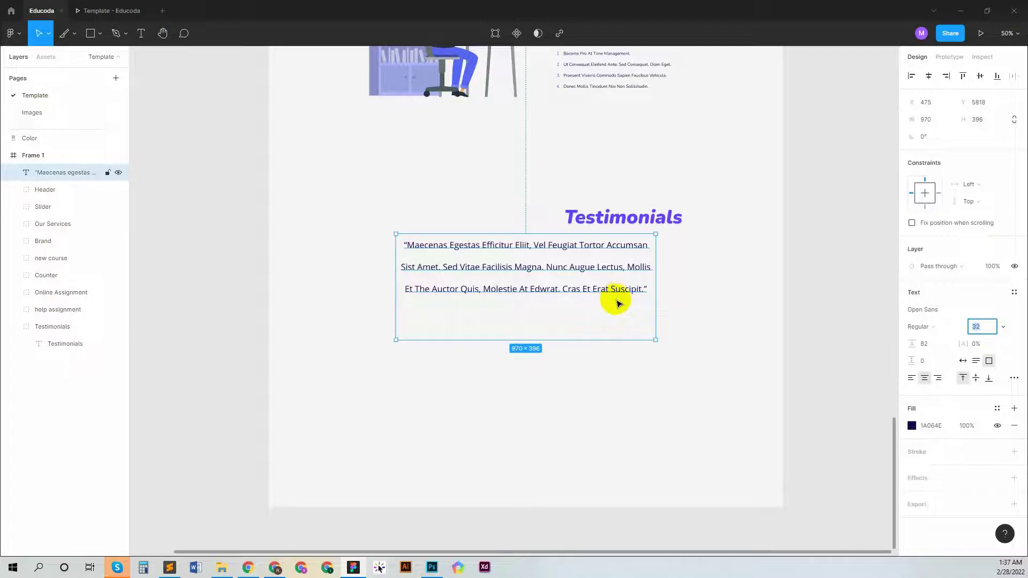
key("shift+Up")
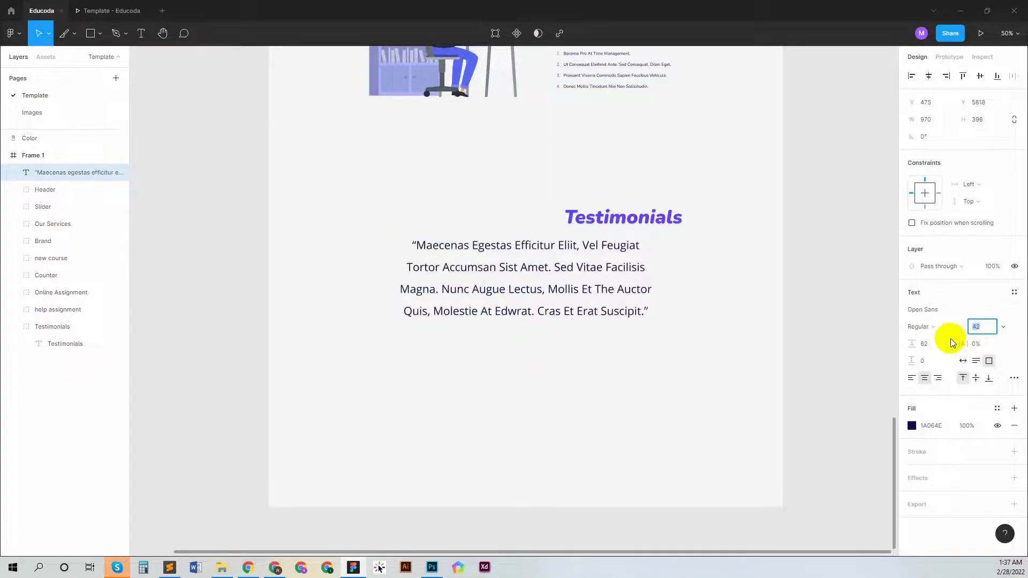
left_click(928, 344)
key("shift+Down")
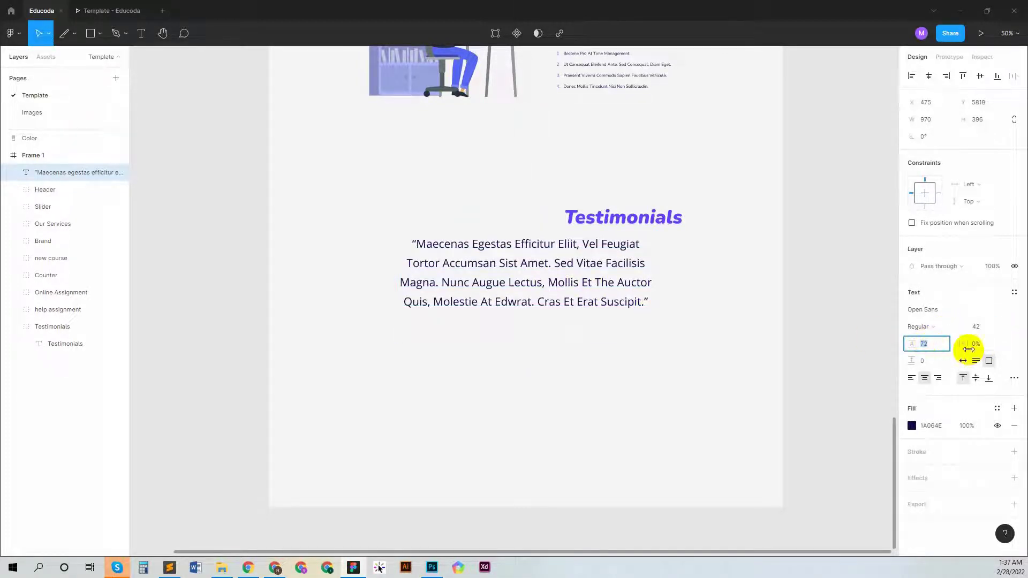
Delete the quote's last sentence, "Cras Et Erat Suscipit.", so the text ends with "Molestie At Edwrat." and the closing quotation mark.
double_click(539, 303)
left_click_drag(536, 301, 596, 302)
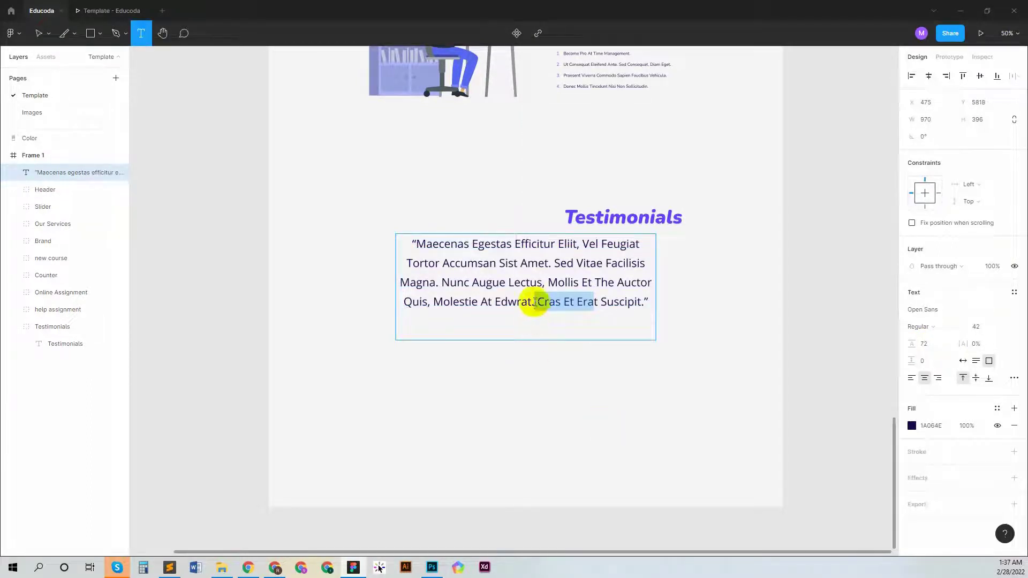
left_click_drag(534, 302, 674, 321)
key("BackSpace")
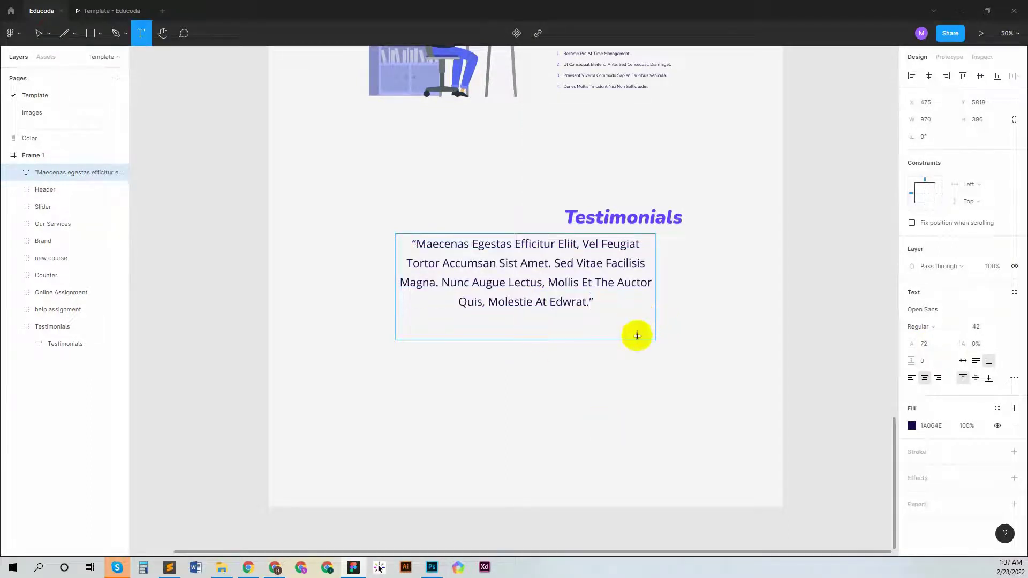
left_click(36, 33)
left_click(364, 190)
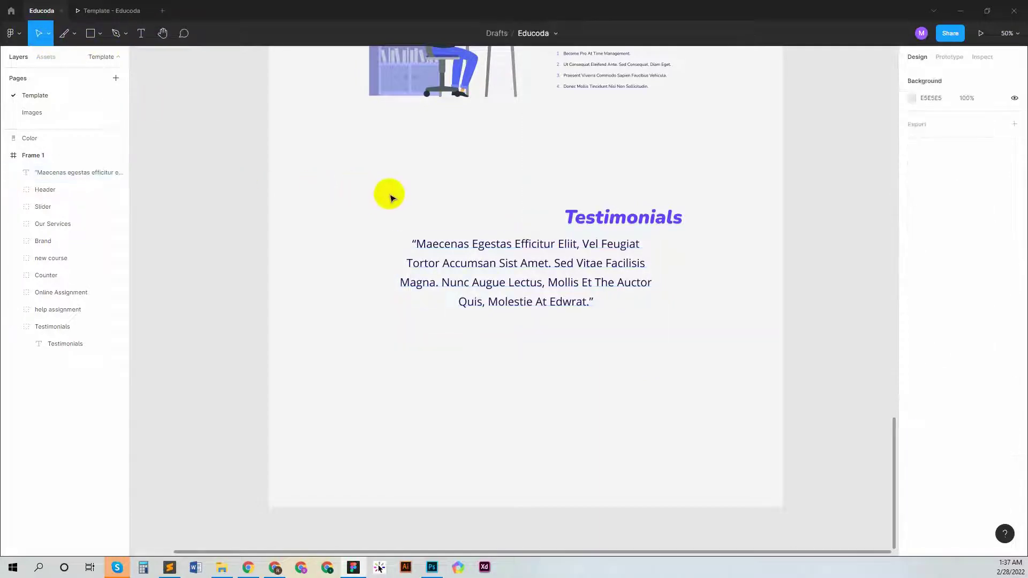
Copy the black faq speech-bubble icon from the Images page.
left_click(34, 113)
scroll(300, 199, "up", 3)
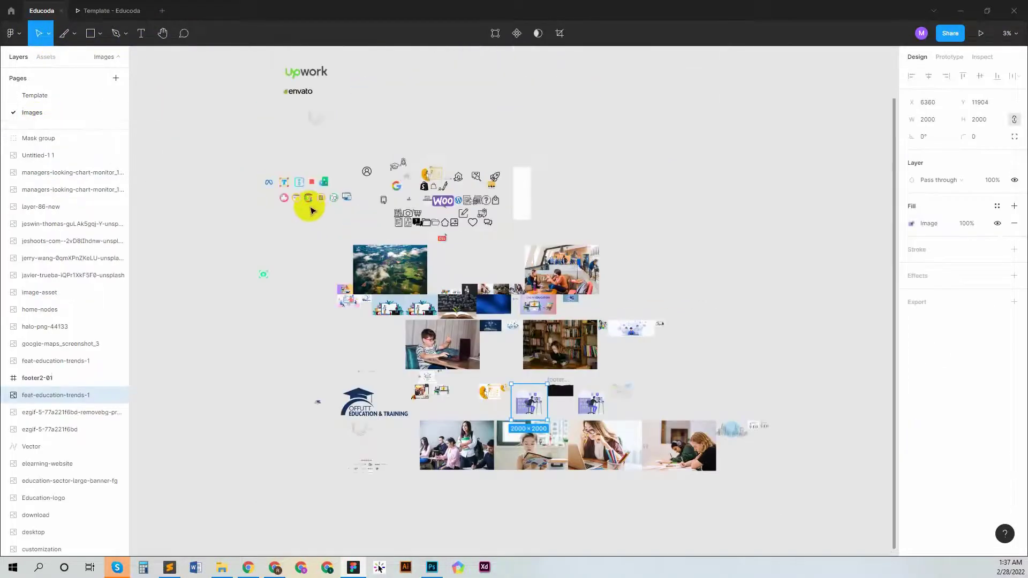
scroll(469, 235, "up", 5)
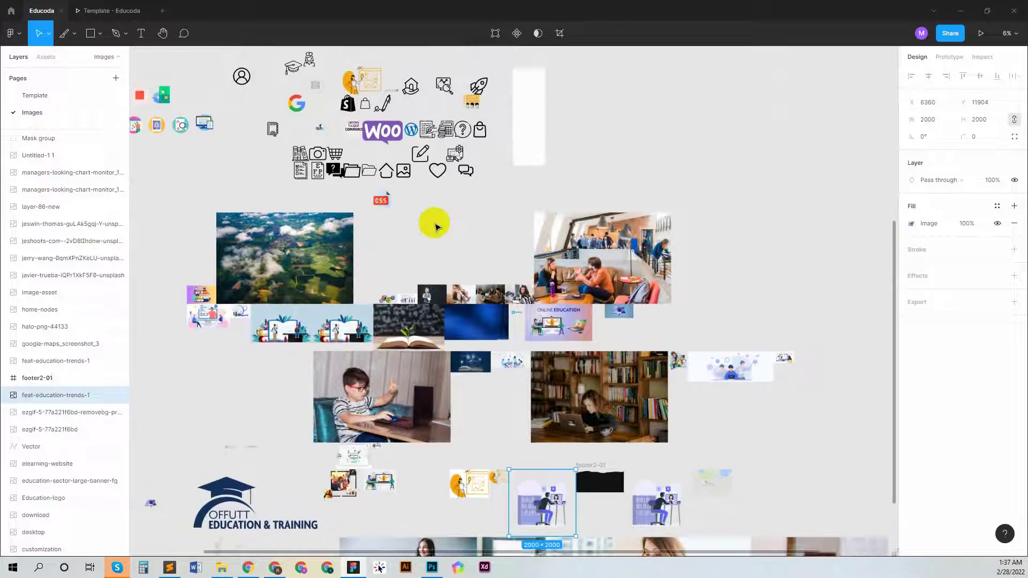
left_click(334, 201)
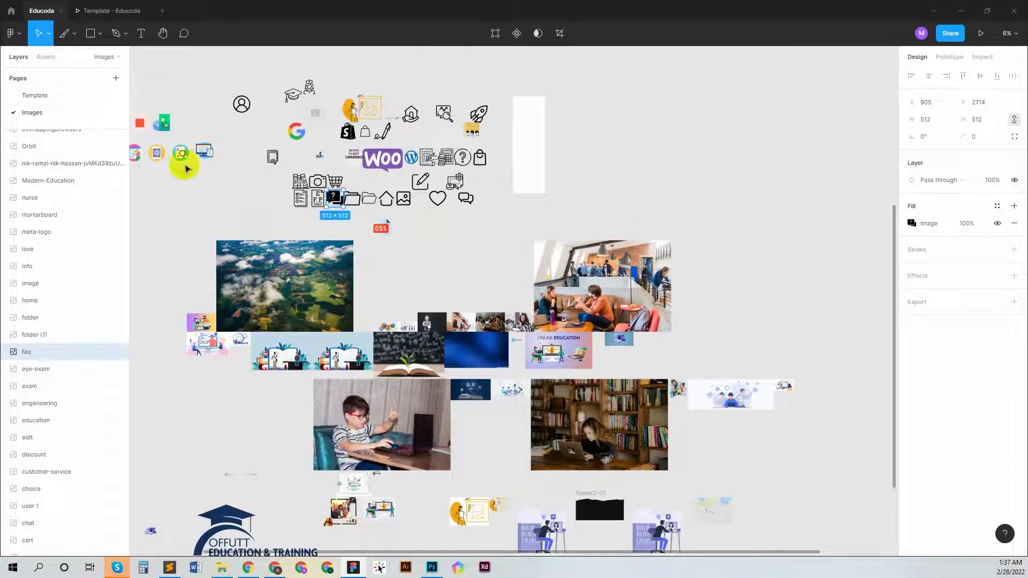
scroll(74, 200, "up", 3)
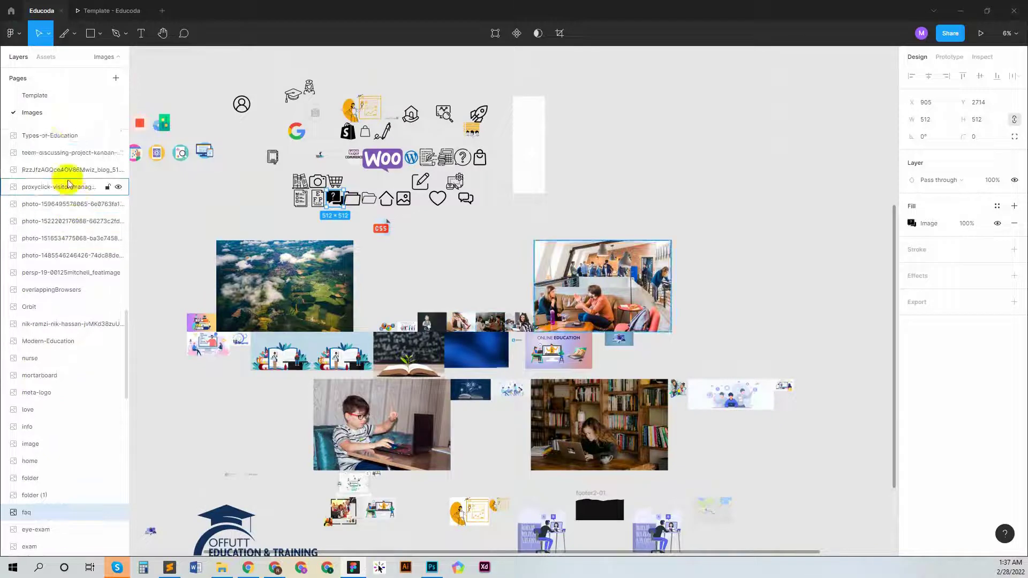
Paste the faq icon into the Template page, resize it to 70 × 70 and move it above the quote, level with the Testimonials heading.
left_click(35, 95)
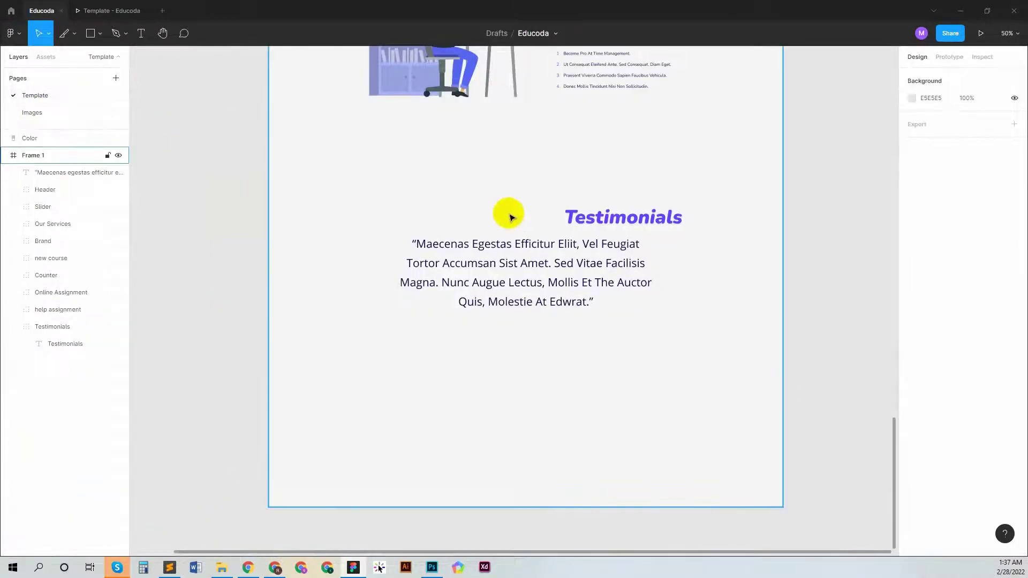
key("ctrl+v")
left_click(947, 120)
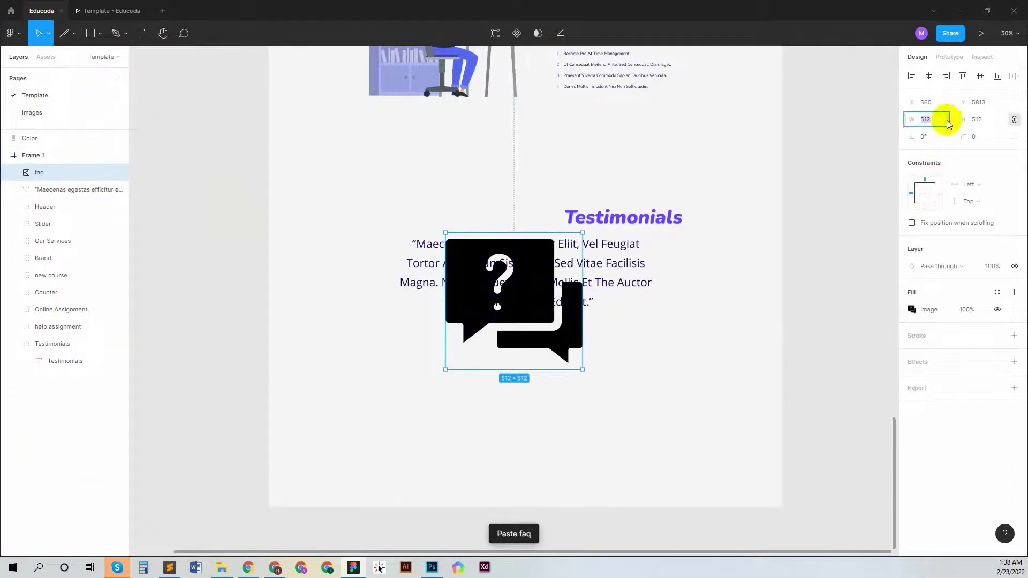
type("70")
key("Return")
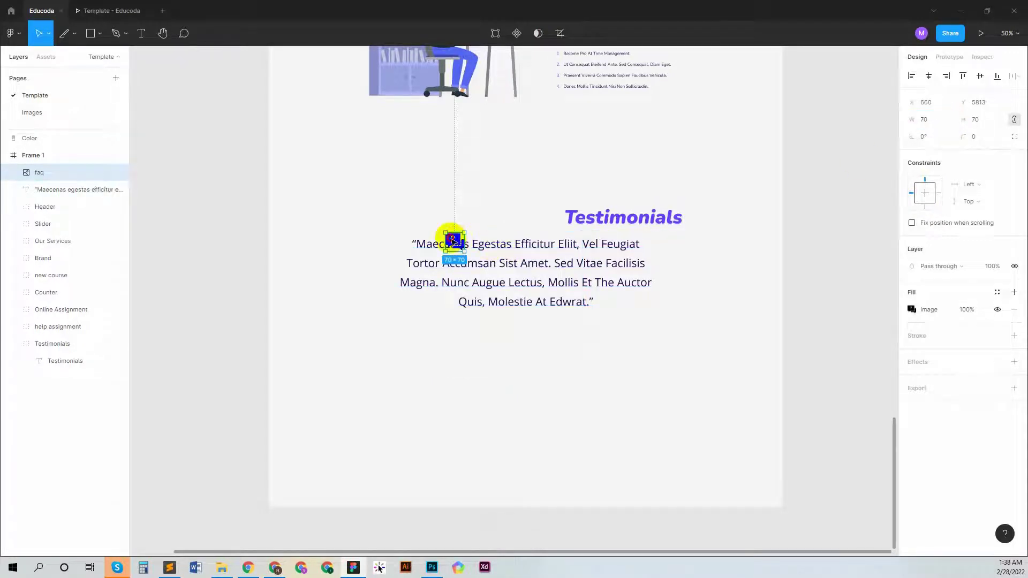
left_click_drag(453, 241, 492, 212)
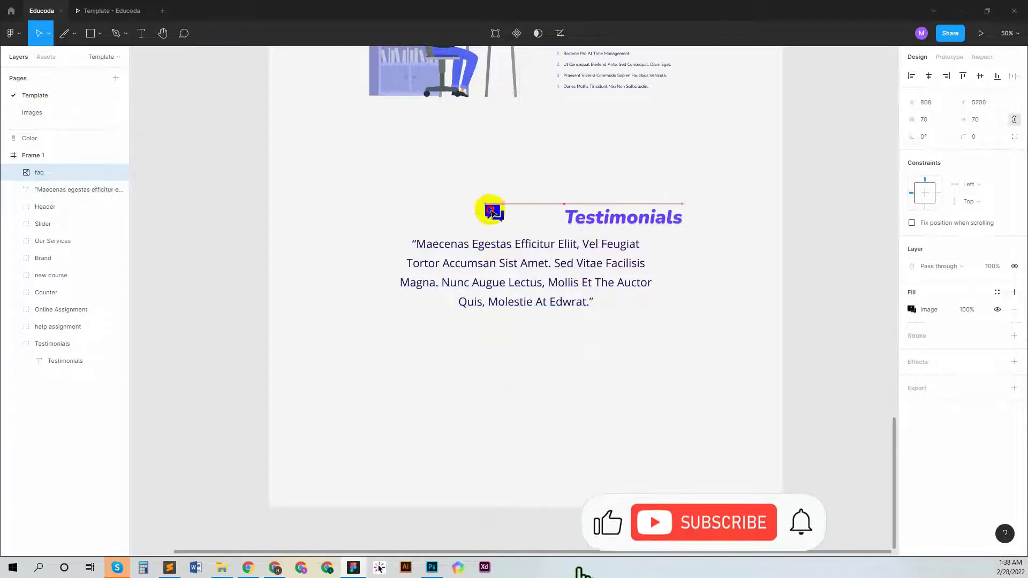
Resize the faq icon to 100 × 100 and centre it horizontally in the frame.
left_click(933, 123)
type("100")
key("Return")
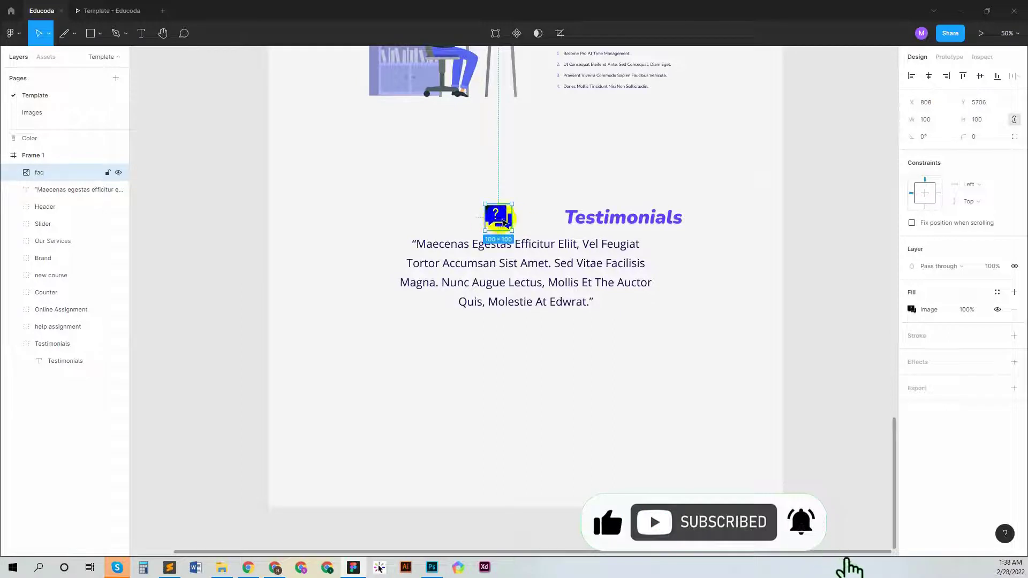
left_click_drag(500, 219, 511, 221)
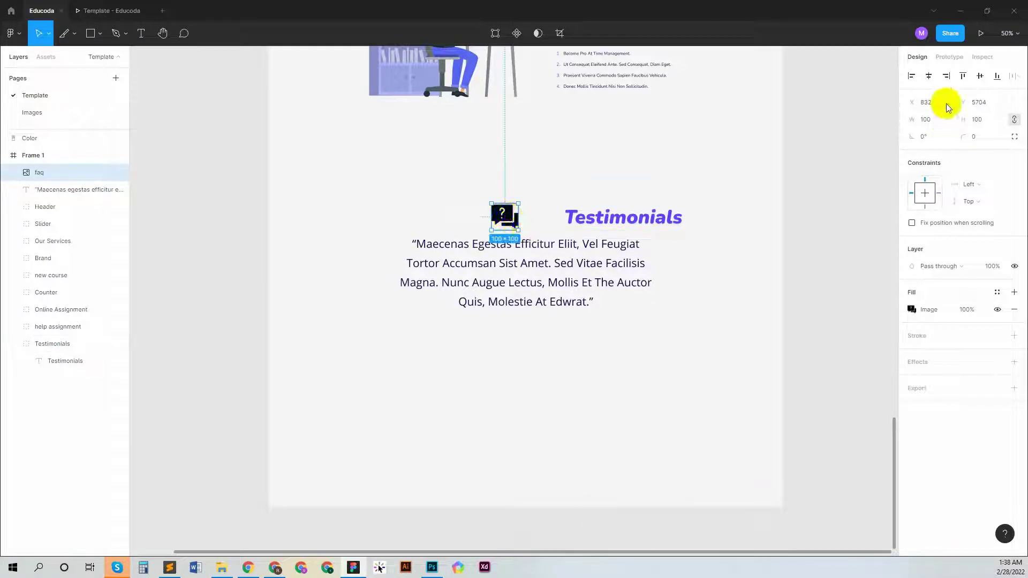
left_click(929, 76)
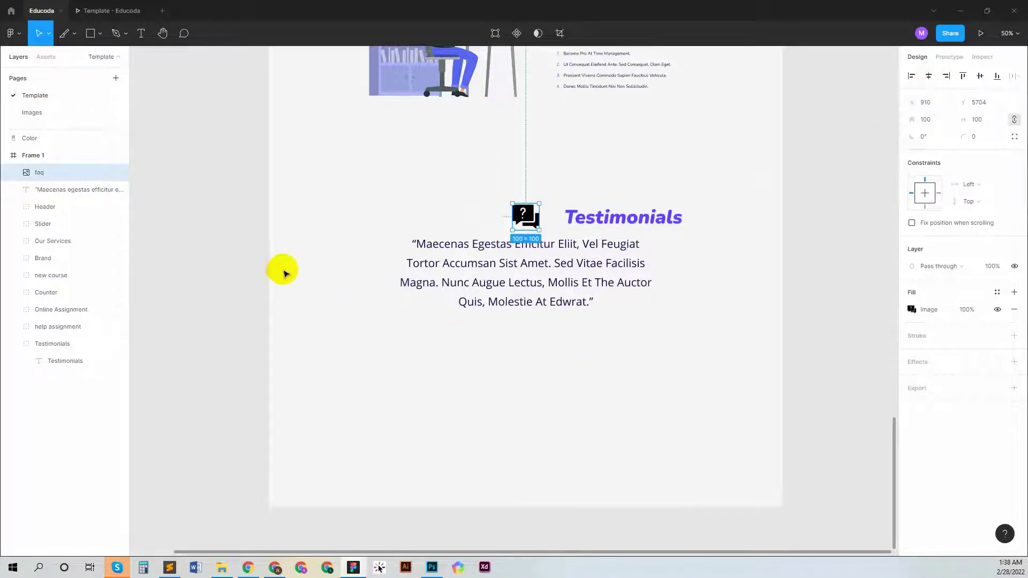
Place a grey rectangle above the start of the quote and size it to 24 × 50.
left_click(95, 38)
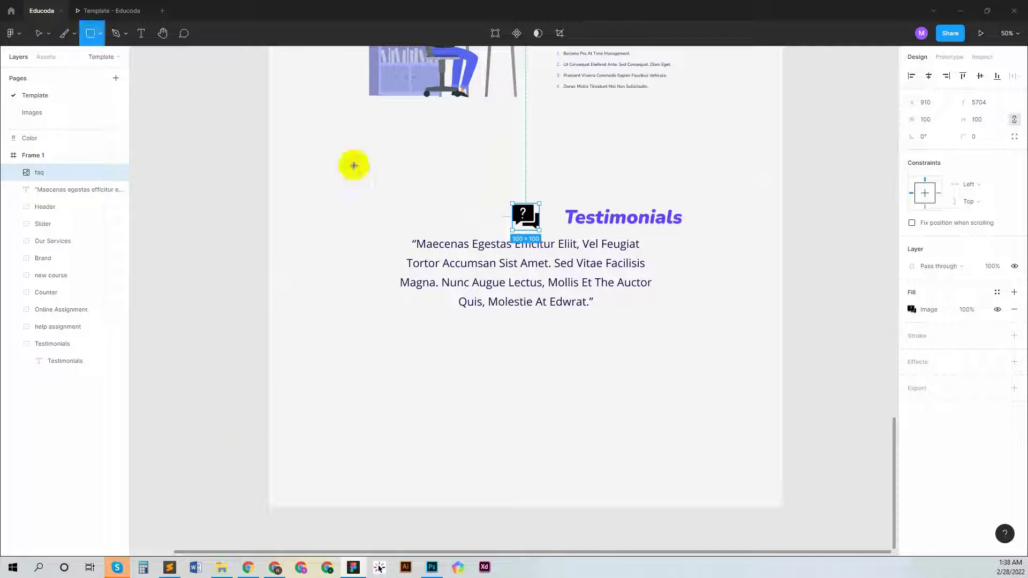
left_click(385, 179)
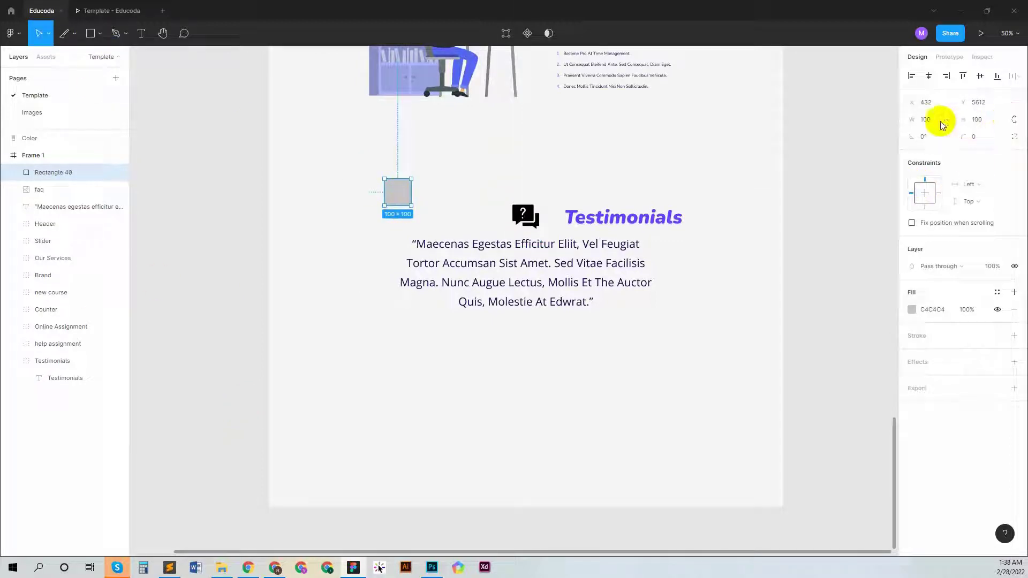
left_click(1015, 119)
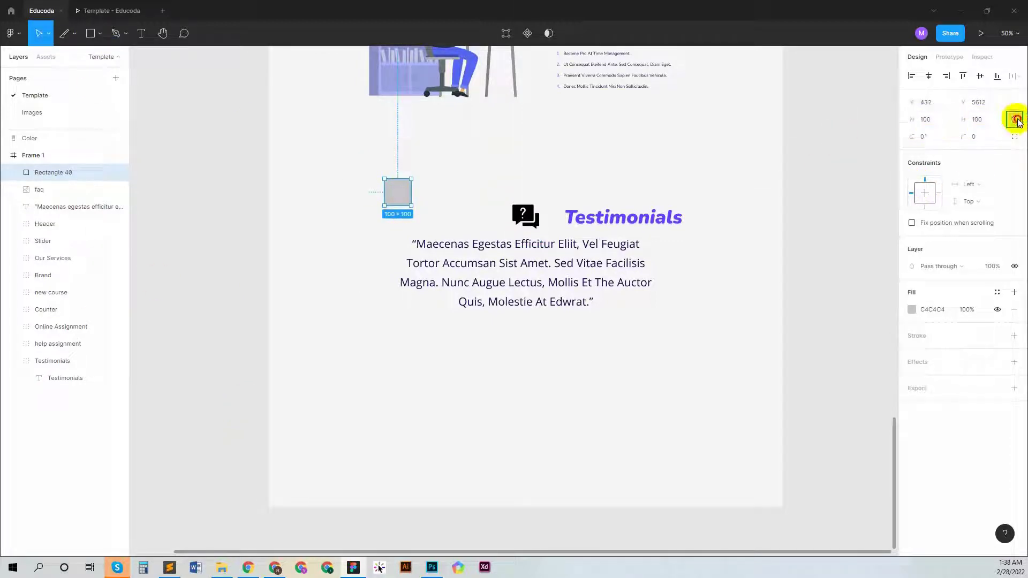
left_click(935, 124)
type("50")
key("Return")
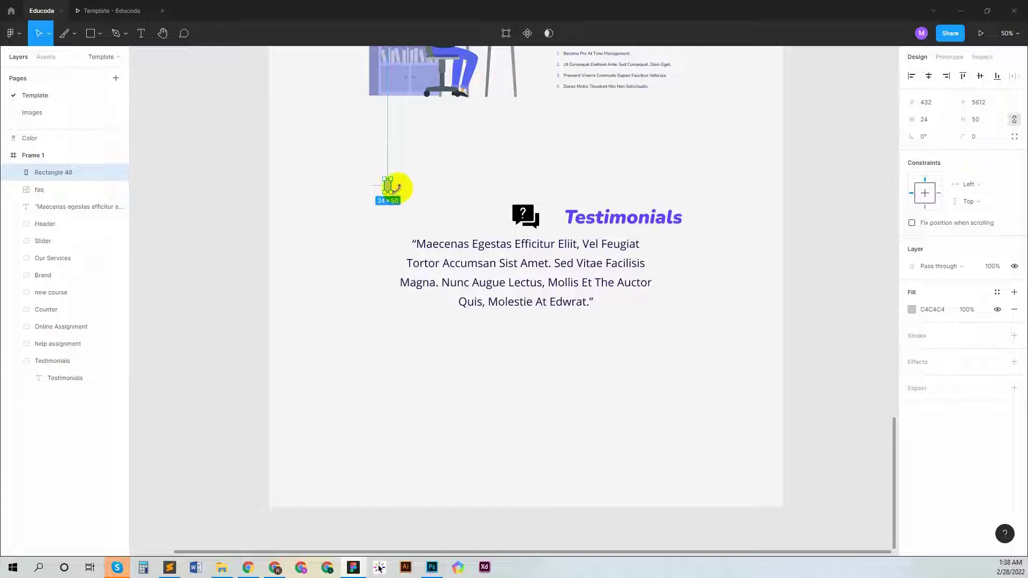
Taper the grey rectangle by moving its bottom-right corner point inward to X 441.
scroll(388, 190, "up", 6)
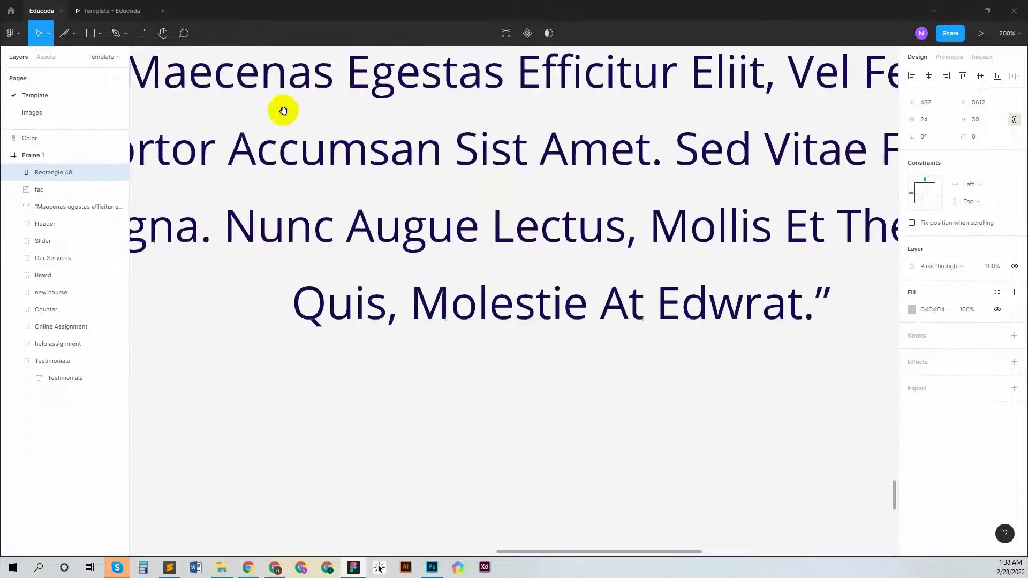
key("Return")
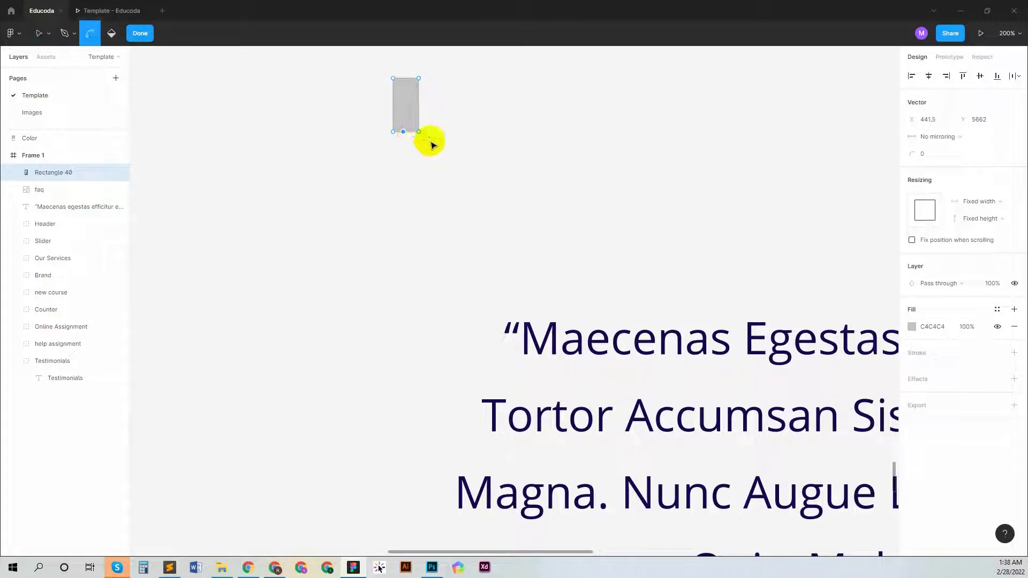
key("v")
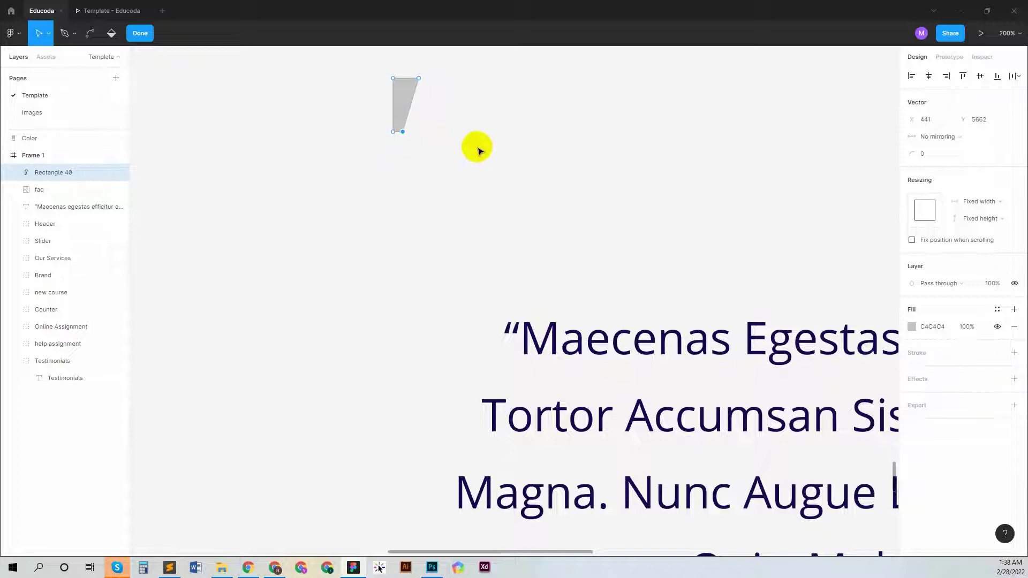
key("Escape")
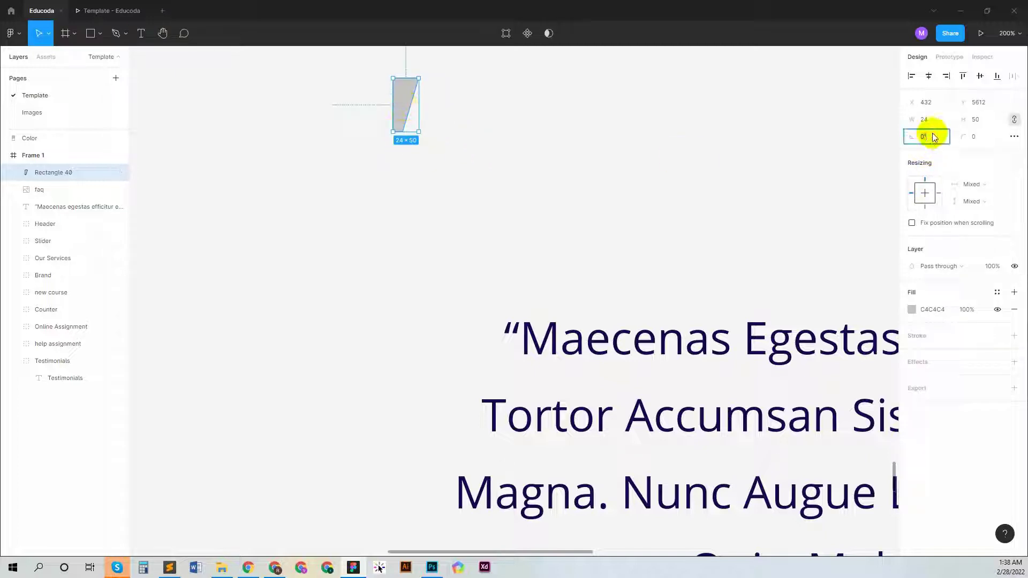
Rotate the tapered shape to -10° and place a duplicate just to its right.
type("-10")
key("Return")
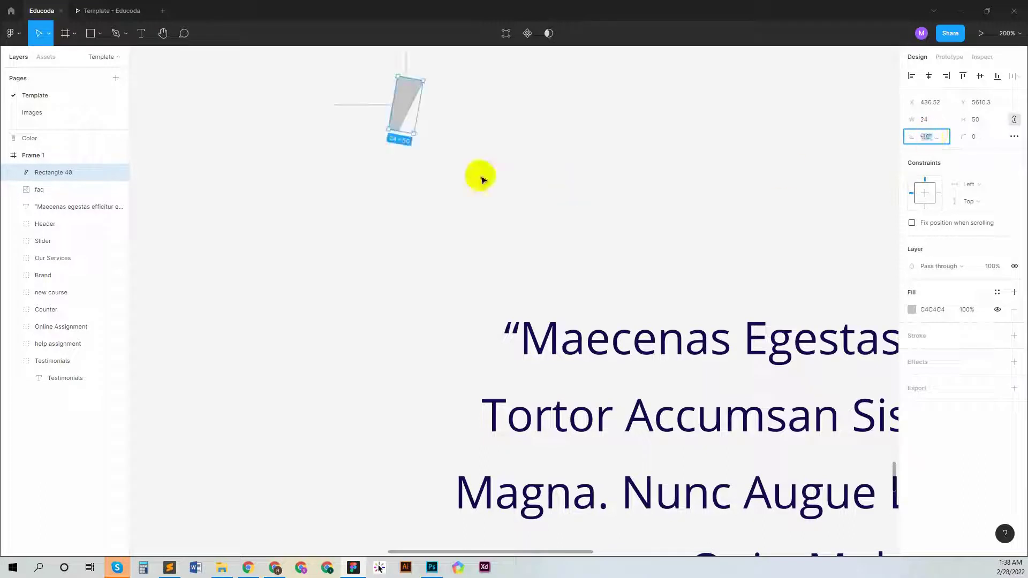
left_click_drag(406, 105, 436, 112)
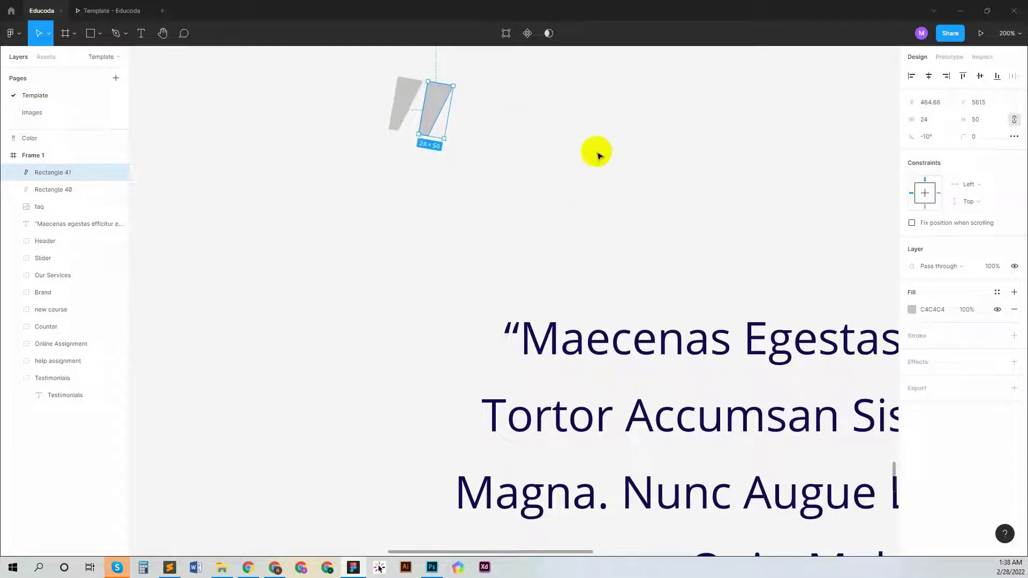
Reset the rotation of both tapered shapes to 0° and flip the right-hand copy horizontally.
left_click(406, 110, "shift")
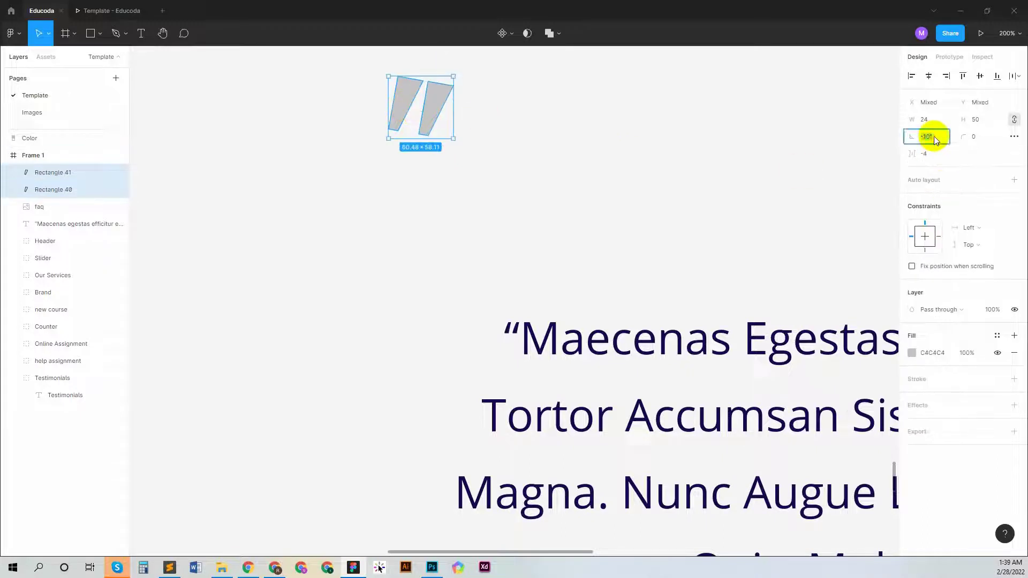
left_click(487, 125)
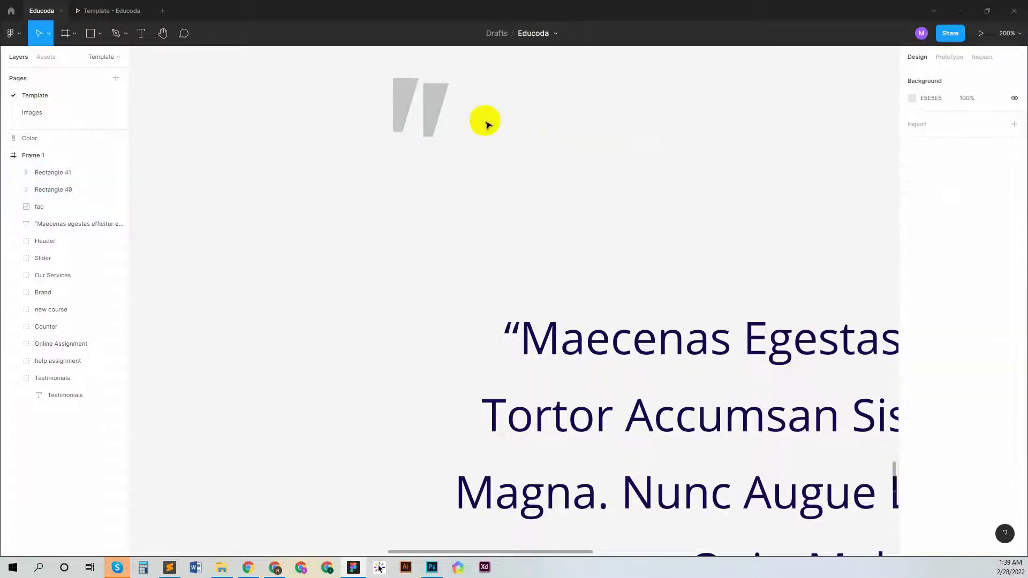
left_click(428, 107)
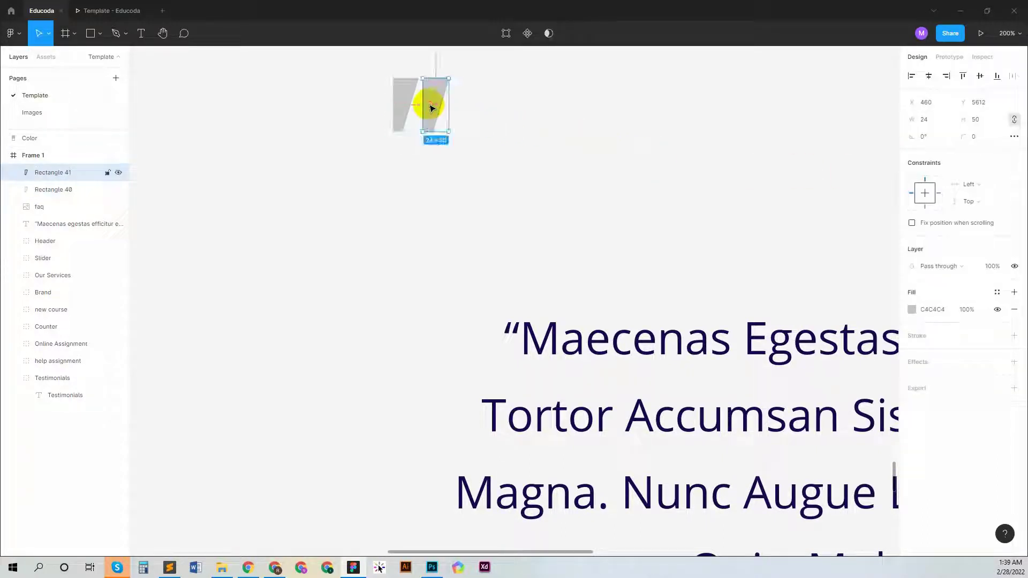
right_click(432, 108)
left_click(513, 389)
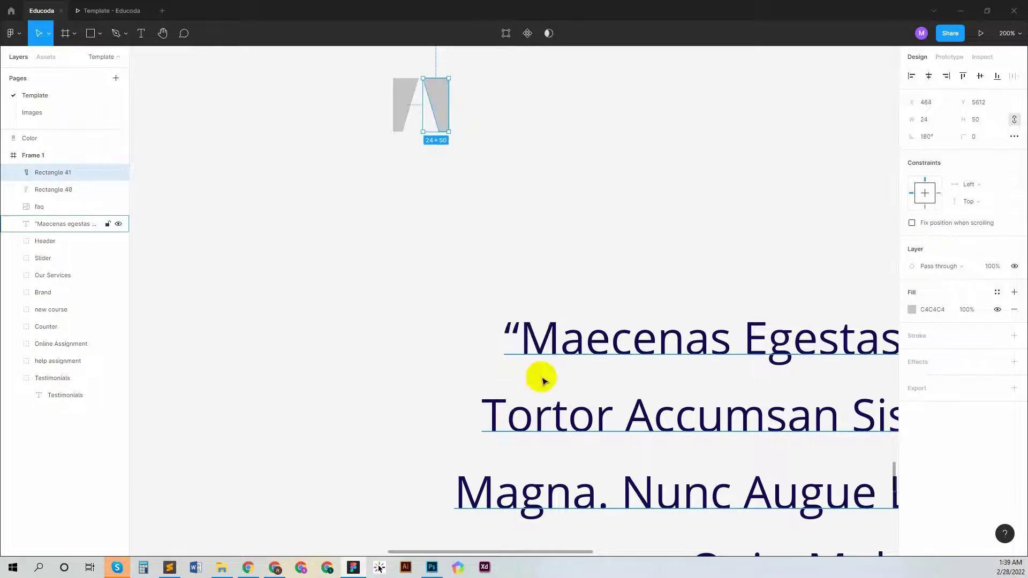
left_click(497, 215)
Flip both tapered shapes vertically so their wide ends are at the bottom.
left_click(432, 93)
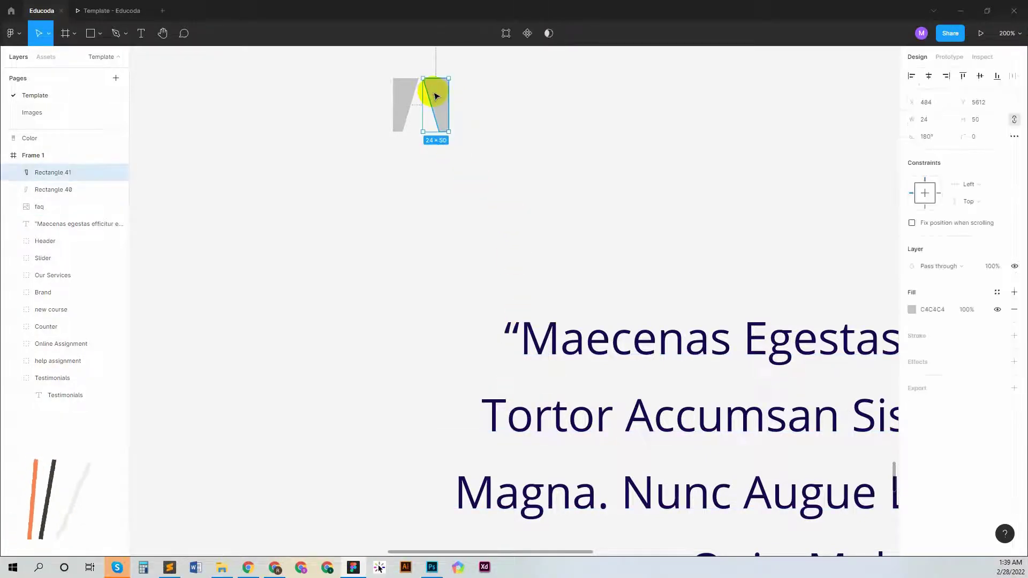
left_click(412, 103)
left_click(435, 97, "shift")
right_click(434, 98)
left_click(485, 386)
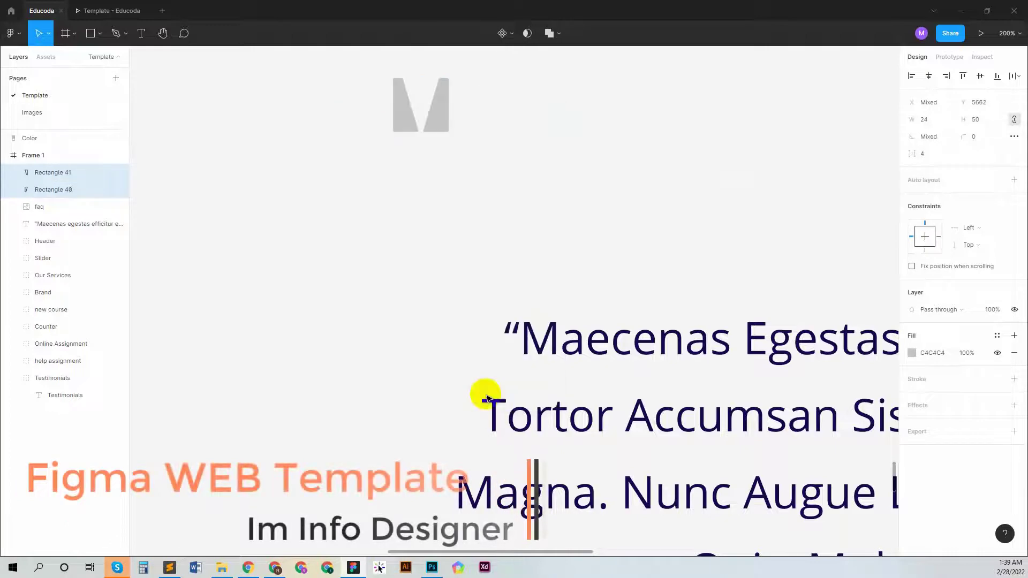
left_click(452, 198)
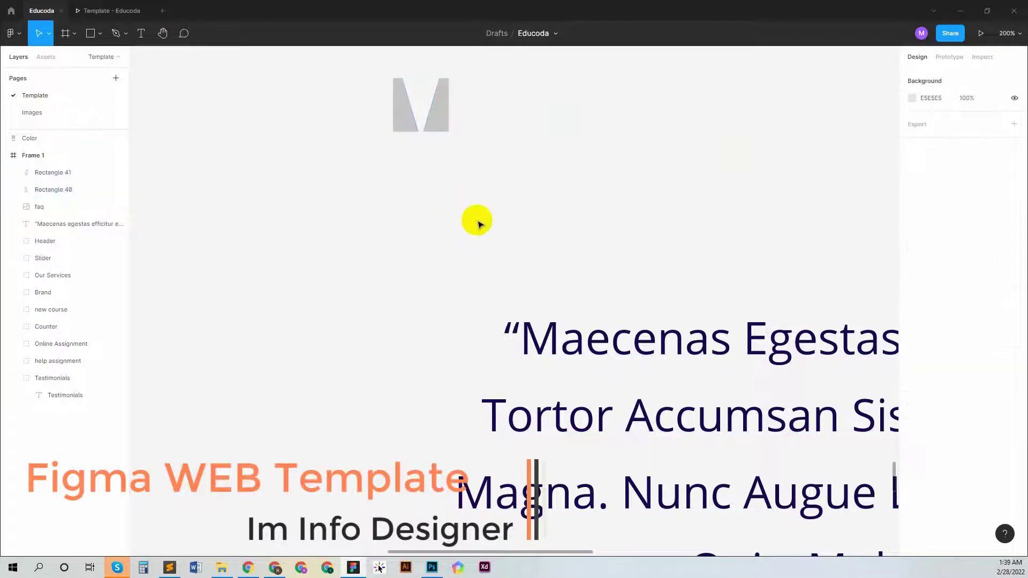
Move both tapered shapes together onto the front speech bubble of the faq icon.
key("ctrl+minus")
left_click(476, 212)
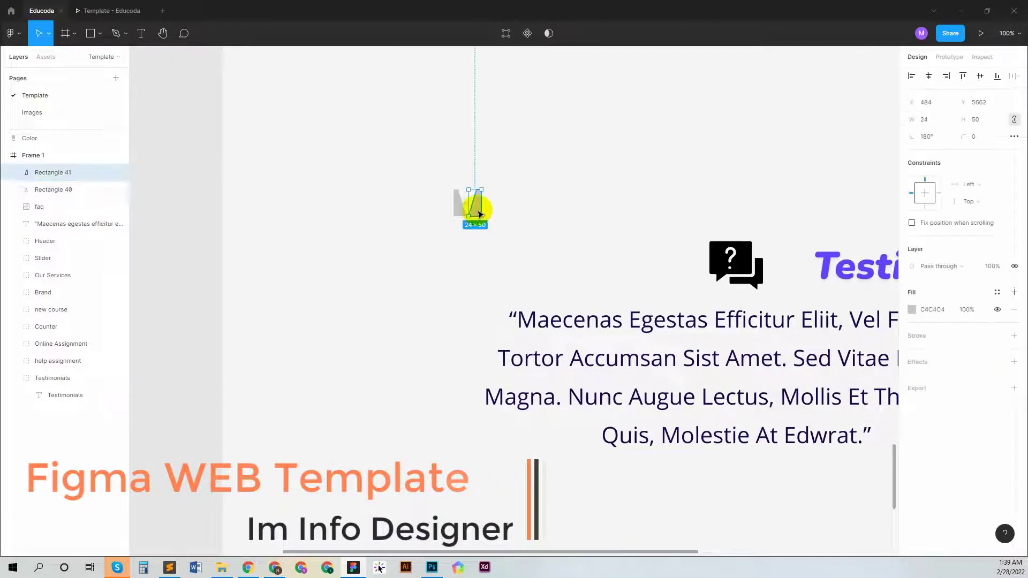
left_click(455, 209, "shift")
mouse_move(480, 207)
left_mouse_down()
mouse_move(621, 256)
mouse_move(737, 262)
mouse_move(761, 282)
mouse_move(736, 262)
mouse_move(745, 270)
left_mouse_up()
Cover the icon's question mark with a rectangle about 45 × 49 and fill it with the icon's black, 000000.
left_click(89, 33)
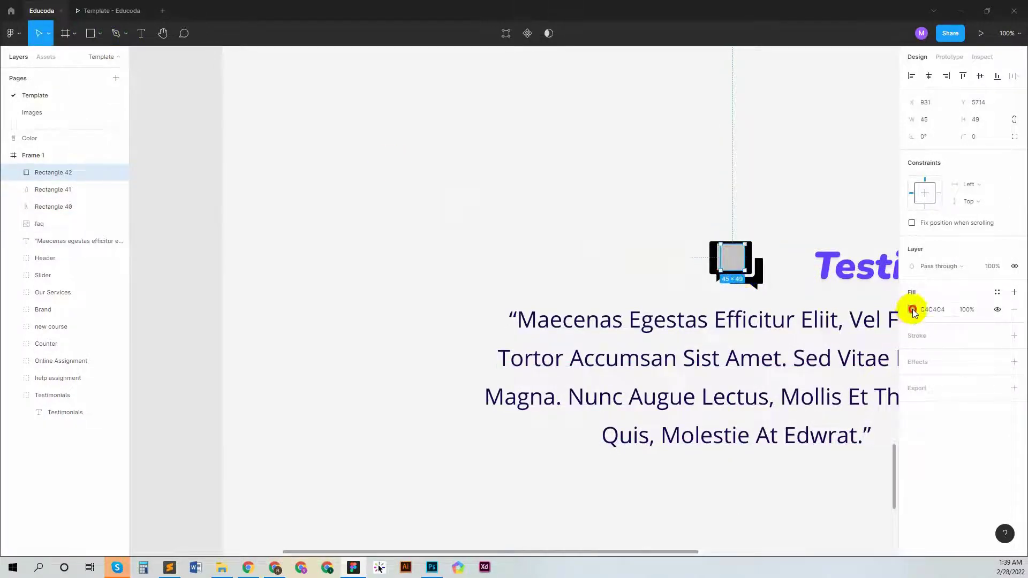
left_click(912, 310)
left_click(786, 437)
left_click(756, 280)
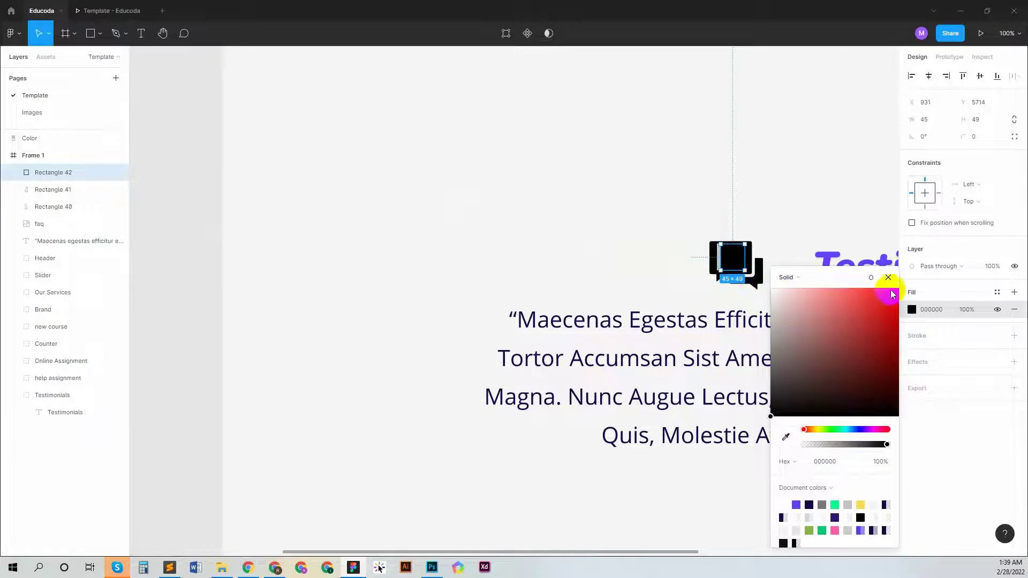
left_click(891, 280)
Place the black rectangle beneath the two tapered shapes and flatten it with the faq icon into one vector.
left_click_drag(64, 179, 60, 217)
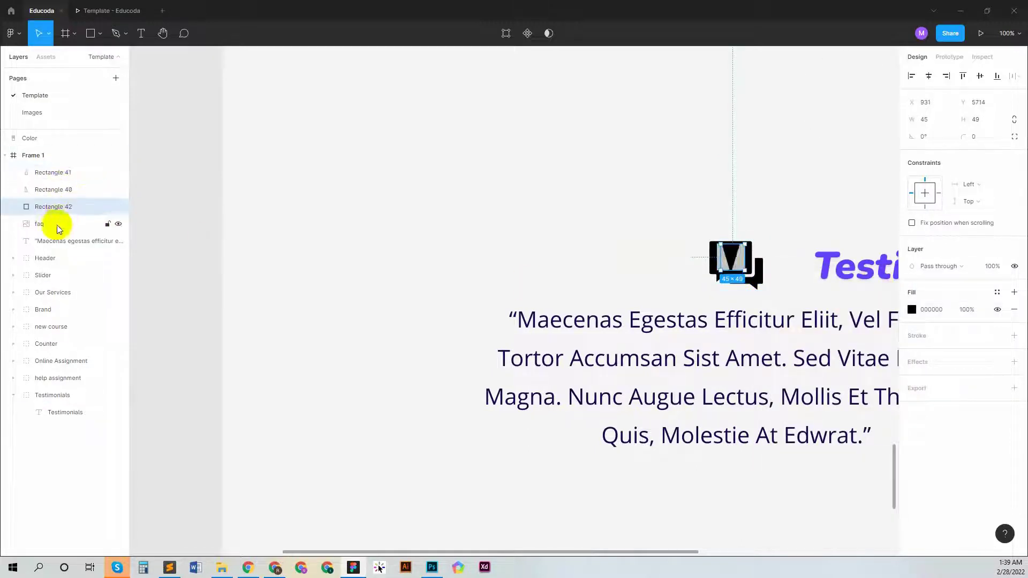
left_click(59, 224, "shift")
key("ctrl+e")
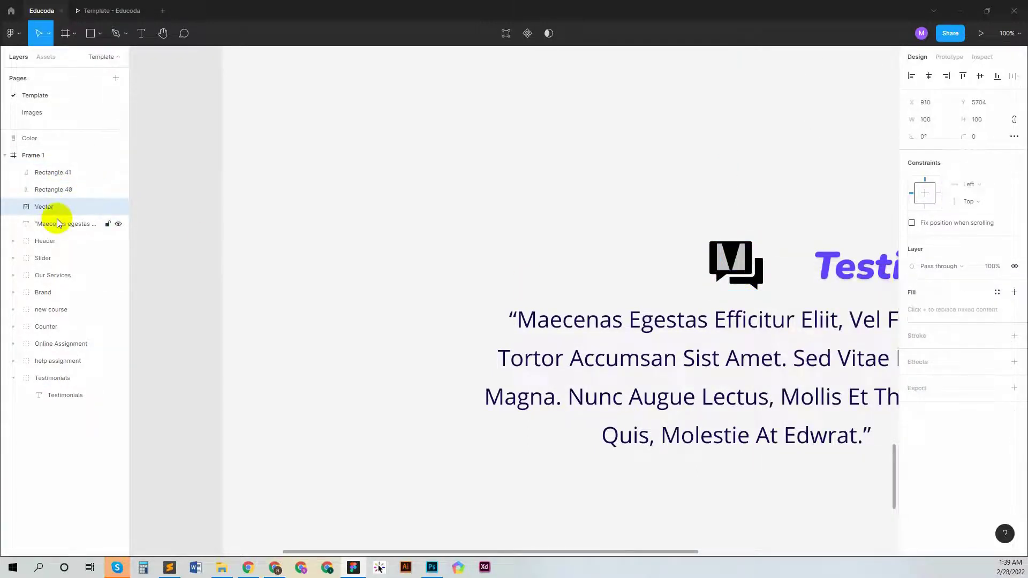
Set the fill of the two tapered shapes to the green document colour 01FF85.
left_click(50, 190)
left_click(50, 173, "shift")
left_click(909, 354)
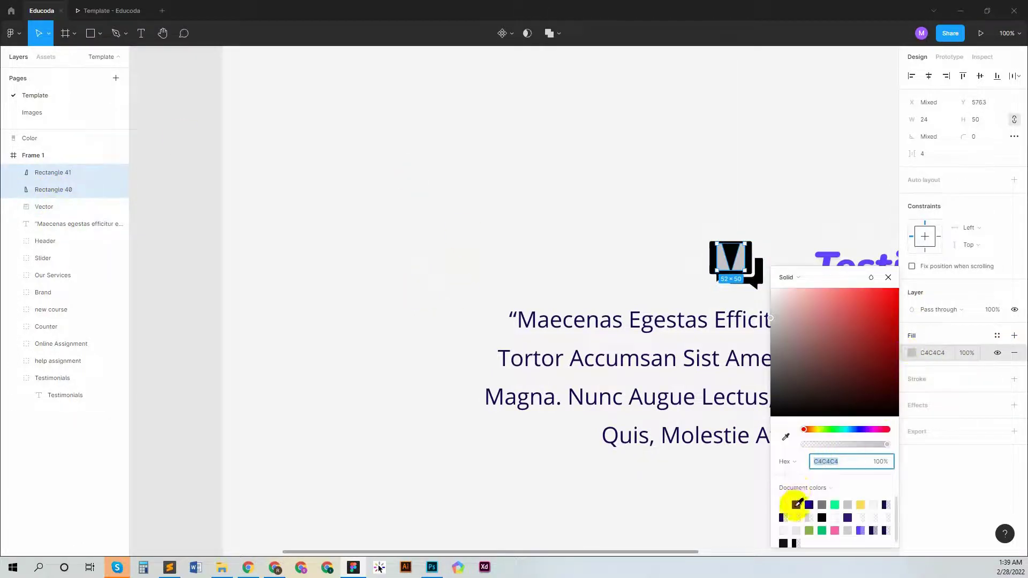
left_click(796, 505)
left_click(835, 505)
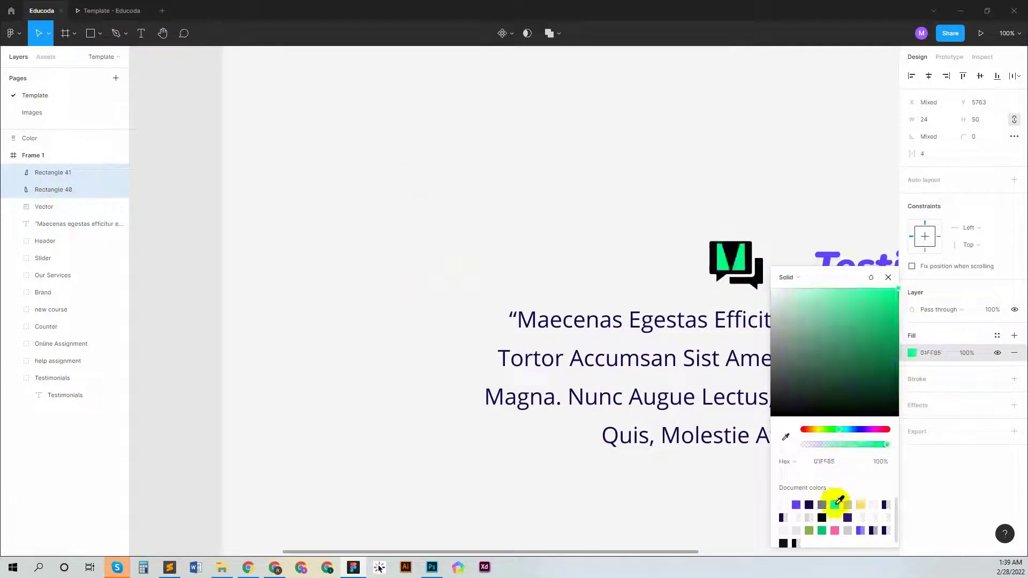
left_click(888, 277)
Draw a rectangle about 140 × 115 over the whole speech-bubble icon and fill it with green 01FF85.
left_click(760, 283)
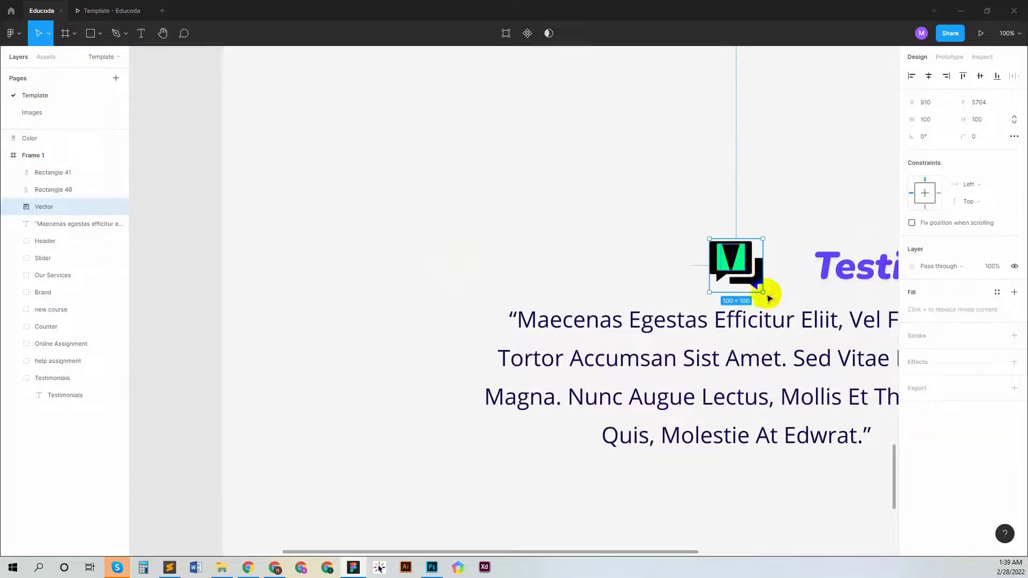
left_click(90, 33)
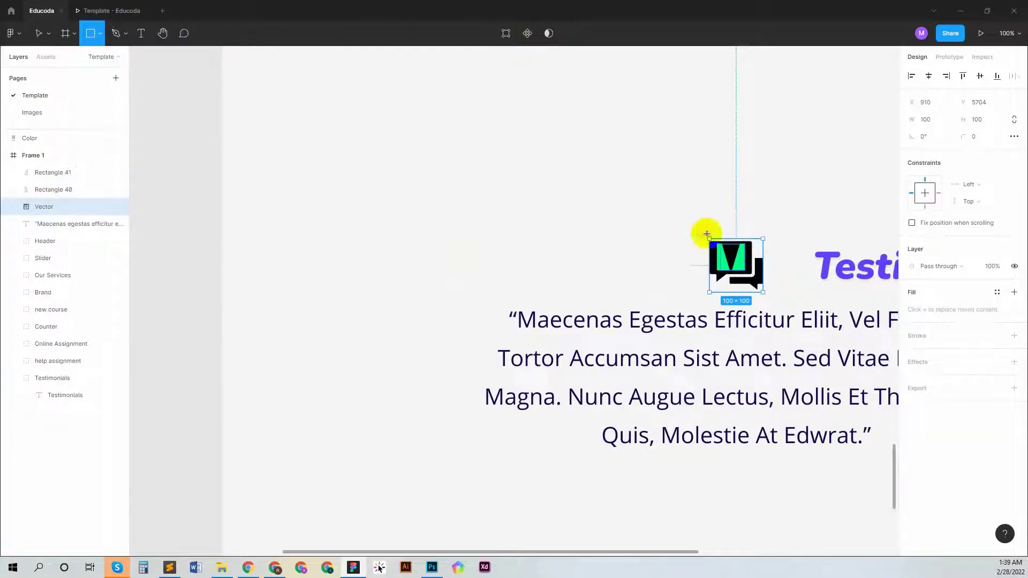
left_click_drag(700, 231, 776, 293)
left_click(912, 310)
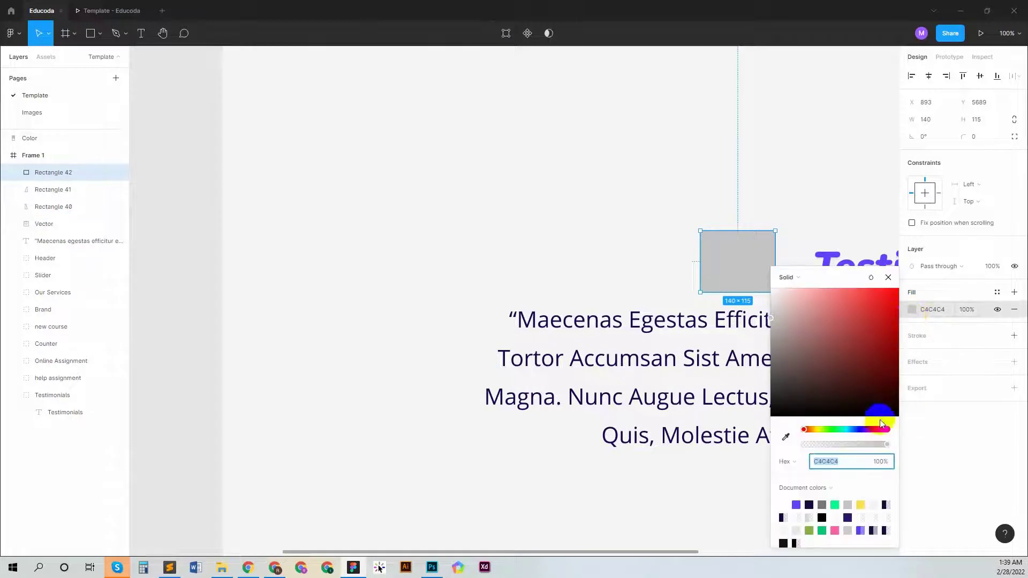
left_click(836, 504)
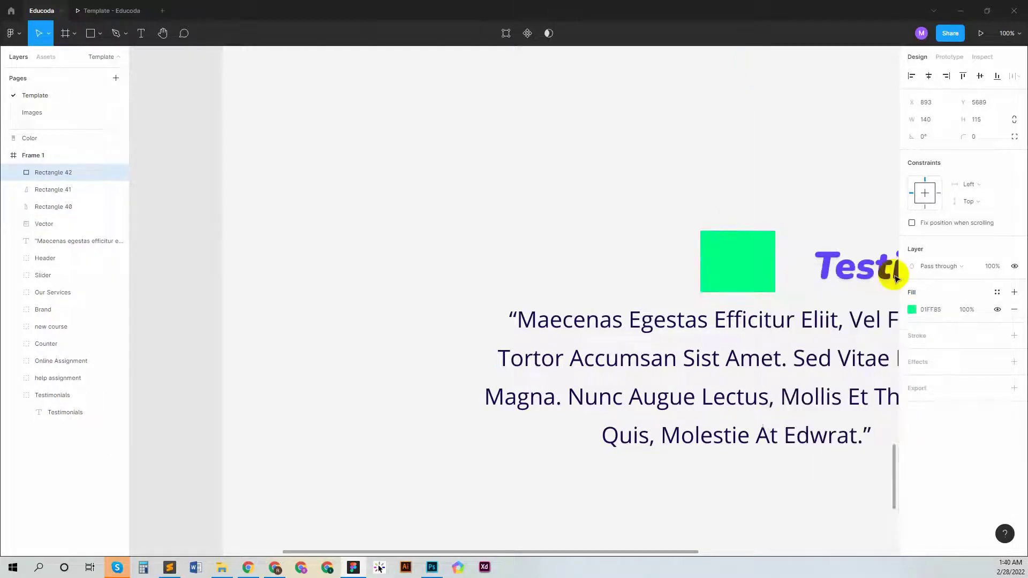
left_click(889, 277)
Order the green rectangle directly above the speech-bubble vector and mask it with that vector.
left_click_drag(62, 173, 53, 216)
left_click(51, 224, "shift")
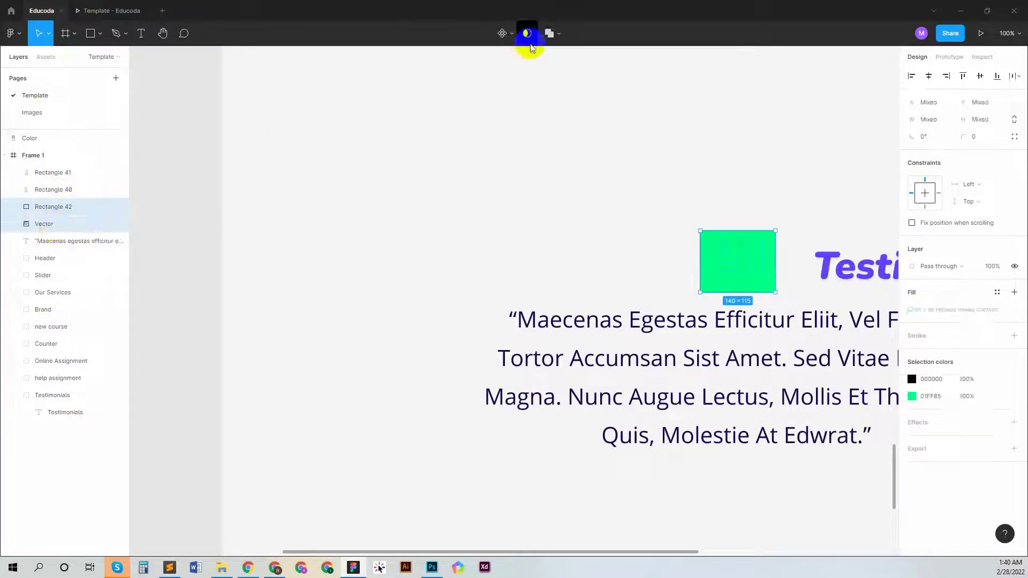
left_click(528, 34)
Flatten the two tapered shapes into one vector and set its fill to white, FFFFFF.
left_click(50, 189)
left_click(51, 171, "shift")
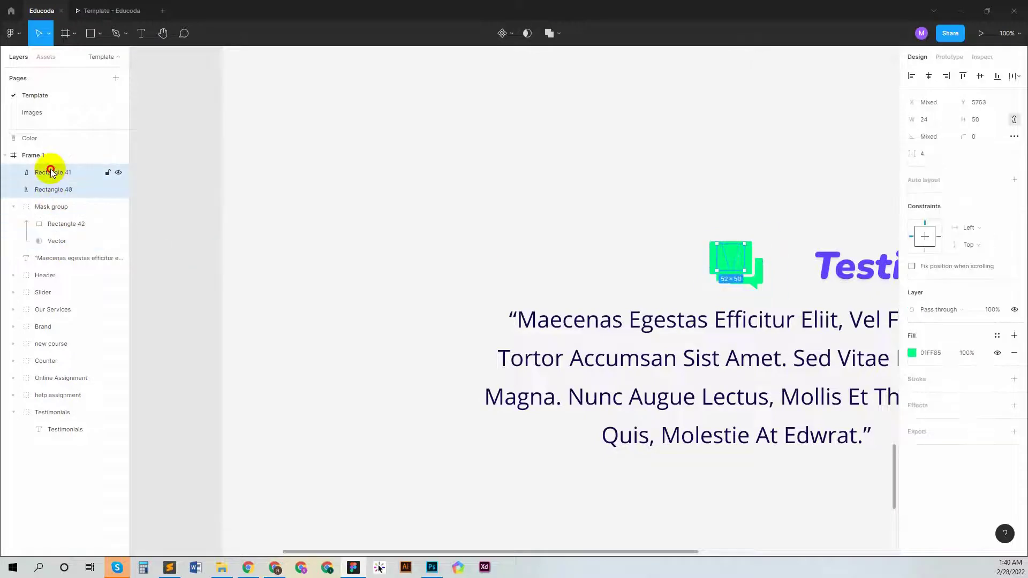
key("ctrl+e")
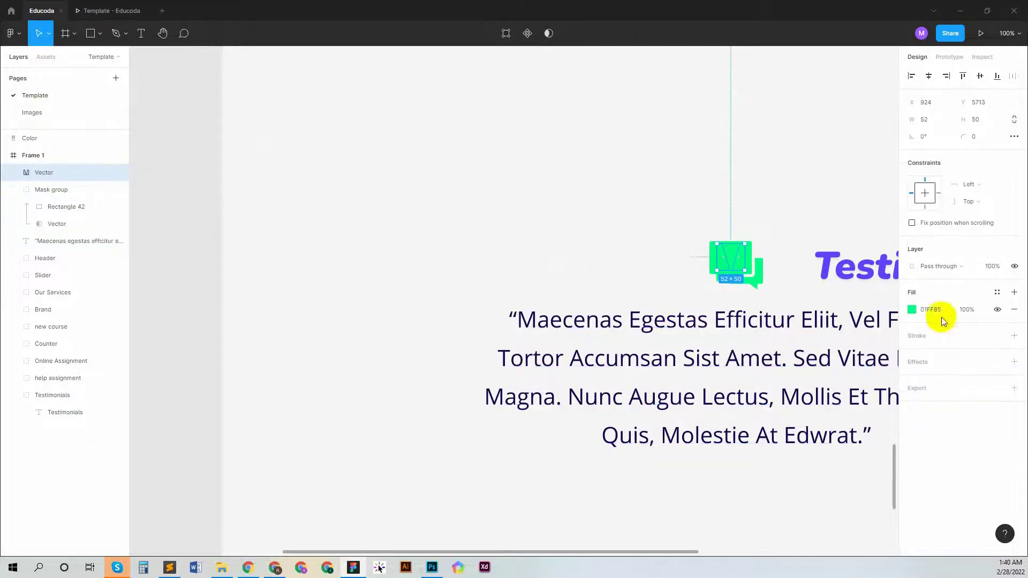
left_click(912, 310)
left_click(889, 279)
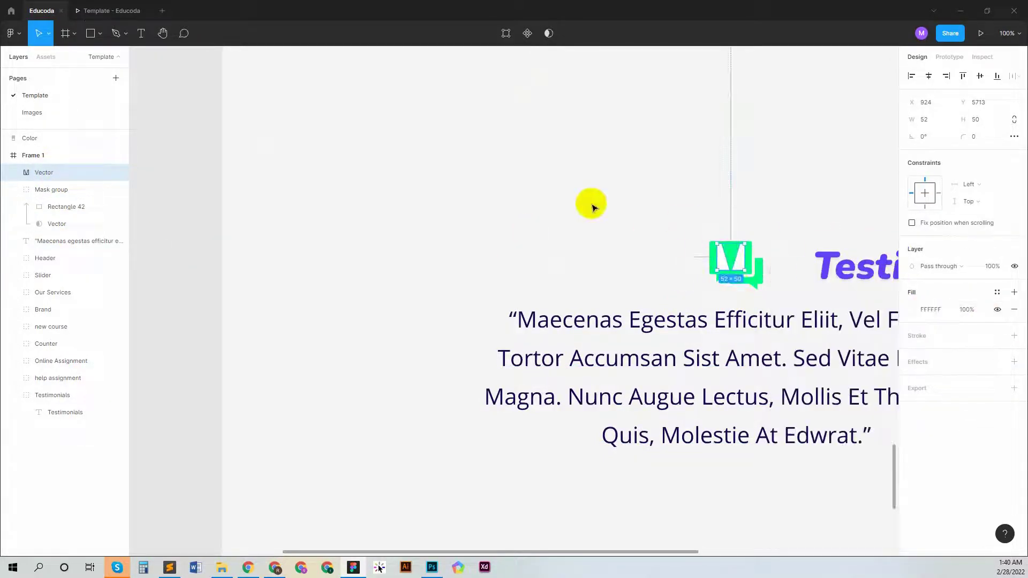
Resize the white quote-mark vector in the speech-bubble icon to 42 × 30.
left_click(600, 213)
left_click(75, 171)
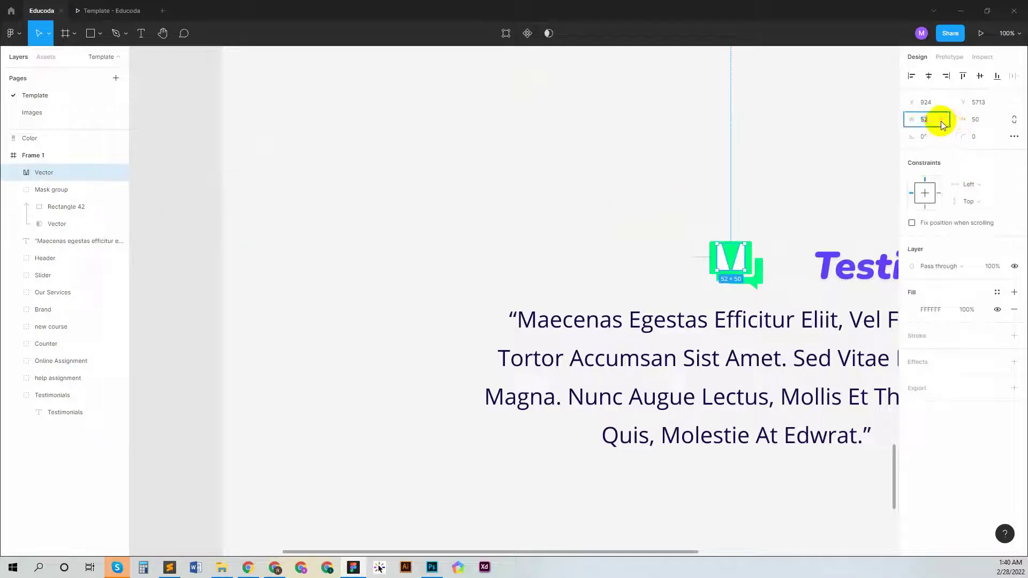
type("42")
key("Return")
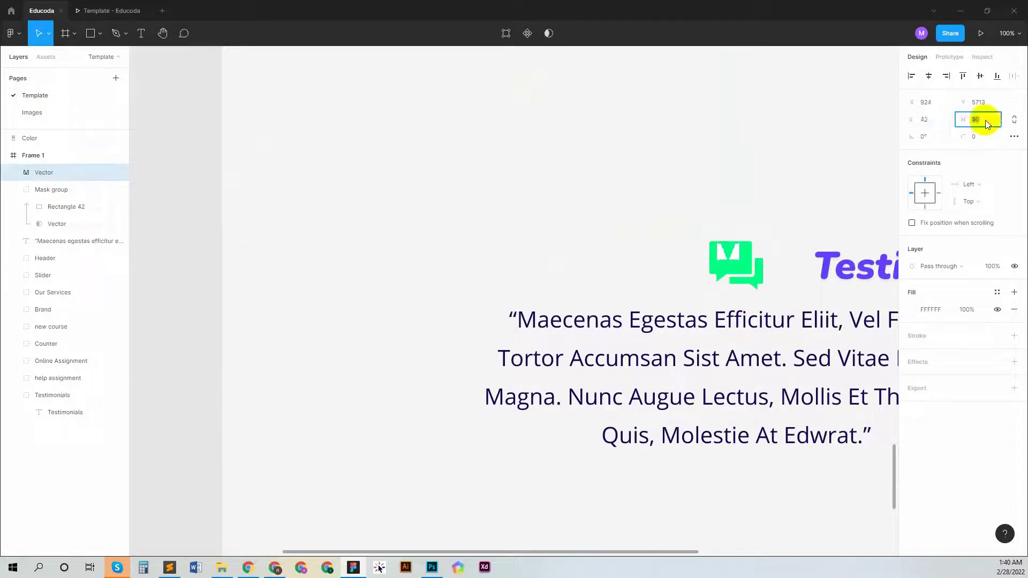
type("30")
key("Return")
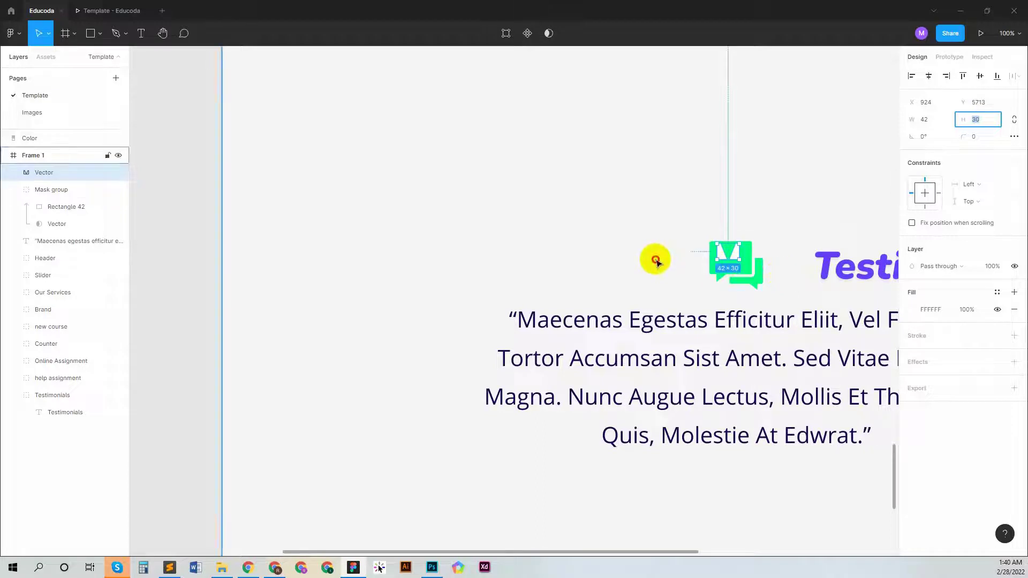
Delete the white quote-mark vector from the speech-bubble icon.
left_click(657, 262)
left_click(720, 256)
left_click(703, 255)
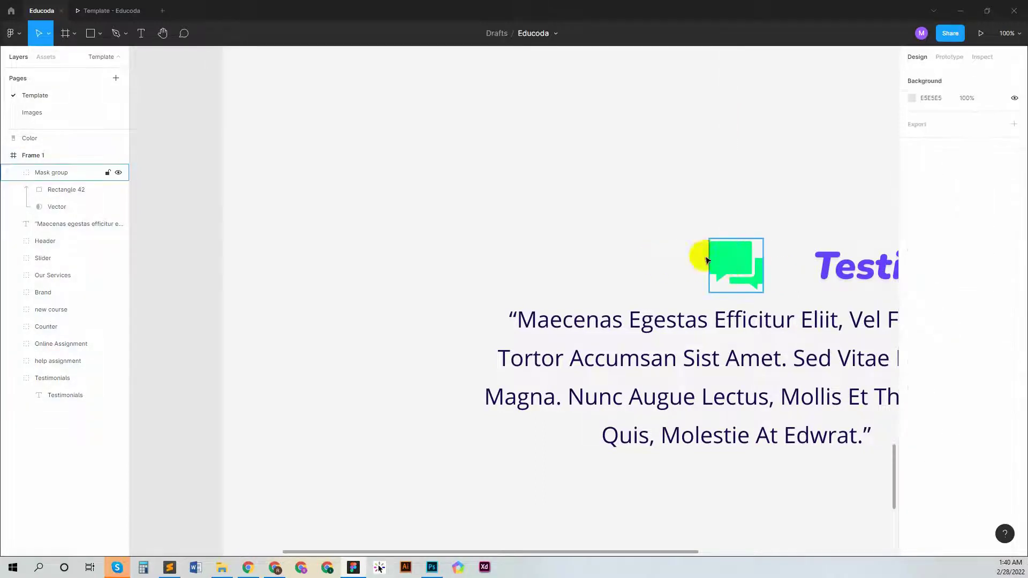
Draw a rectangle about 24 × 47 in the empty frame area and taper it towards its lower end.
left_click(90, 33)
left_click_drag(459, 186, 473, 215)
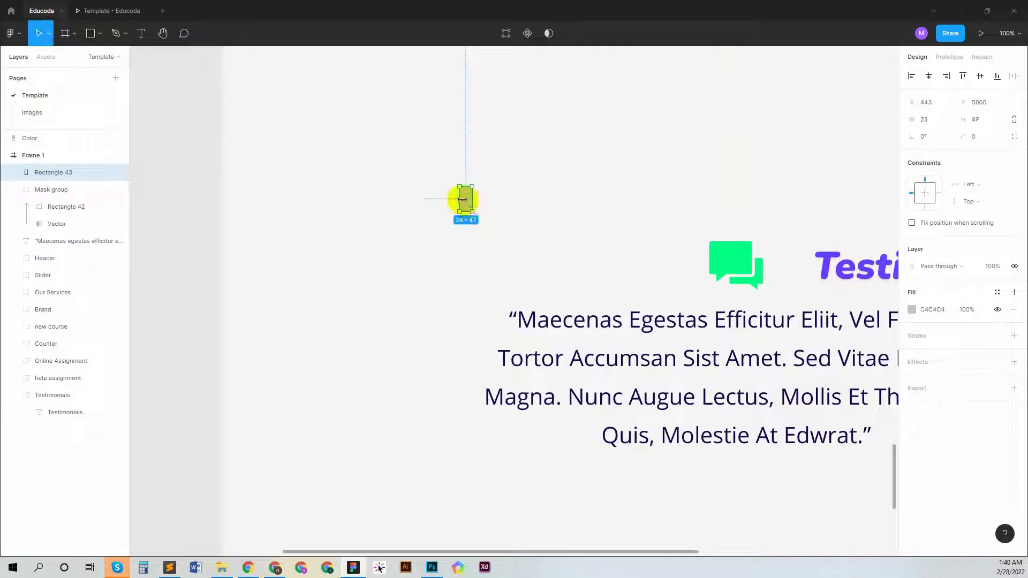
double_click(465, 205)
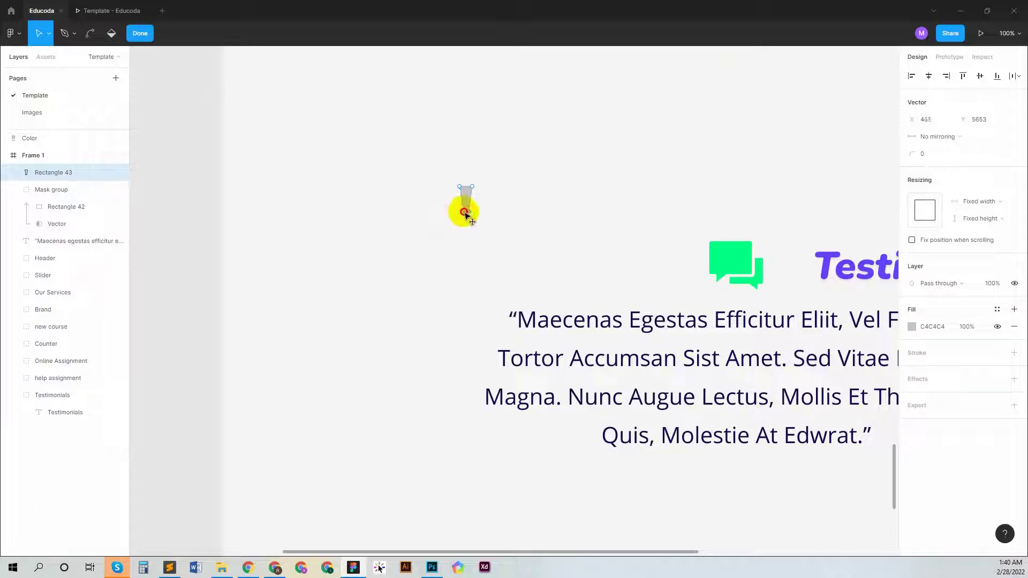
key("Escape")
Move the tapered shape onto the front speech bubble and set its size to 22 × 37.
left_click_drag(466, 203, 724, 261)
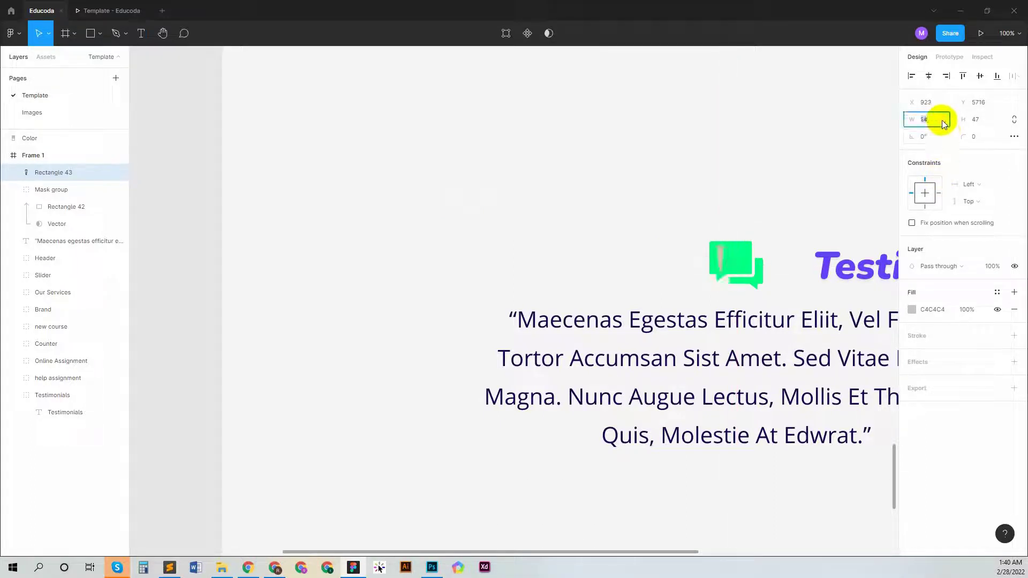
left_click(988, 120)
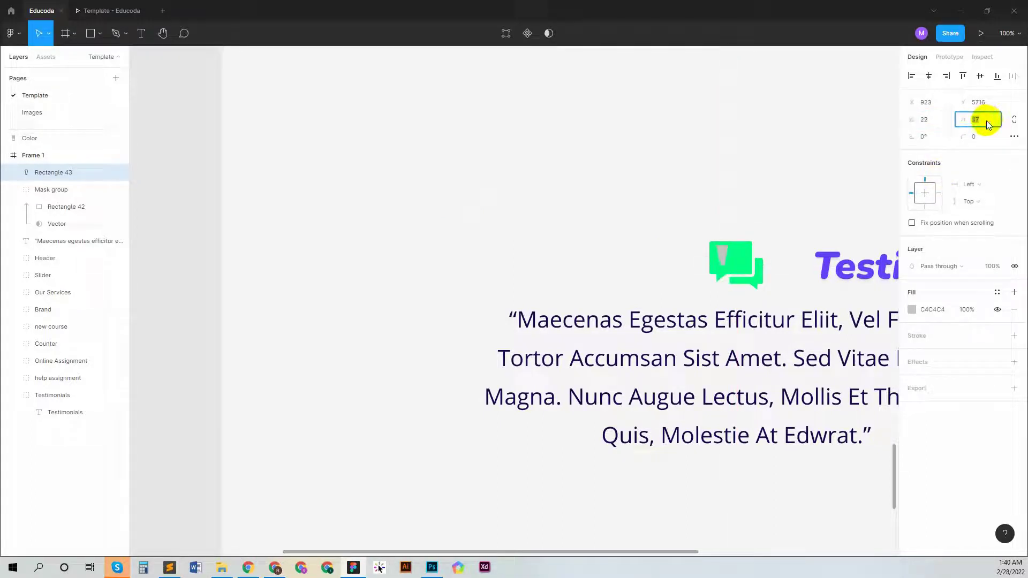
type("37")
key("Return")
Duplicate the tapered shape right beside the original and flatten the vertically aligned pair into one vector.
left_click_drag(723, 257, 735, 256)
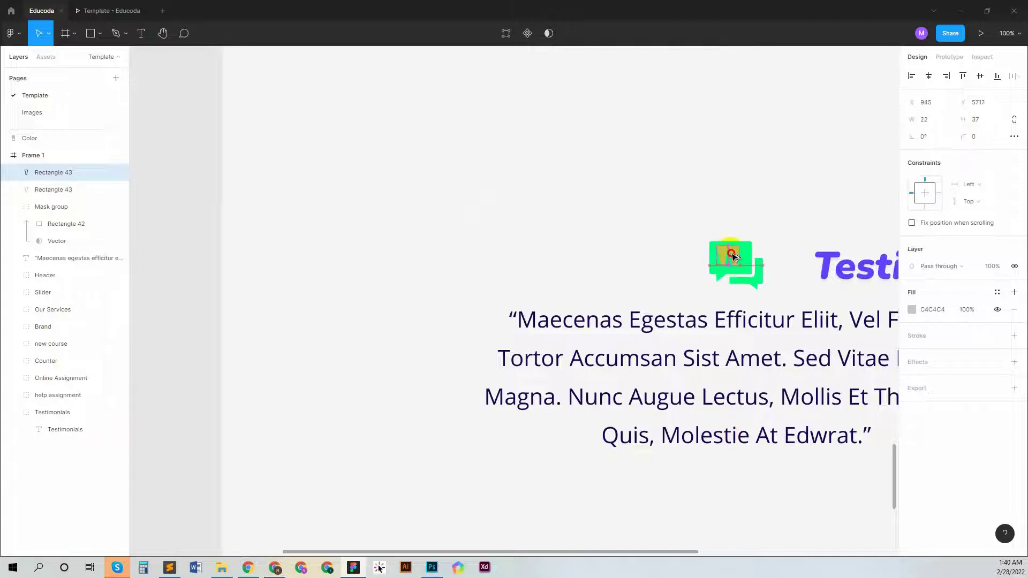
left_click(59, 191, "shift")
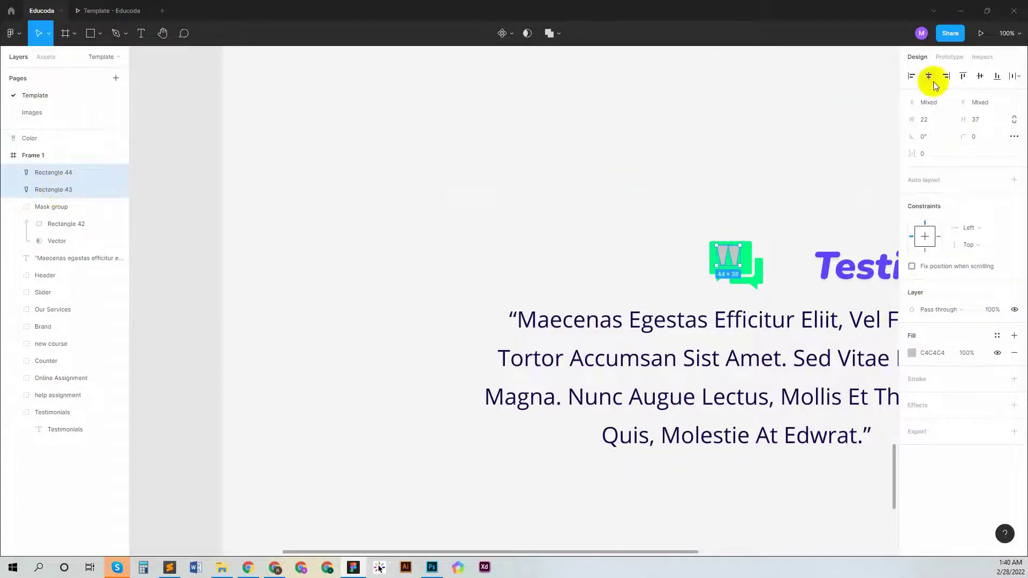
left_click(980, 75)
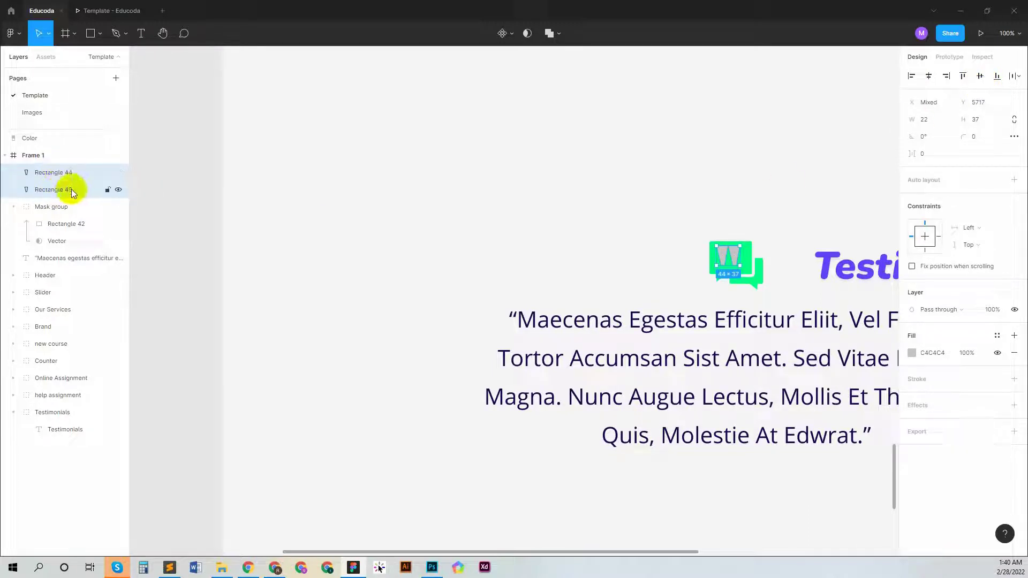
key("ctrl+e")
Fill the flattened quote-mark vector with white, FFFFFF, and position it at X 929, Y 5724 inside the front bubble.
left_click(912, 309)
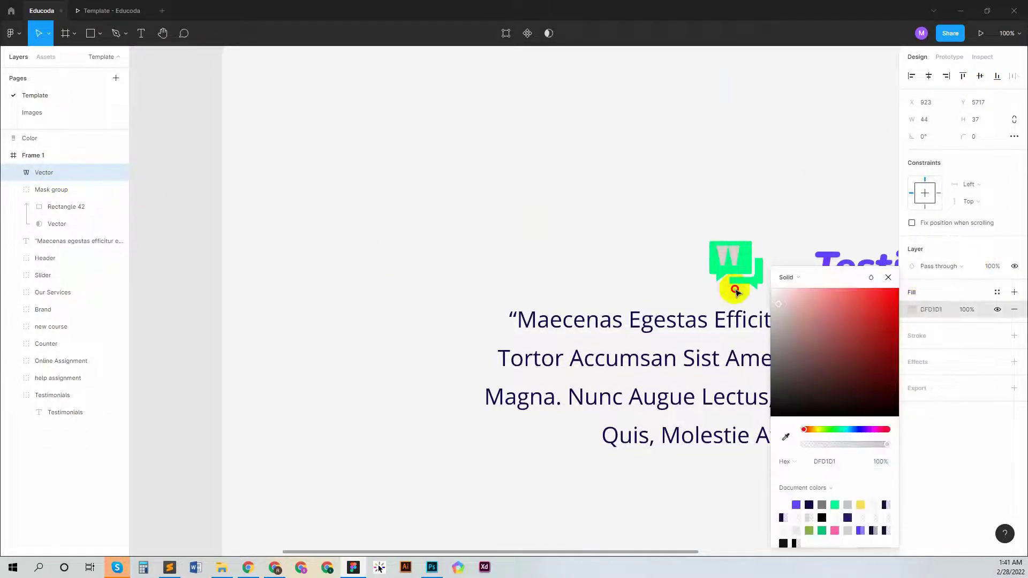
left_click(659, 191)
left_click(739, 256)
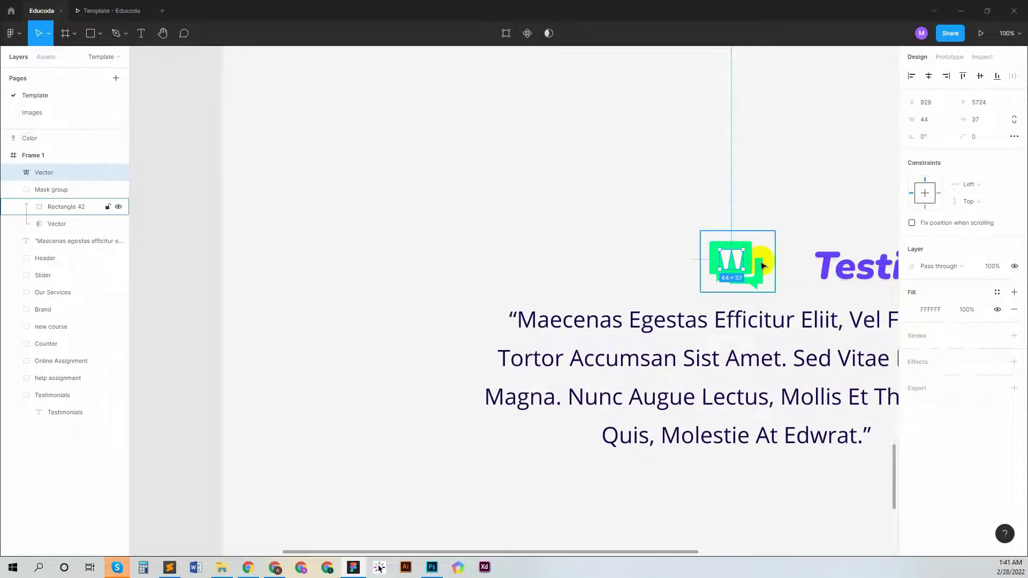
left_click(755, 199)
Try the fills 1A064E, 01FF85 and white FFFFFF on the Testimonials heading and check it in the prototype preview.
key("ctrl+minus")
scroll(761, 214, "down", 3)
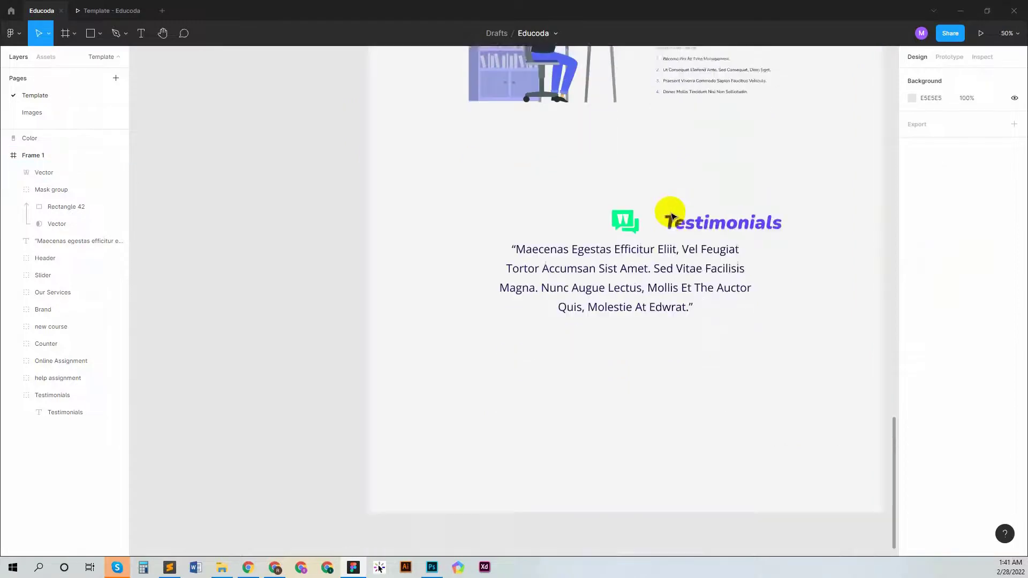
left_click(721, 156)
left_click(721, 159)
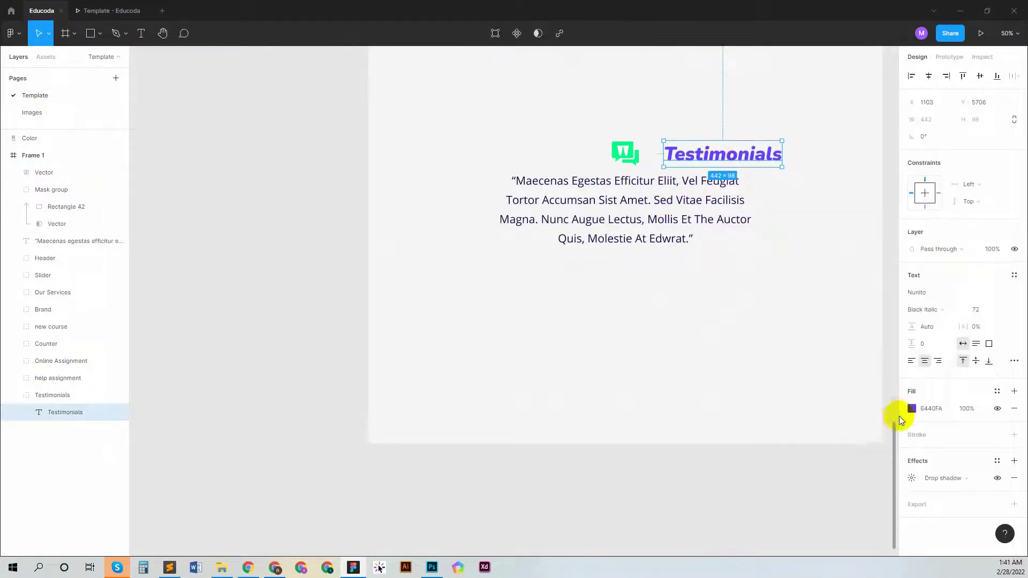
left_click(912, 409)
left_click(810, 505)
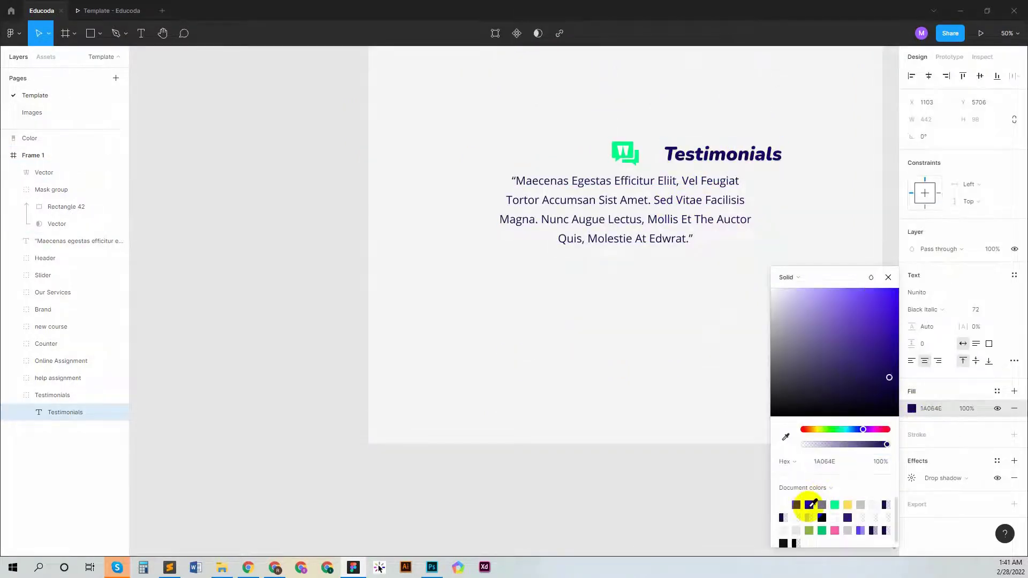
left_click(824, 504)
left_click(835, 504)
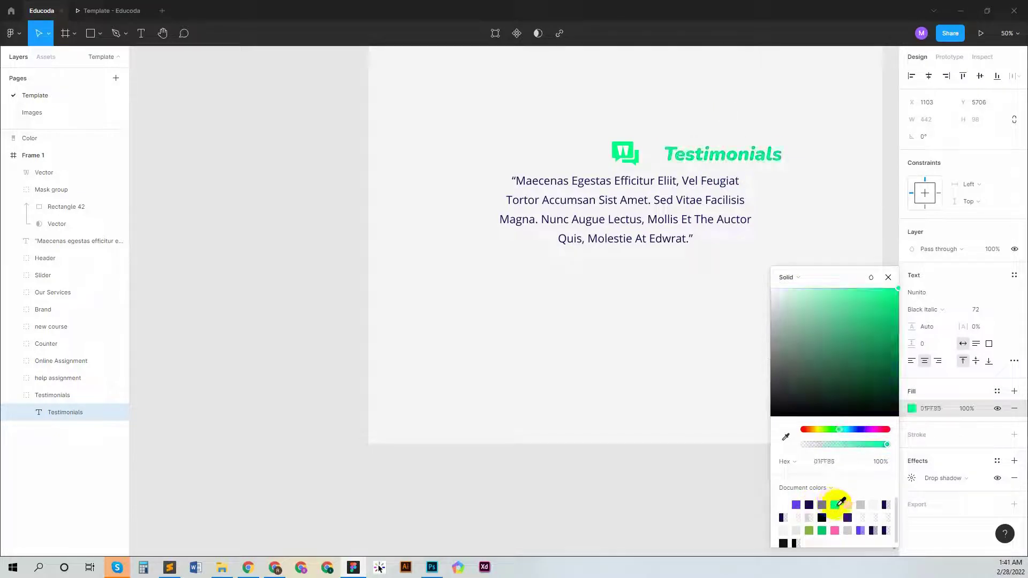
left_click(847, 505)
left_click(796, 505)
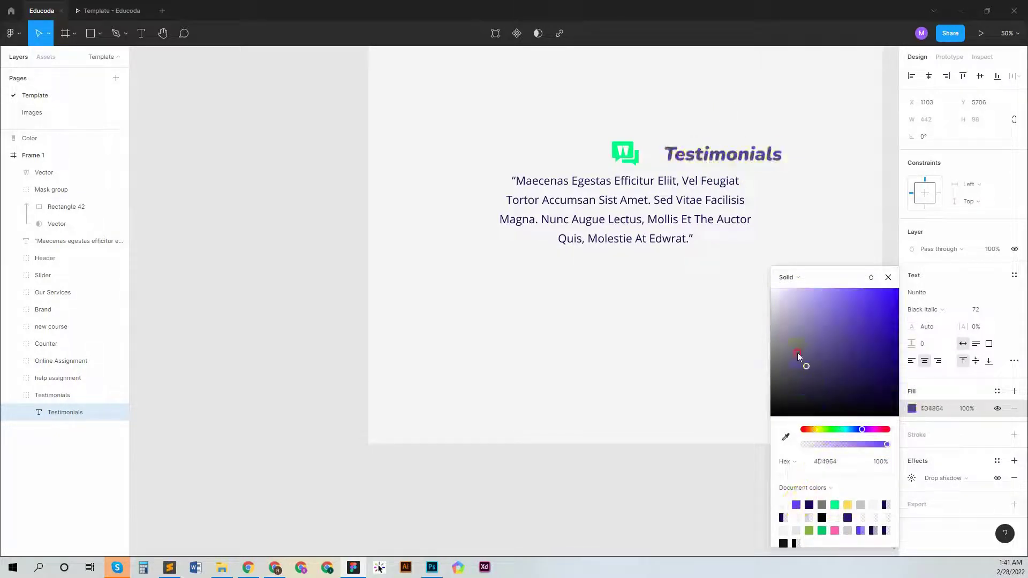
left_click_drag(804, 361, 767, 290)
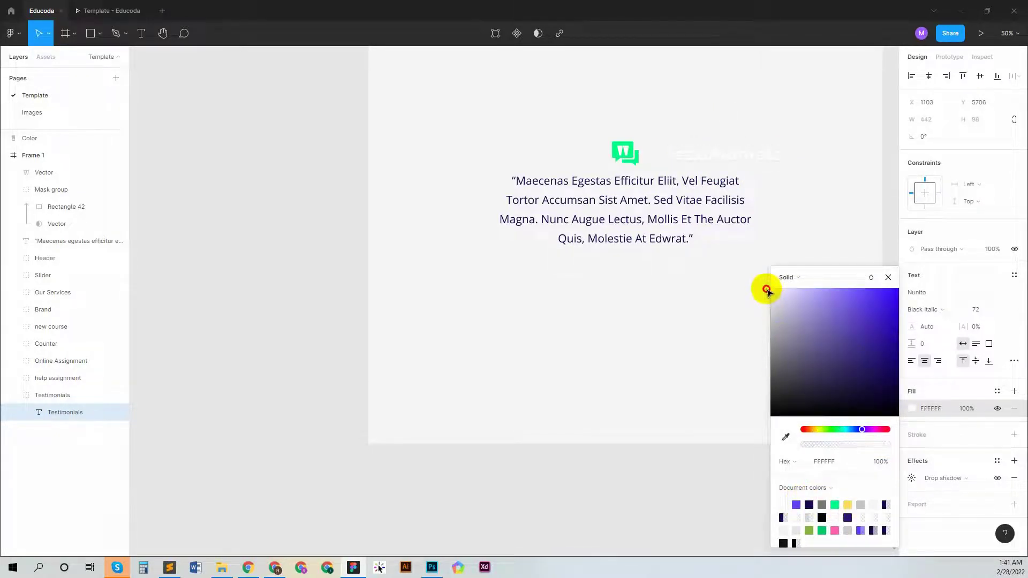
left_click(745, 321)
left_click(115, 10)
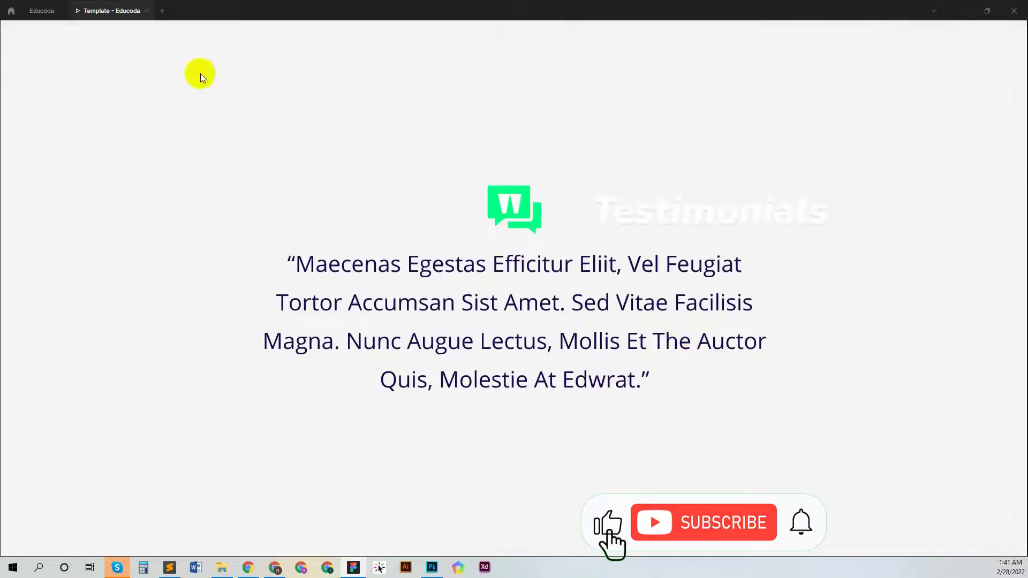
left_click(42, 10)
Set the Testimonials heading's fill to purple 6440FA and check it in the prototype preview.
left_click(797, 505)
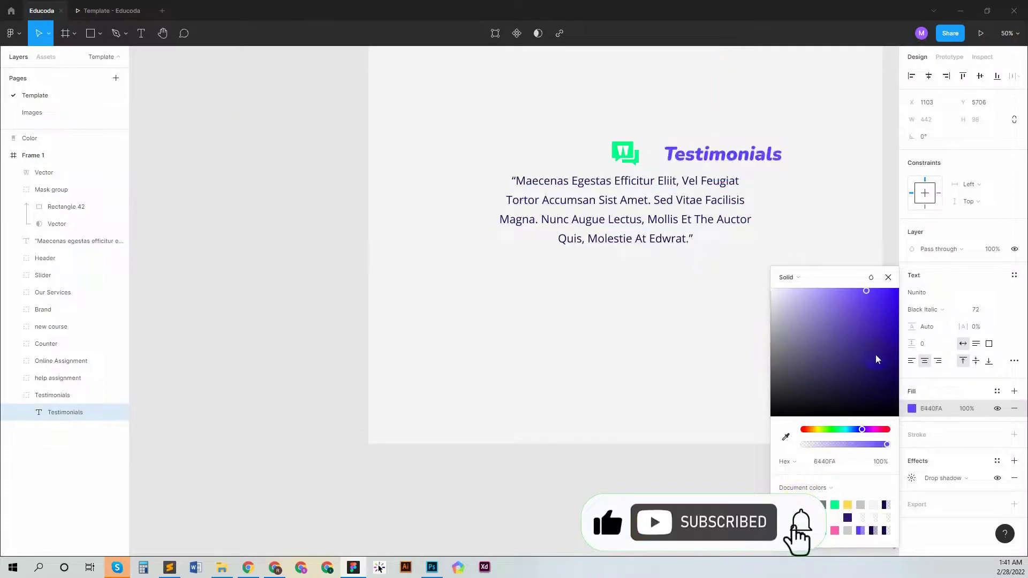
left_click(885, 278)
left_click(115, 11)
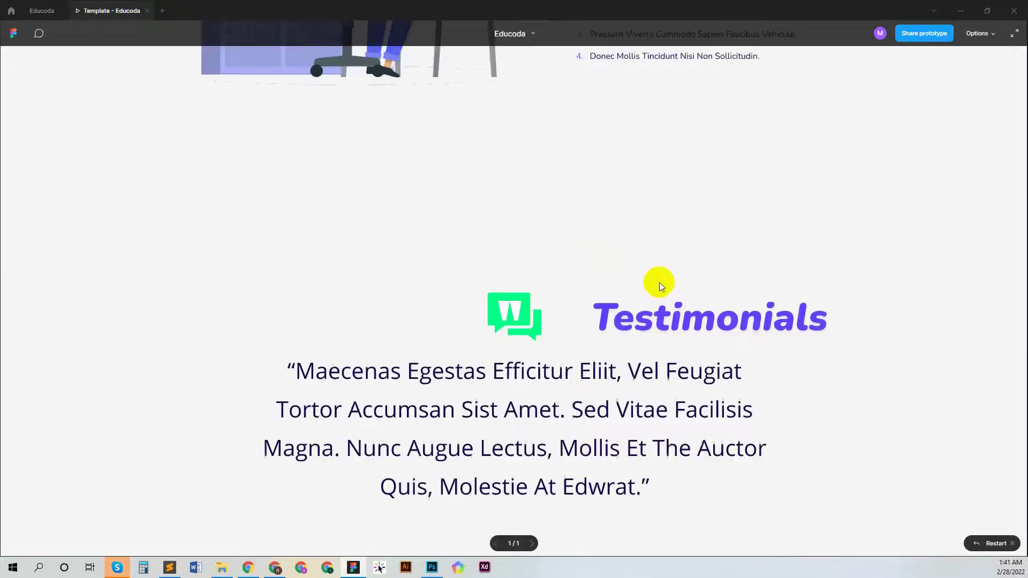
left_click(41, 11)
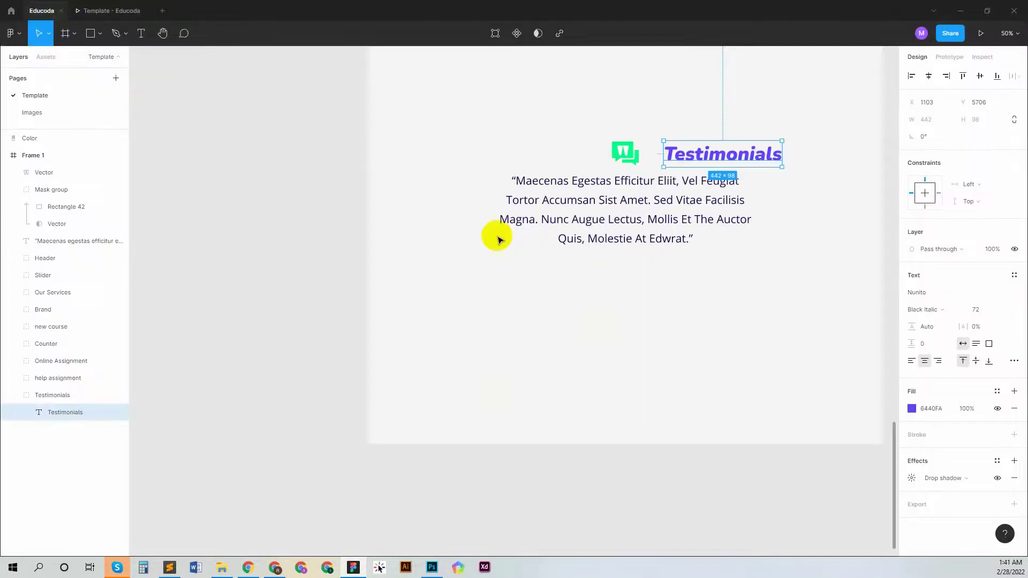
Copy the slide indicator group from beneath the course cards and place it under the testimonial quote at Y 6139.
left_click(645, 212)
scroll(637, 221, "up", 5)
scroll(638, 221, "up", 10)
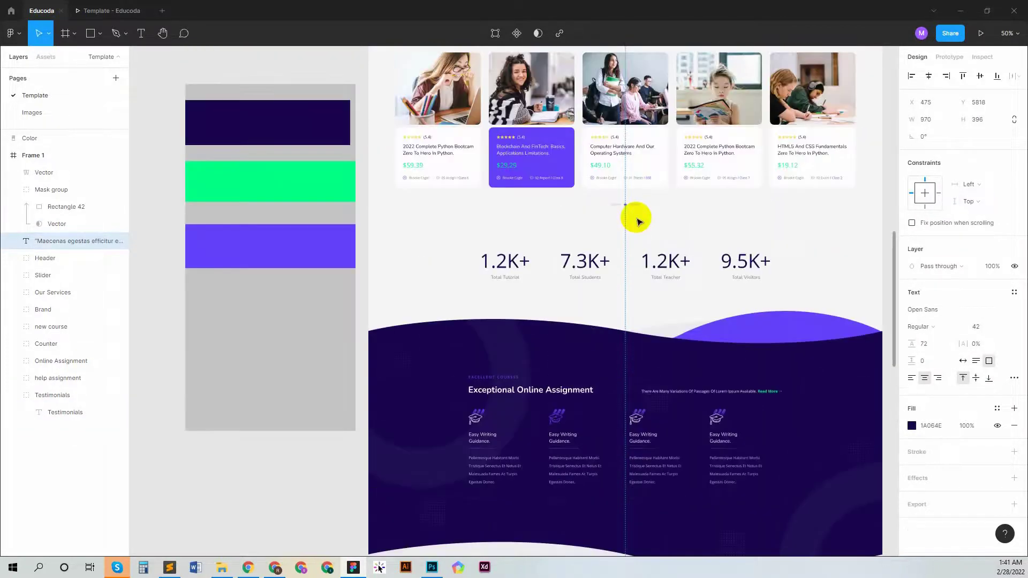
left_click(637, 207)
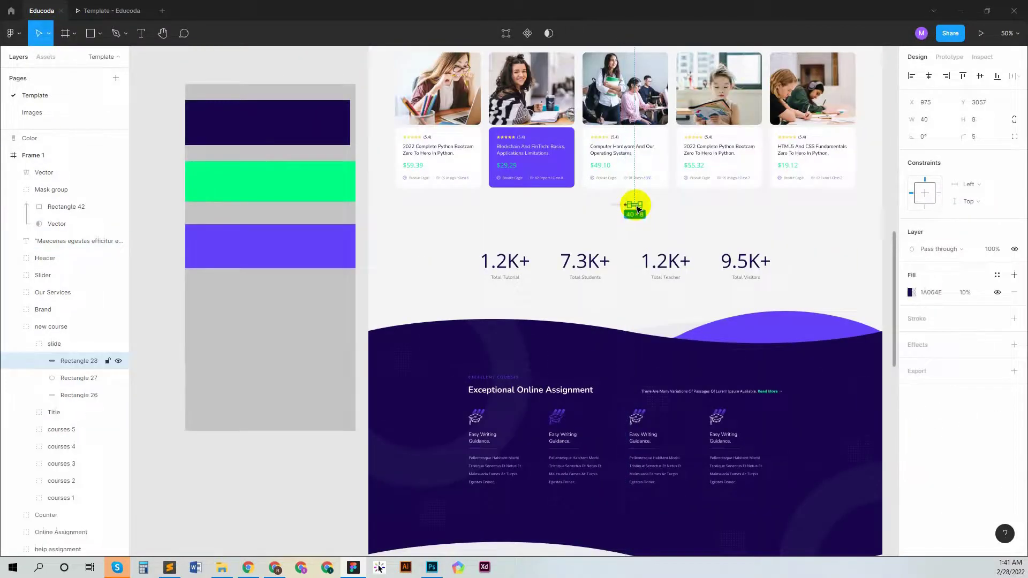
left_click(64, 347)
scroll(684, 298, "down", 10)
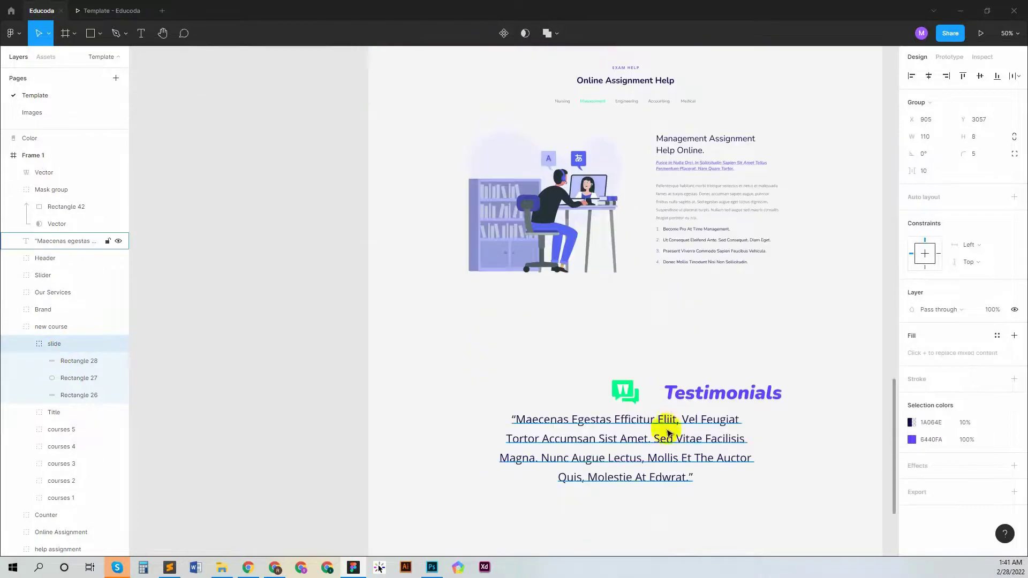
left_click(641, 473)
key("ctrl+v")
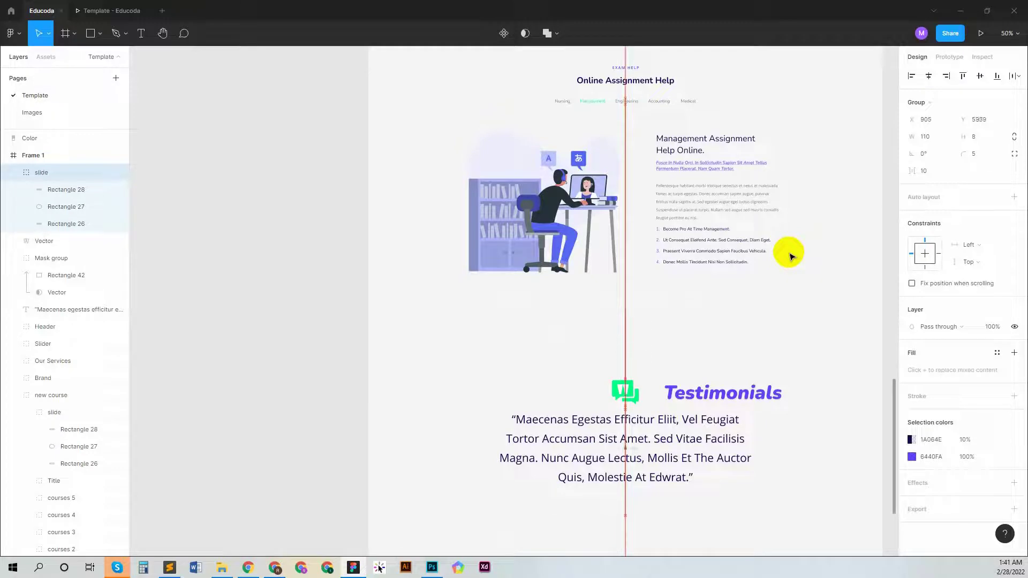
scroll(712, 283, "down", 3)
key("shift+0")
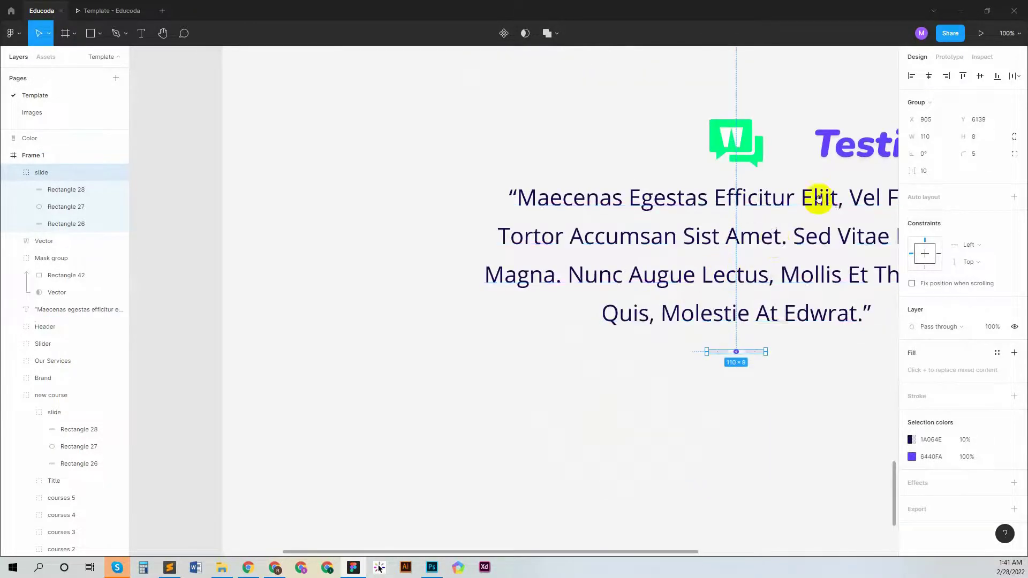
Move the Testimonials heading group up to line up with the speech-bubble icon.
left_click_drag(819, 199, 594, 274)
left_click(534, 273)
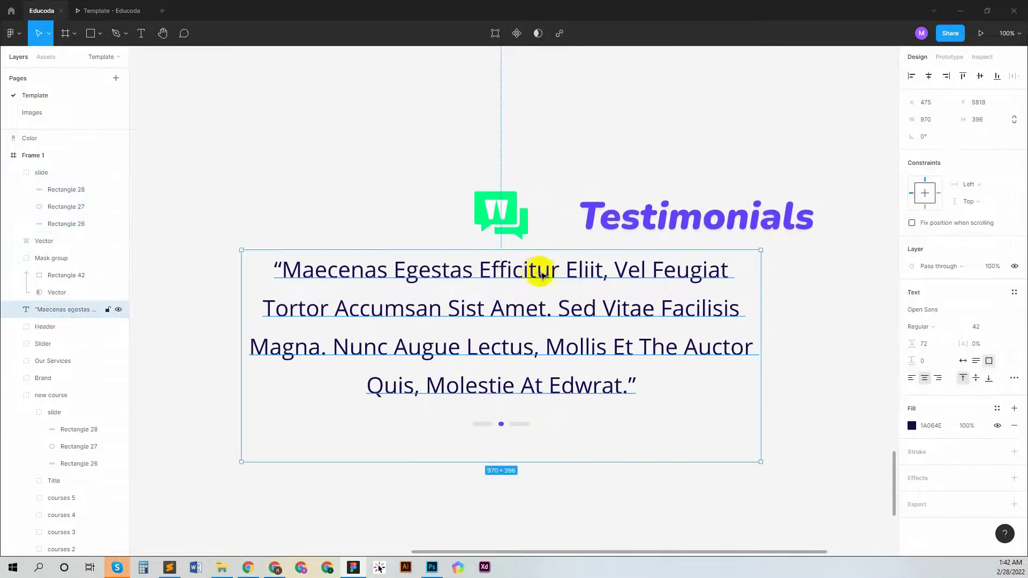
left_click(616, 219)
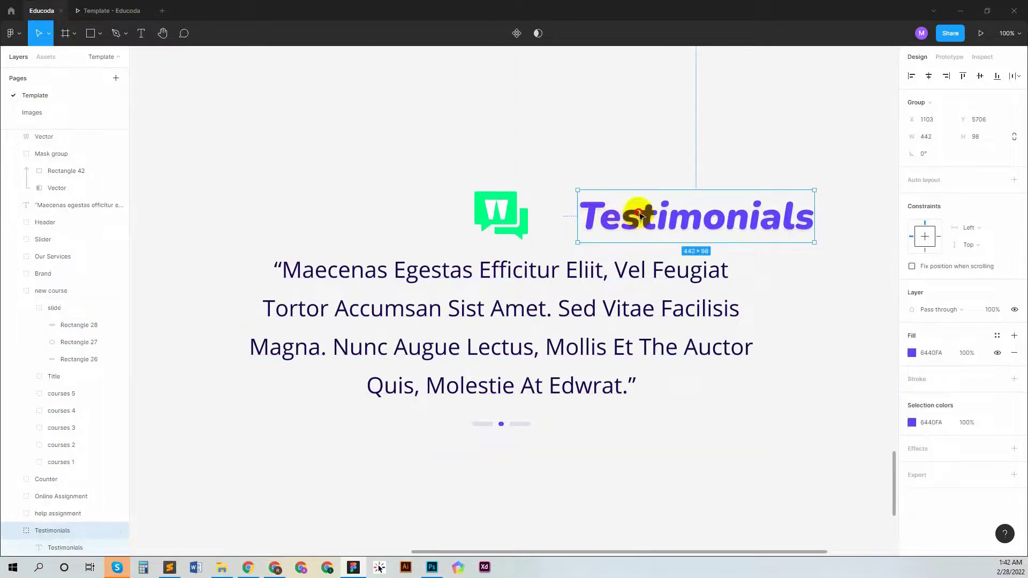
left_click_drag(641, 214, 642, 213)
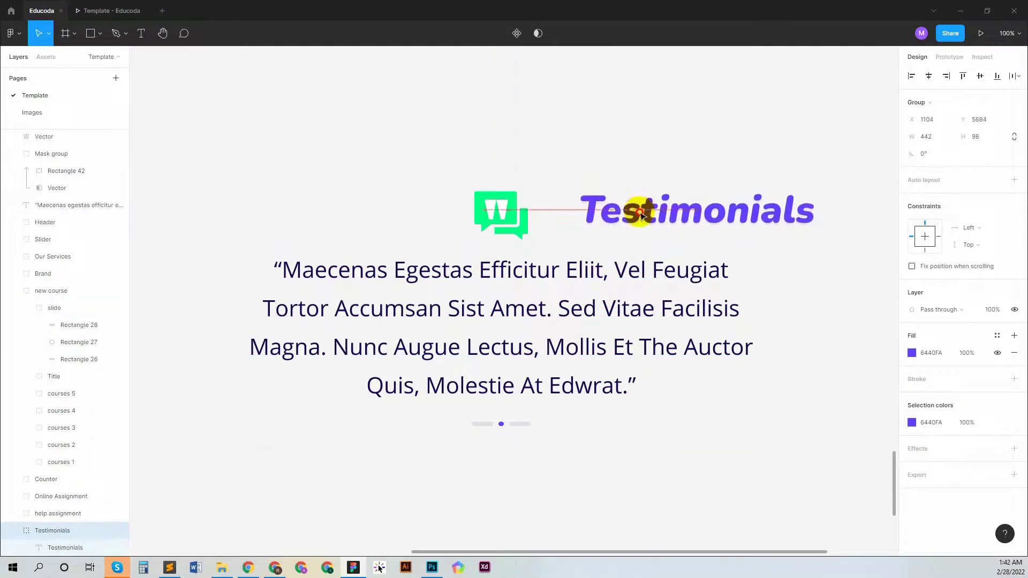
Show Frame 1's column layout grid and shift the Testimonials heading group to X 1106, Y 5694.
scroll(41, 152, "up", 4)
left_click(40, 155)
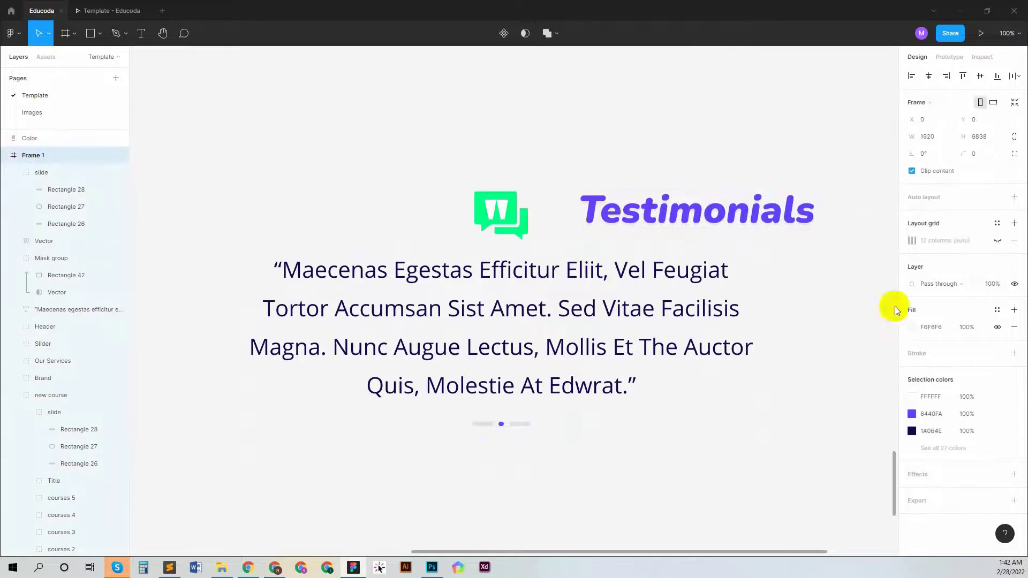
left_click(994, 243)
left_click_drag(694, 209, 698, 212)
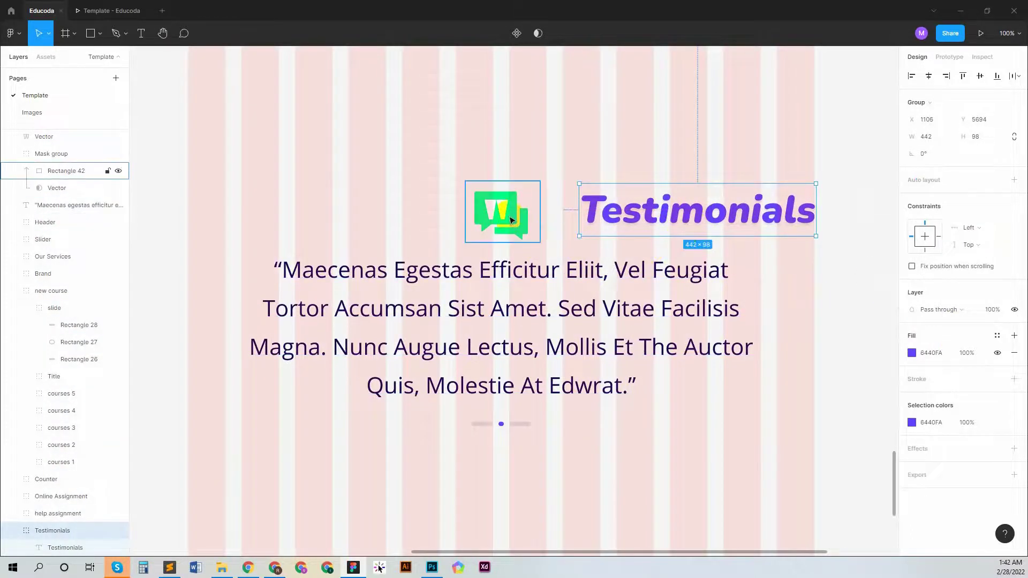
Move the testimonial quote text down to Y 5828.
left_click(511, 284)
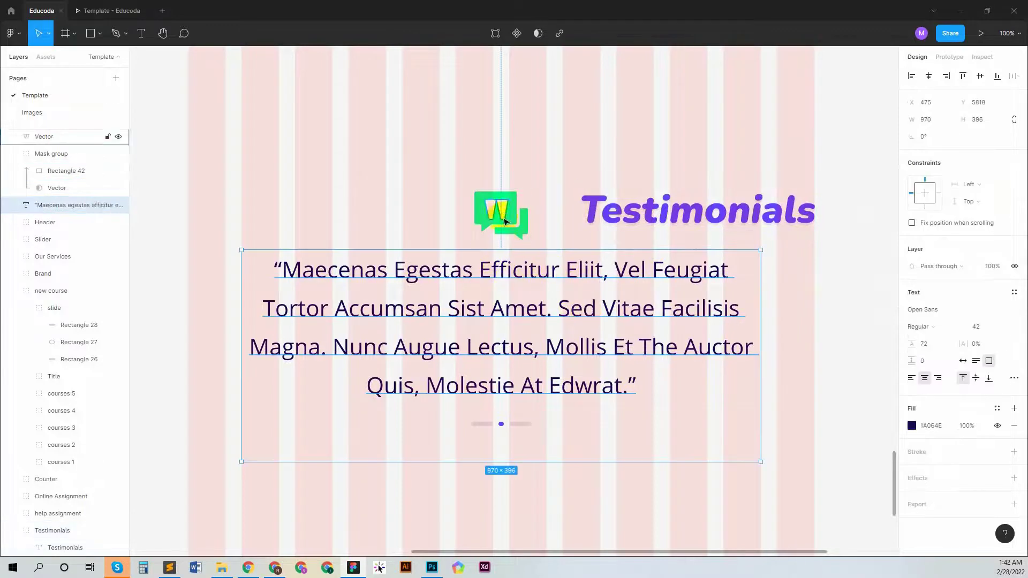
left_click_drag(589, 283, 592, 286)
scroll(585, 282, "down", 2)
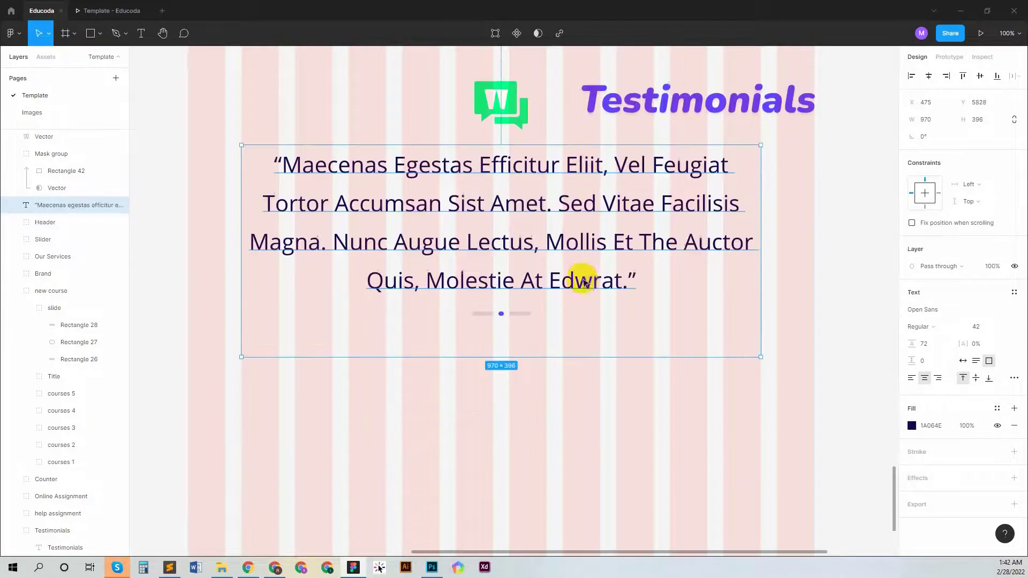
Move the slide indicator group beneath the testimonial quote down to Y 6156.
left_click(501, 315, "ctrl")
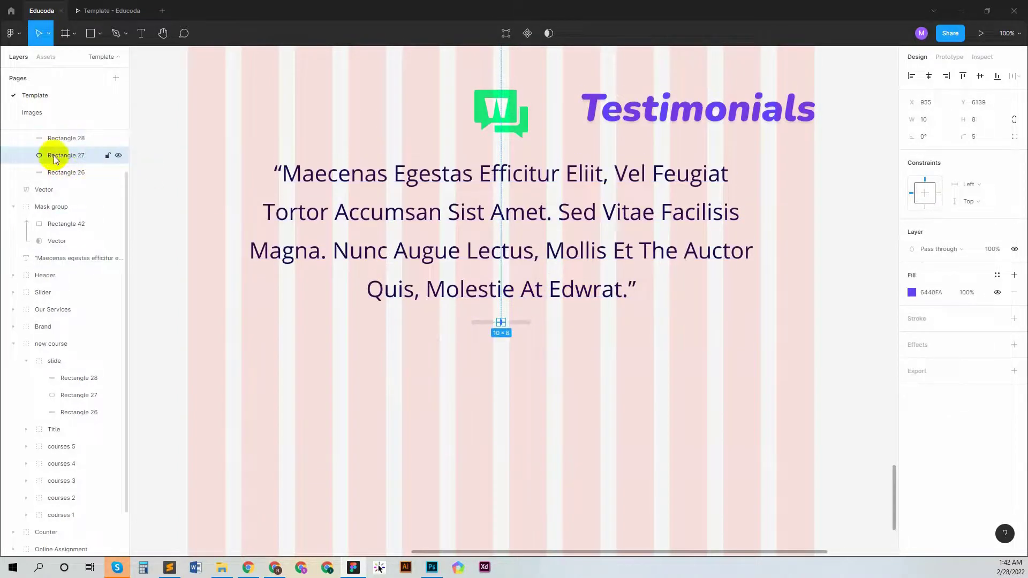
scroll(55, 160, "up", 1)
left_click(57, 177)
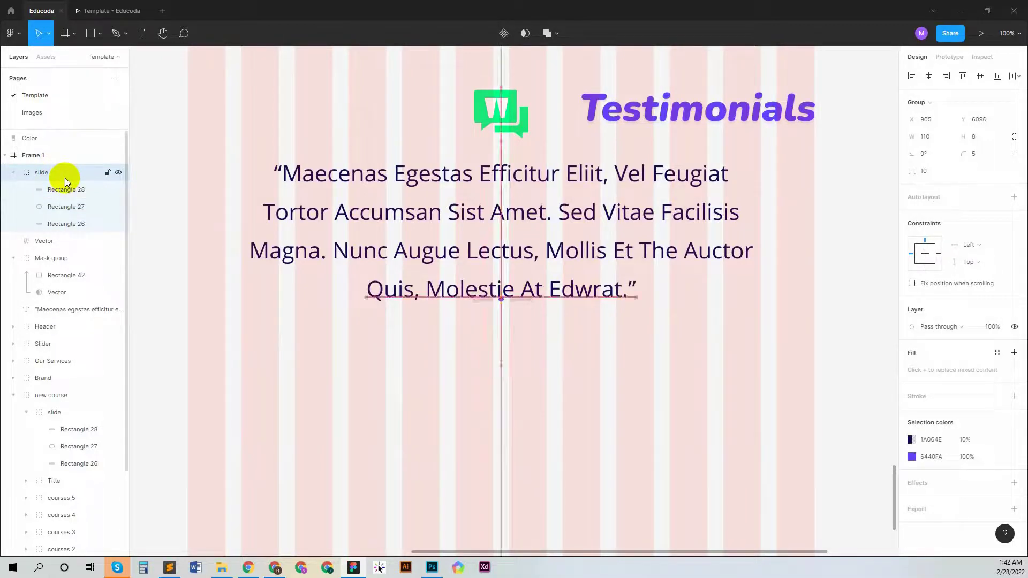
key("shift+Down")
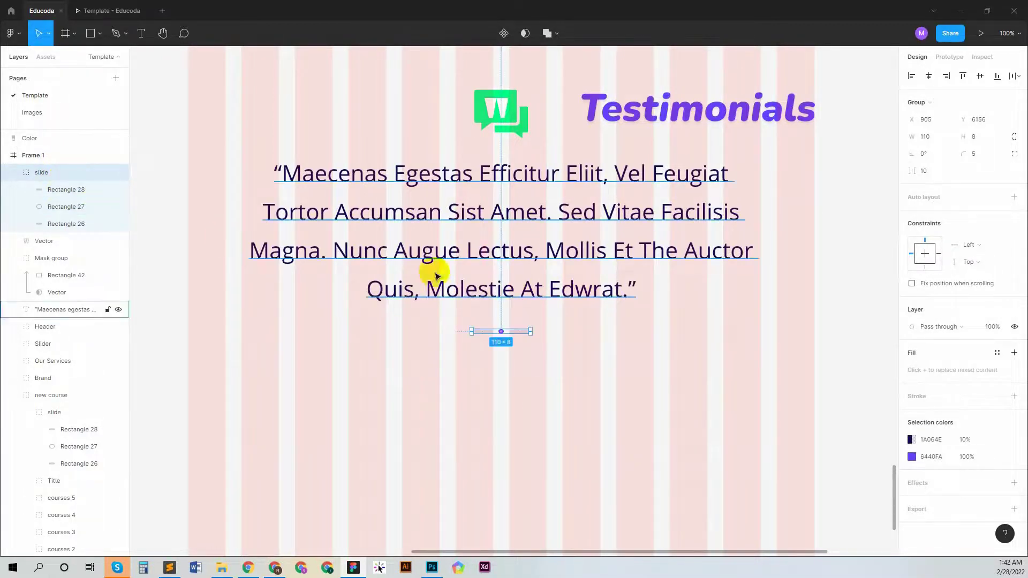
scroll(482, 278, "up", 1)
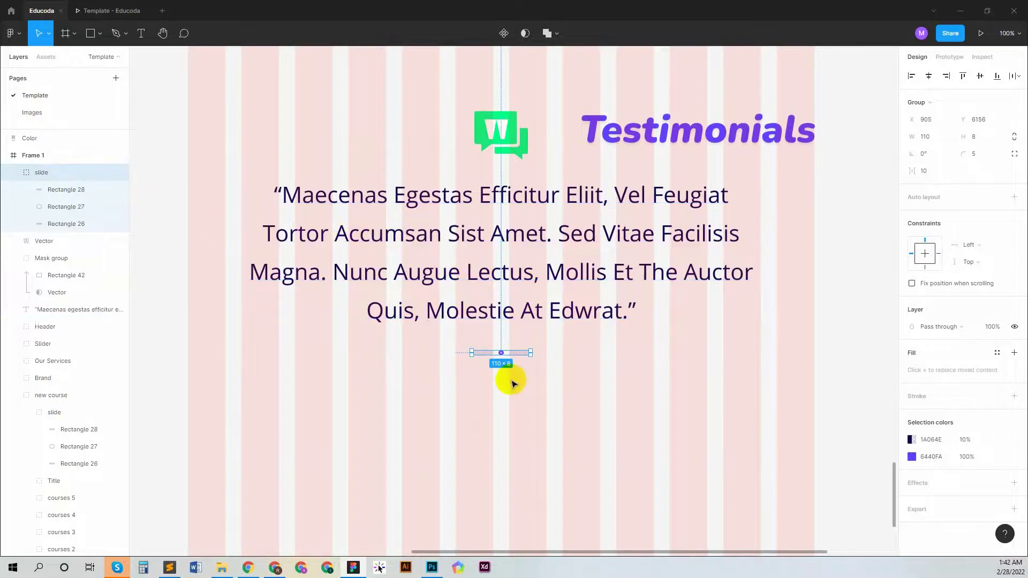
Nest the white quote-marks vector inside the speech bubble's Mask group and collapse that group.
left_click(16, 174)
left_click(50, 192)
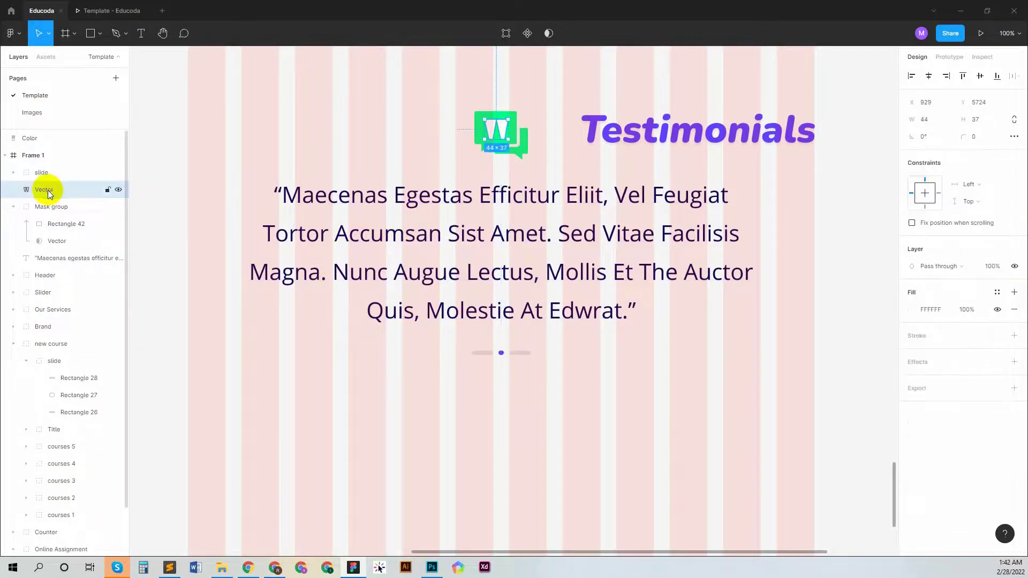
left_click_drag(46, 216, 45, 214)
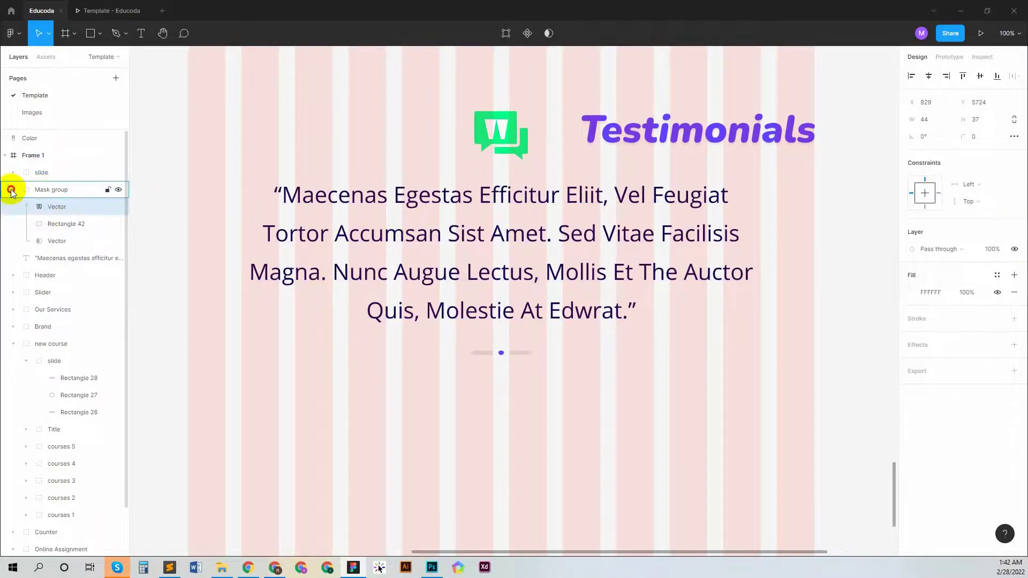
left_click(13, 191)
left_click(54, 192)
Collapse the new course group and nest the testimonial quote text layer inside the Testimonials group.
left_click(54, 209)
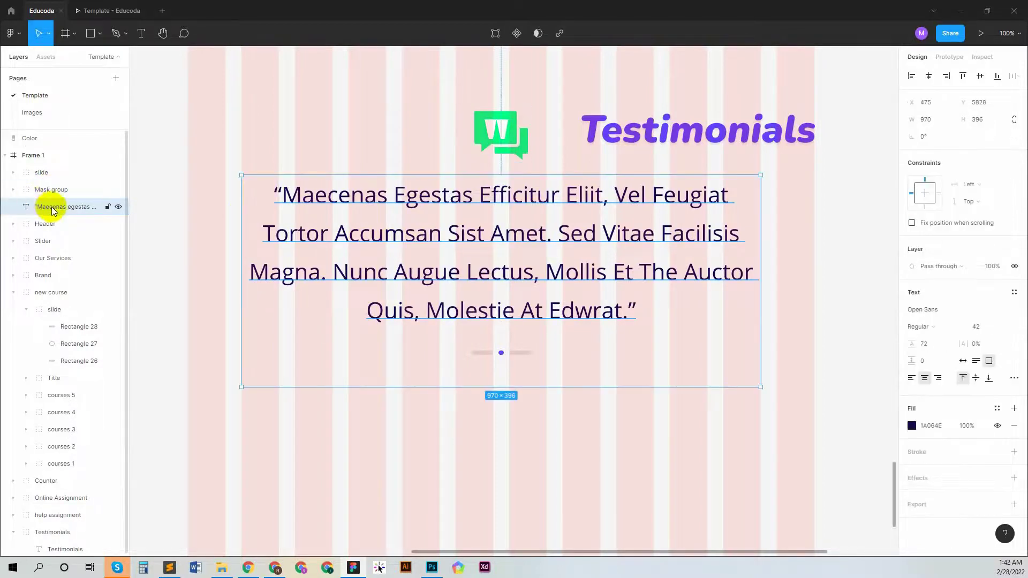
left_click(26, 309)
left_click(13, 292)
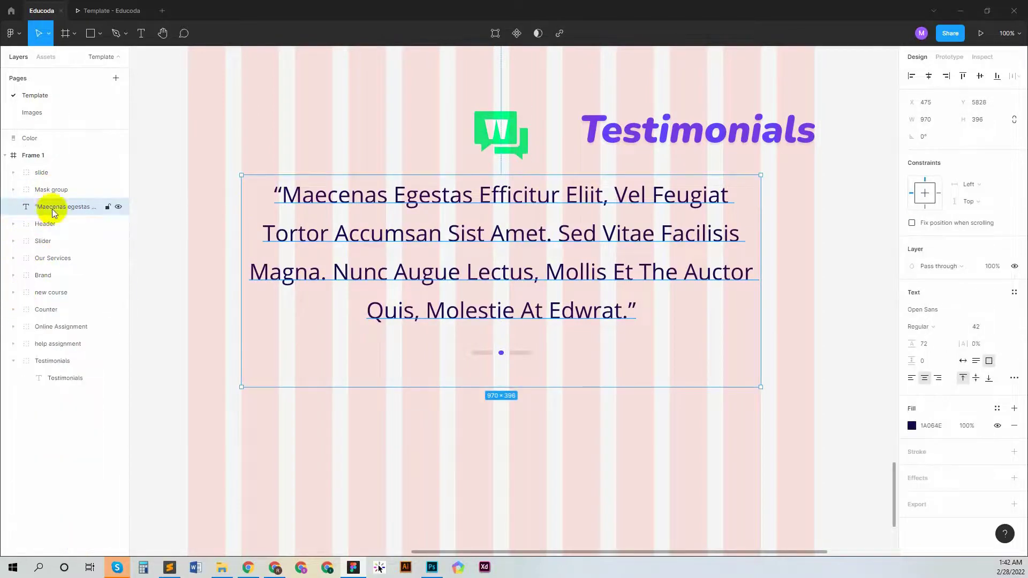
left_click_drag(61, 326, 58, 366)
Group the quote text with the Testimonials heading and name the new group Text.
left_click(64, 378, "shift")
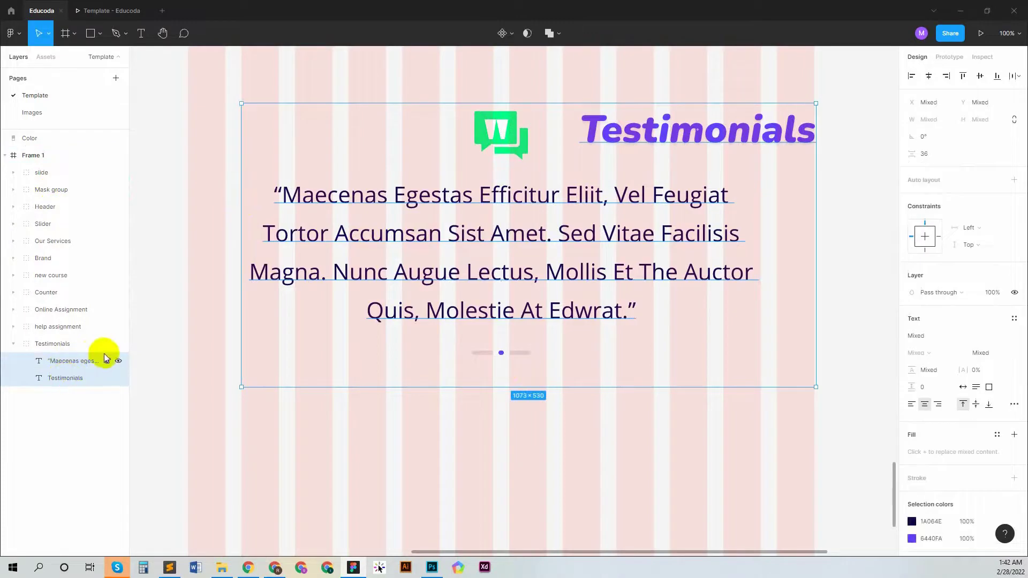
key("ctrl+g")
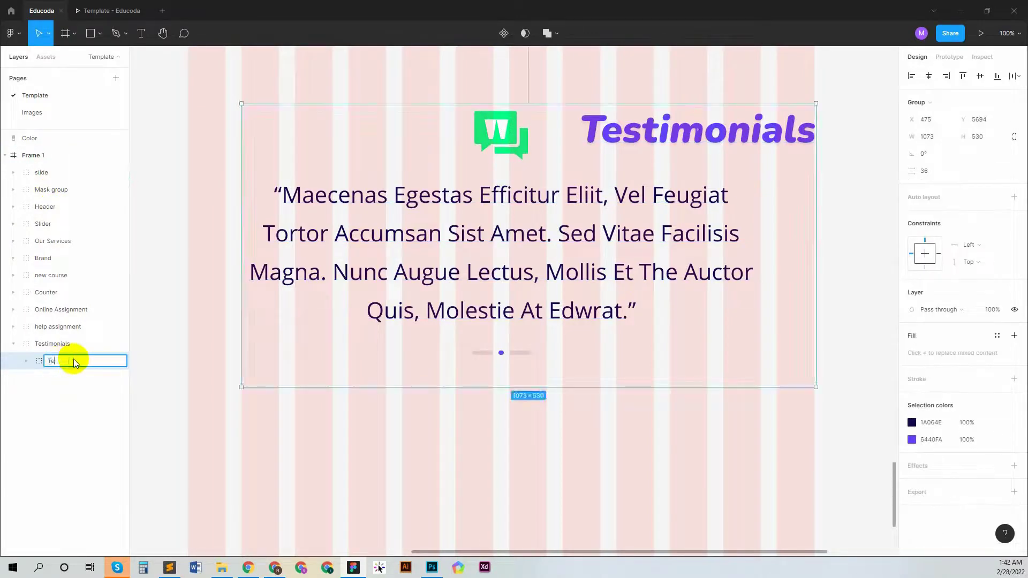
type("t")
key("Return")
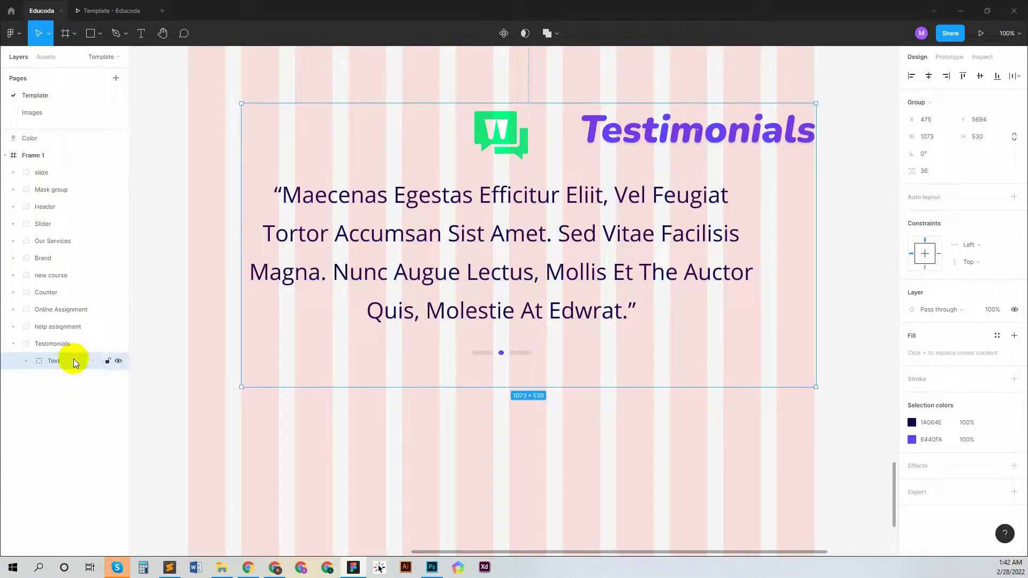
Nest the slide indicator and speech-bubble Mask group inside the Testimonials group and collapse it.
left_click(46, 187)
left_click(43, 172, "shift")
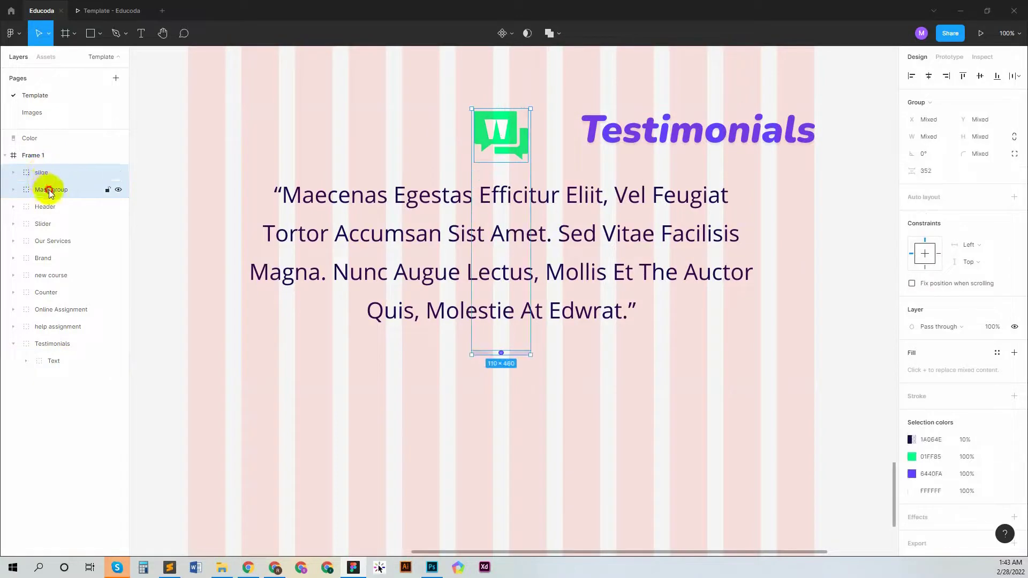
left_click_drag(55, 370, 61, 352)
left_click(20, 309)
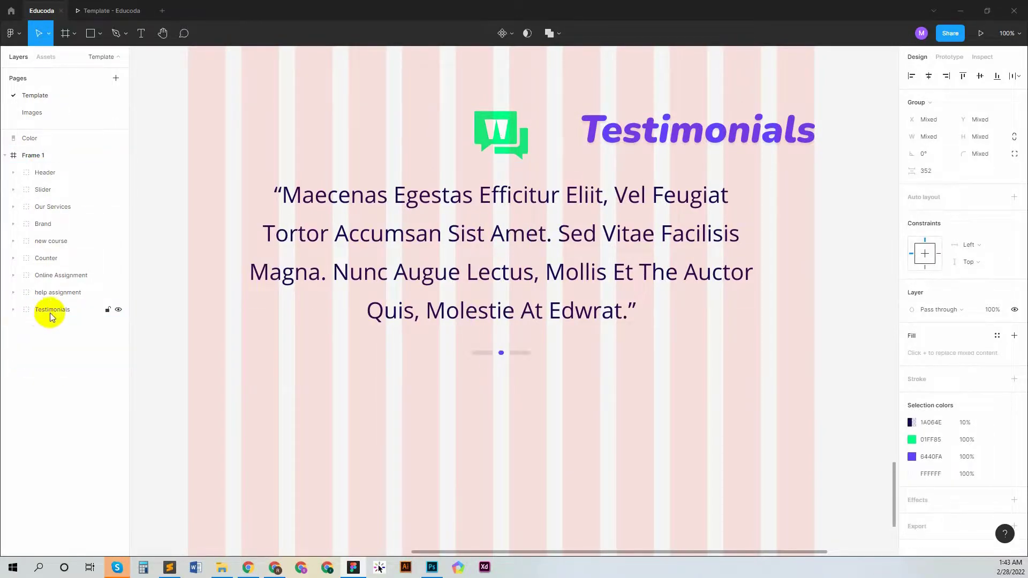
Move the whole Testimonials group up to Y 5444, below the illustration and numbered list.
left_click(50, 309)
scroll(483, 260, "up", 5)
key("shift+Up")
key("shift+Up")
key("shift+Up")
key("shift+Up")
key("shift+Up")
key("shift+Up")
key("shift+Up")
key("shift+Up")
key("shift+Up")
key("shift+Up")
key("shift+Up")
key("shift+Up")
key("shift+Up")
key("shift+Up")
key("shift+Up")
key("shift+Up")
key("shift+Up")
key("shift+Up")
key("shift+Up")
key("shift+Up")
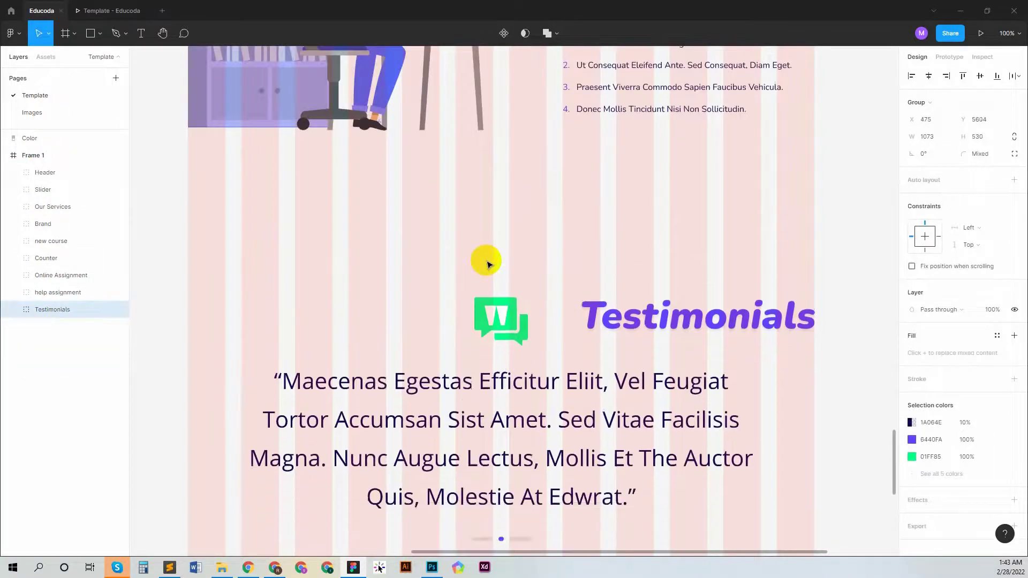
key("shift+Up")
key("shift+Up")
key("shift+Up")
key("shift+Up")
key("shift+Up")
key("shift+Up")
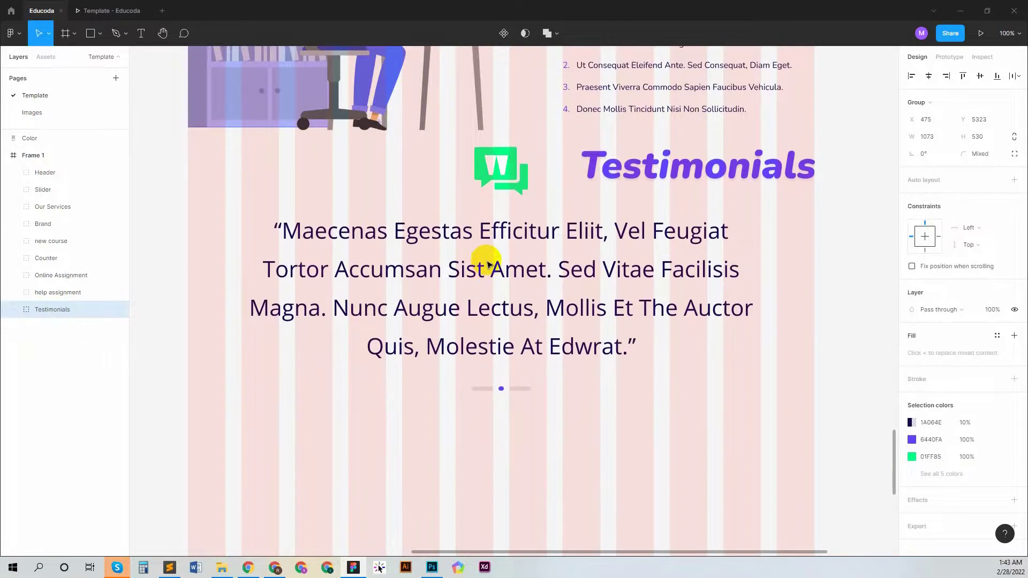
key("shift+Down")
key("shift+Down")
key("shift+Down")
key("shift+Down")
key("shift+Down")
key("shift+Down")
key("shift+Down")
key("shift+Down")
key("shift+Down")
key("shift+Down")
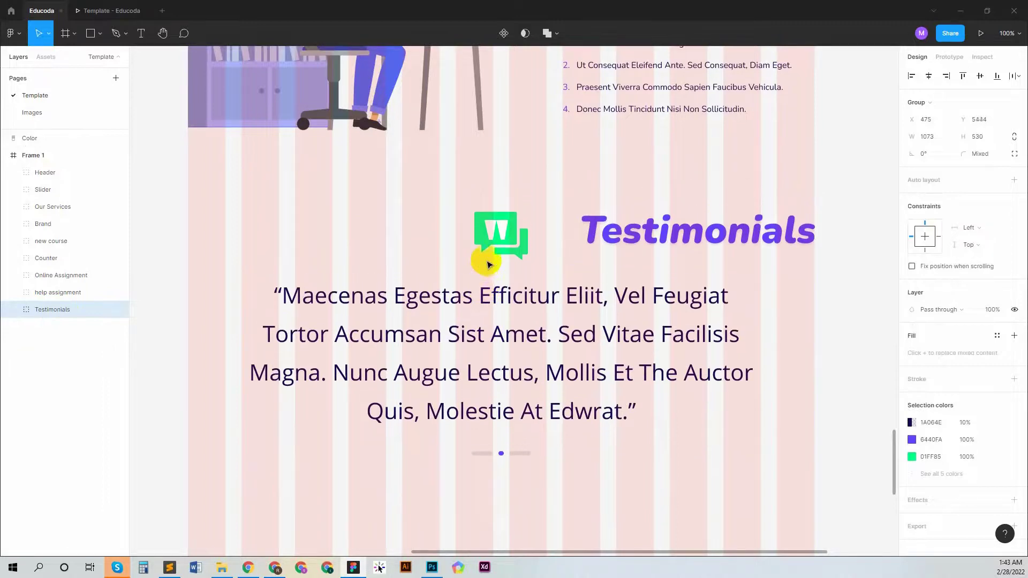
Review the page in the prototype preview from the services section down to Testimonials, and return to the design file.
left_click(129, 11)
scroll(537, 243, "up", 15)
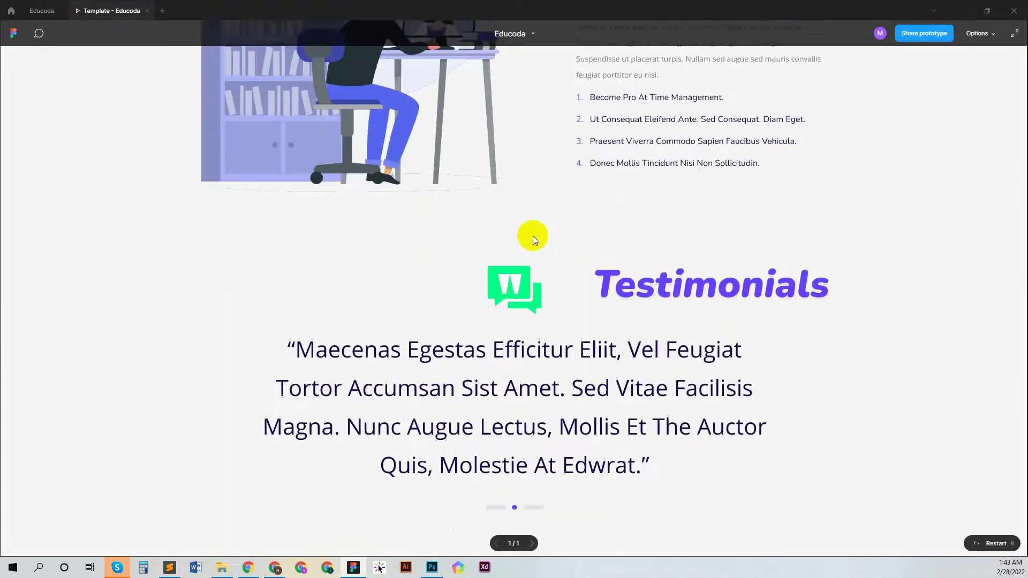
scroll(509, 236, "up", 10)
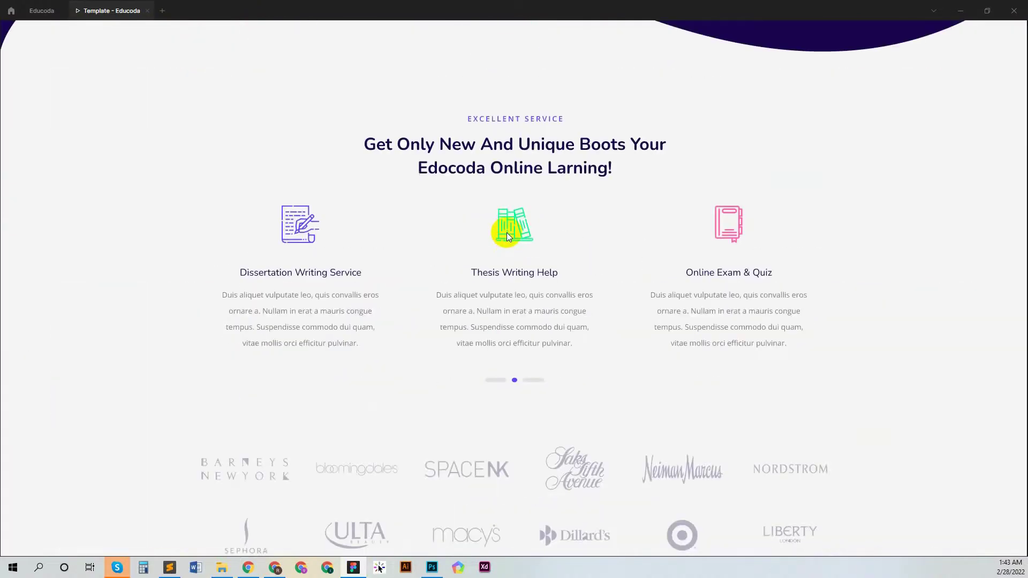
scroll(507, 234, "down", 11)
scroll(509, 239, "down", 15)
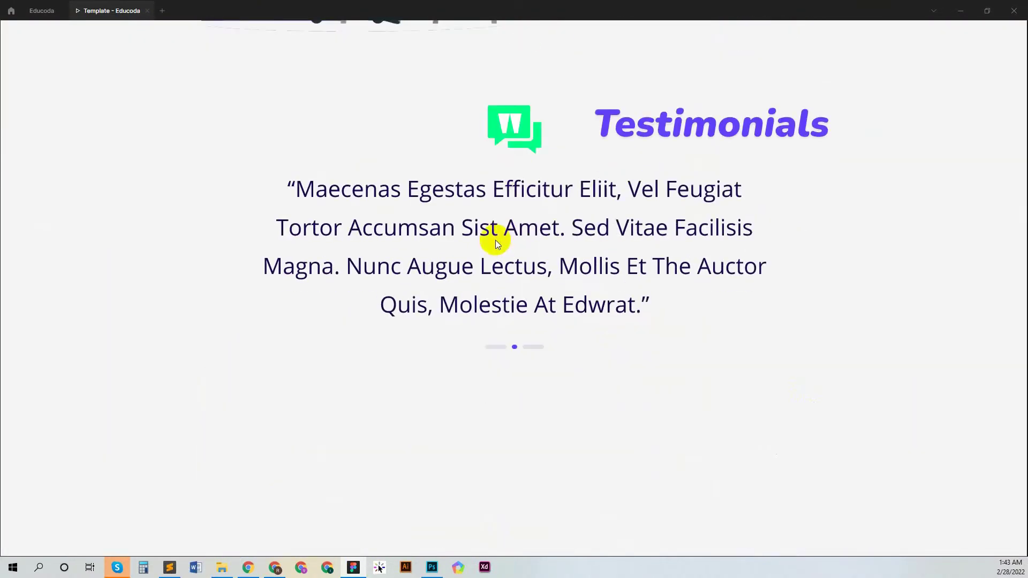
key("ctrl+shift+Tab")
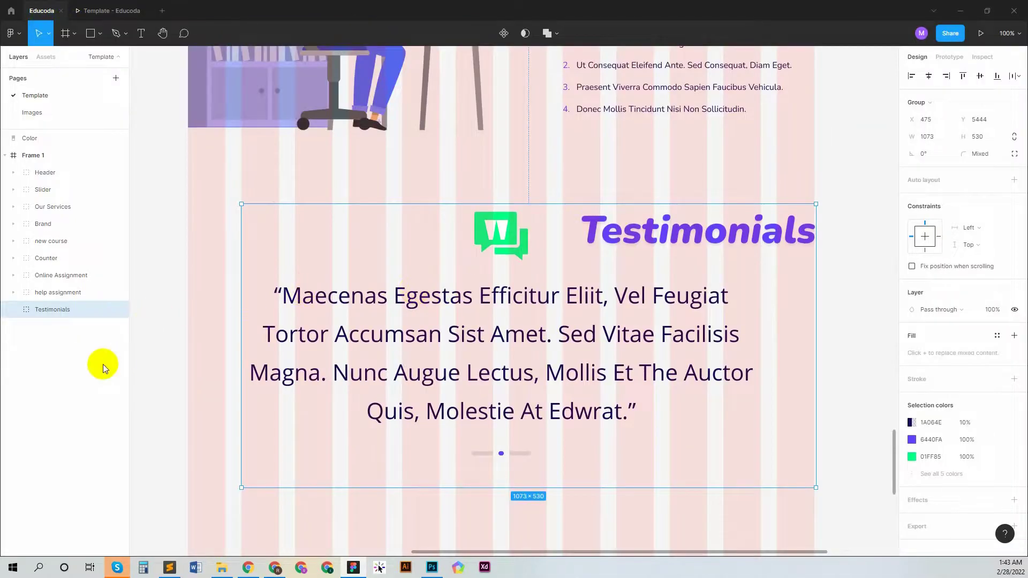